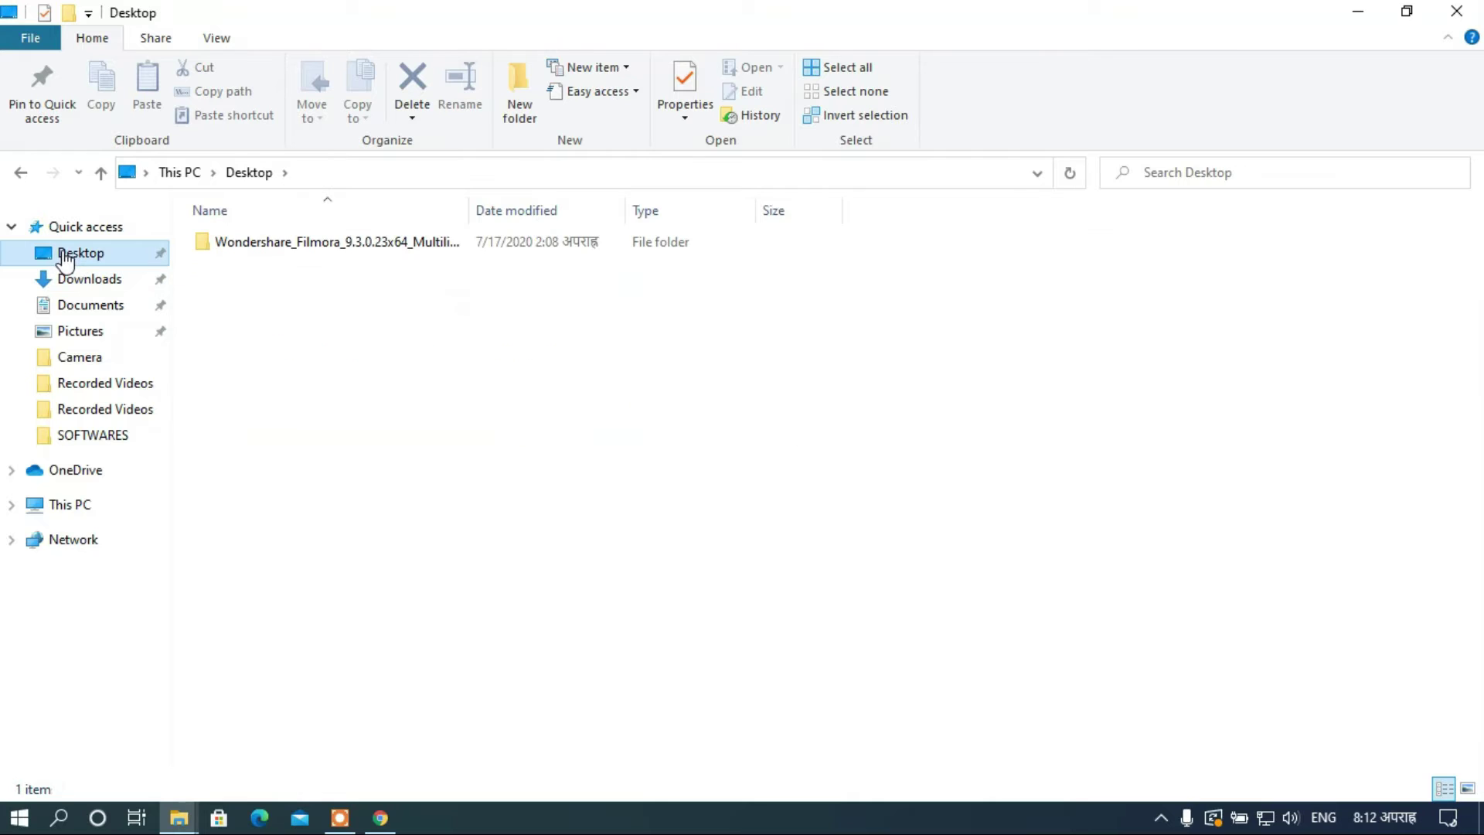
# Run the filmora_64bit_full846 installer from the nested Wondershare_Filmora_9.3.0.23x64_Multilingual folder on the Desktop.
pyautogui.doubleClick(297, 249)
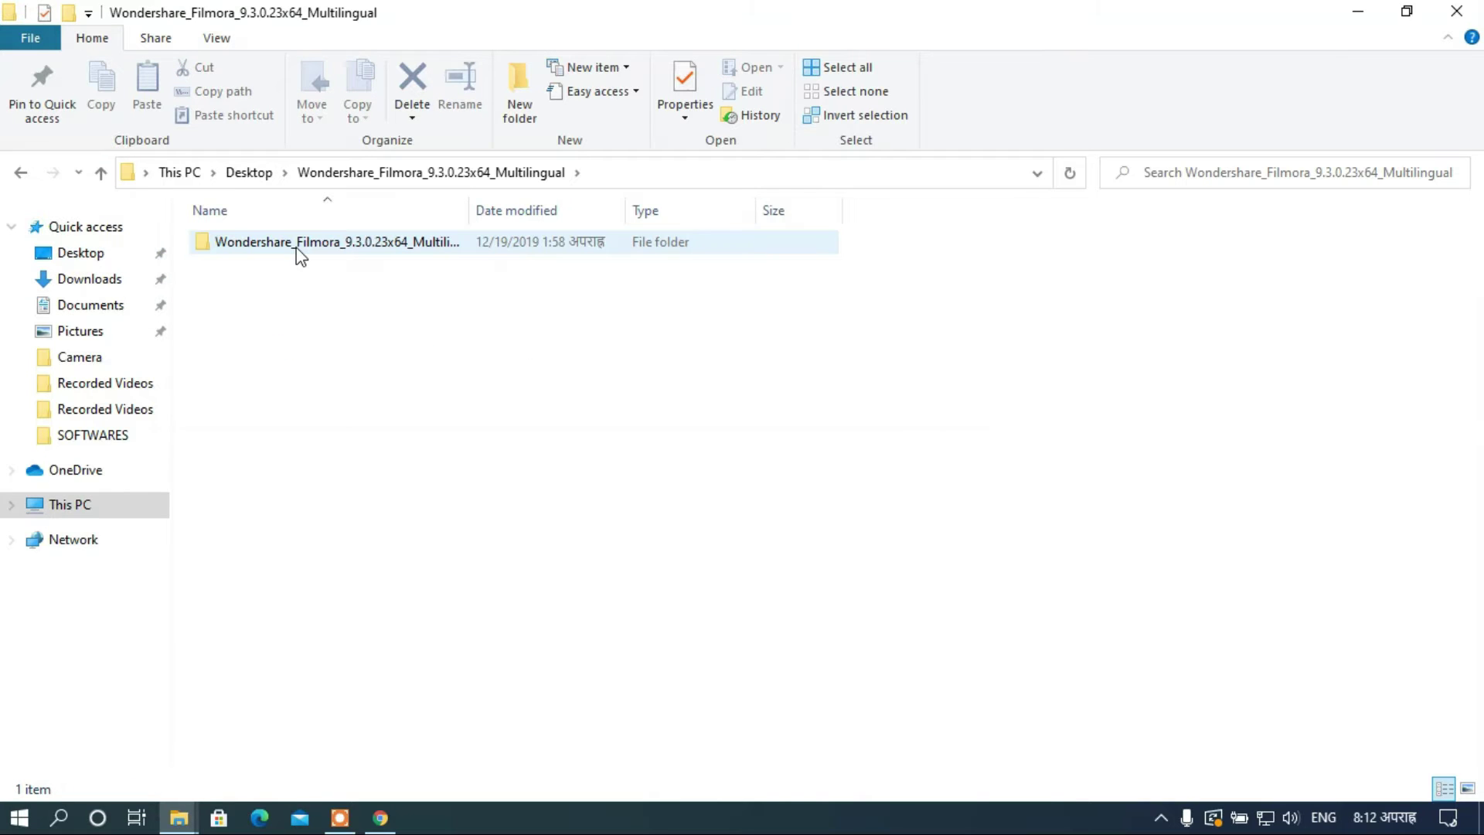
pyautogui.doubleClick(295, 248)
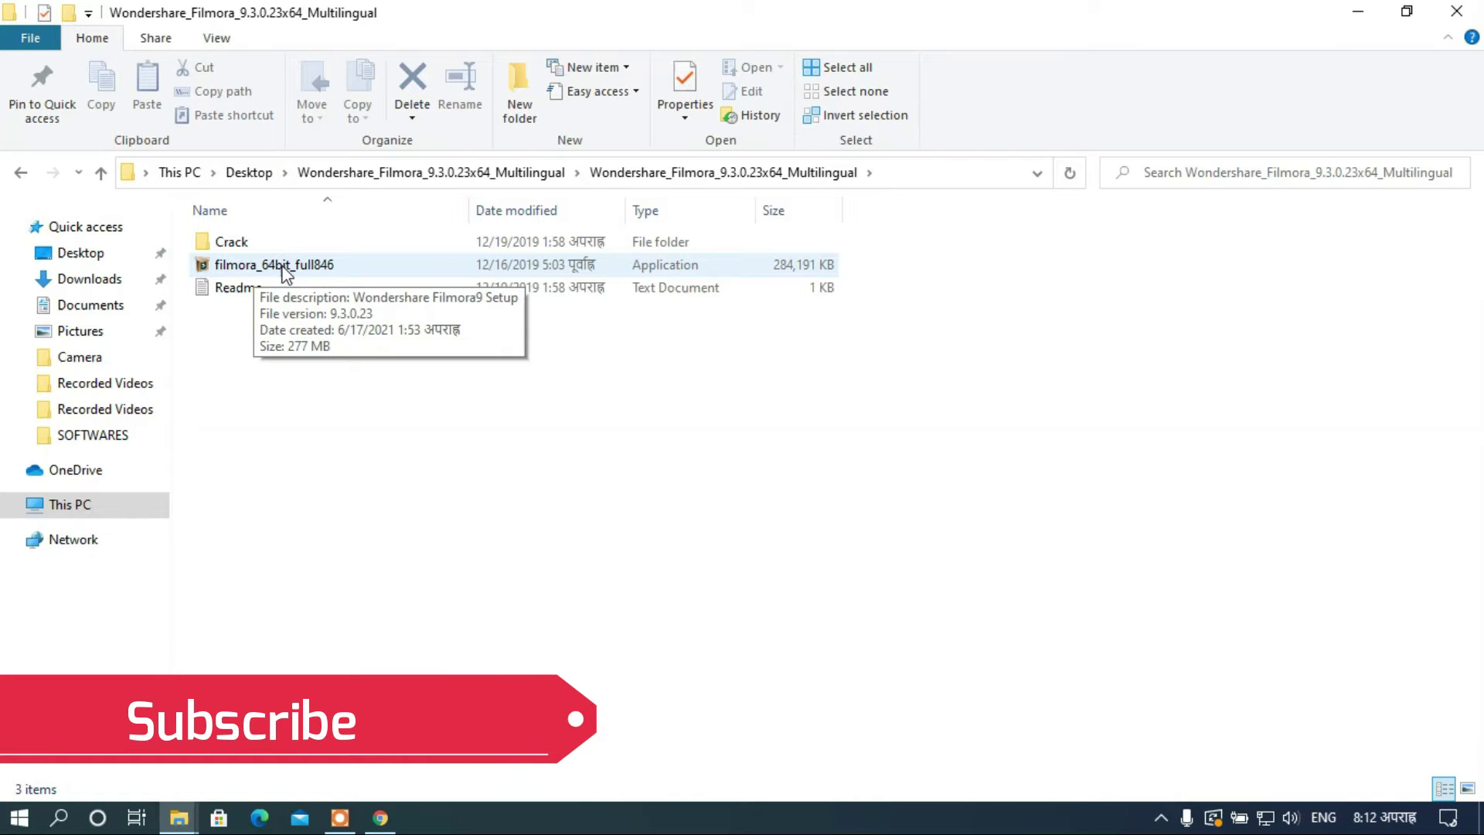
pyautogui.doubleClick(286, 267)
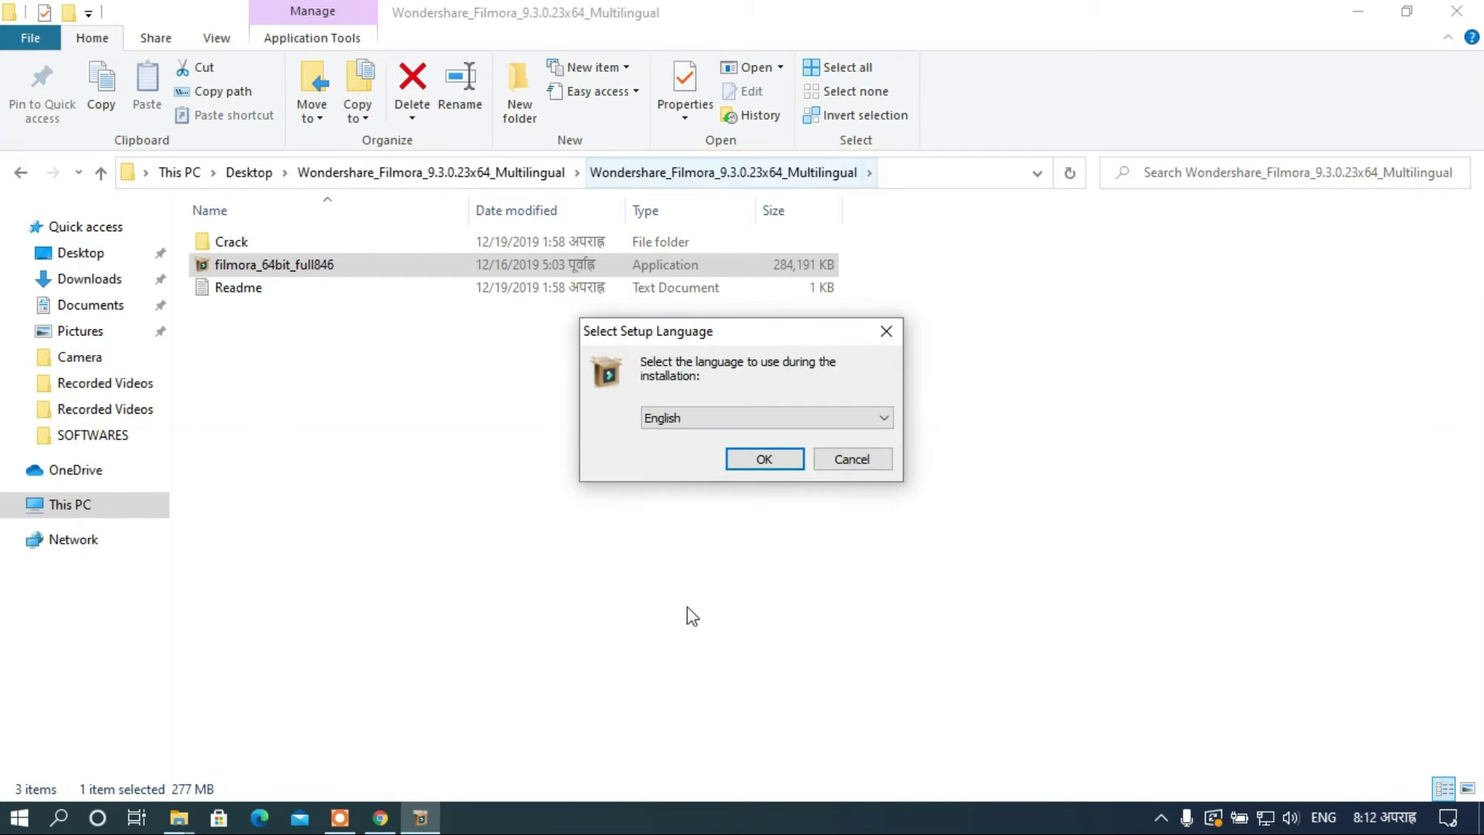
# Set the setup language to English, then accept the licence and install Filmora9 into C:\Program Files\Wondershare\Filmora9.
pyautogui.click(746, 424)
pyautogui.click(745, 423)
pyautogui.click(745, 424)
pyautogui.click(730, 420)
pyautogui.click(795, 422)
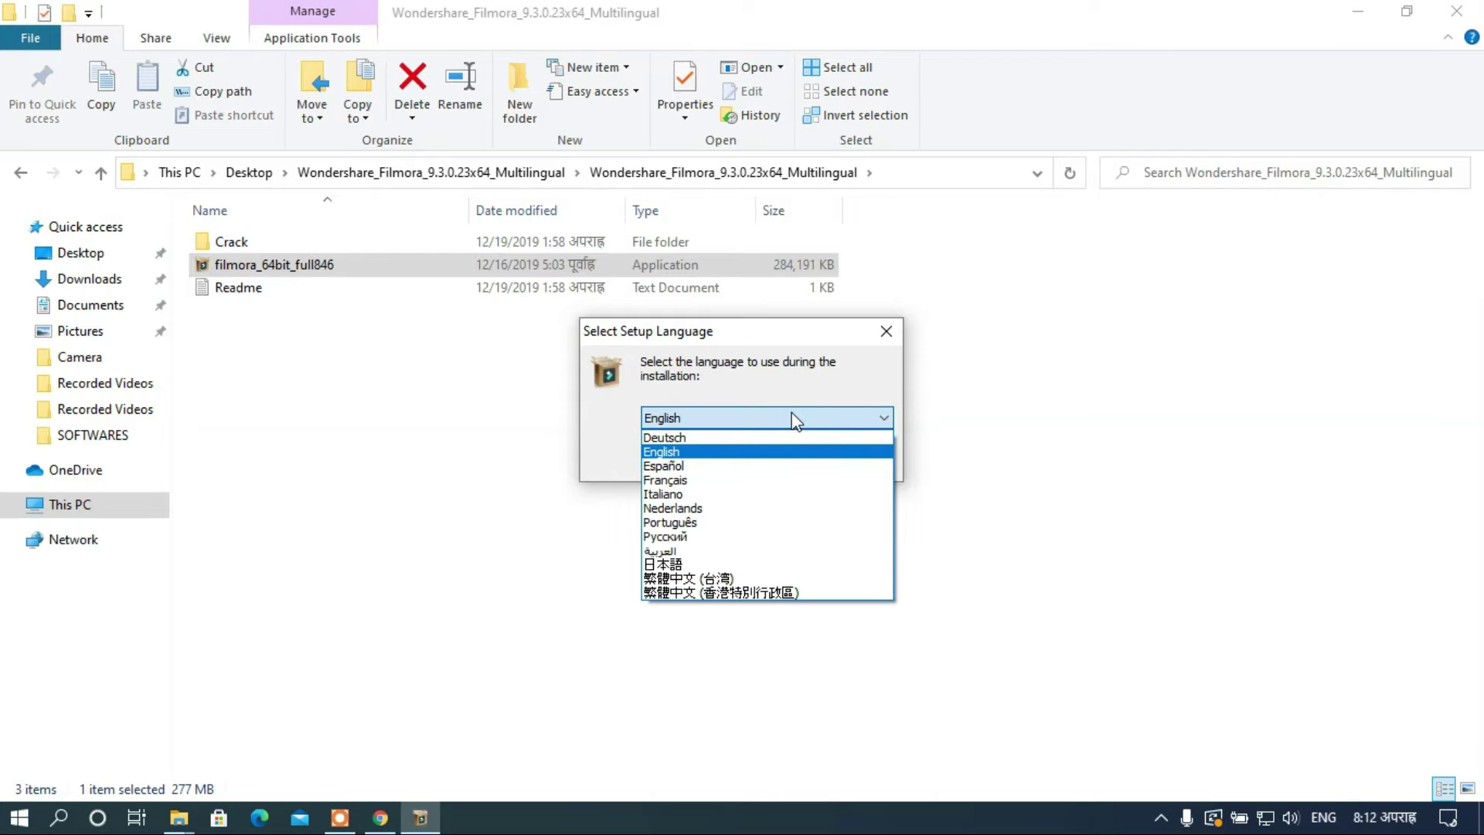
pyautogui.click(708, 453)
pyautogui.click(762, 459)
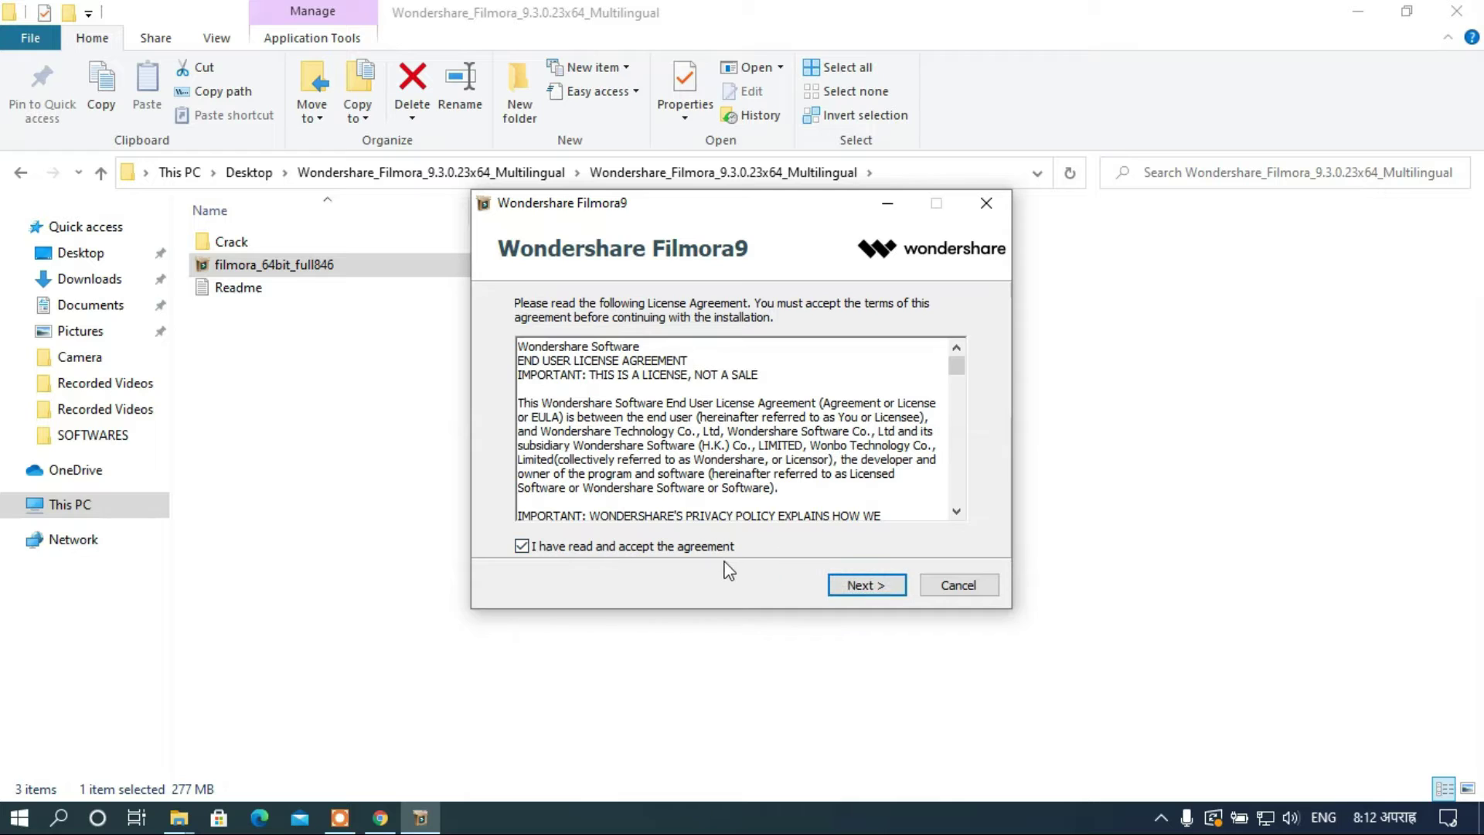
pyautogui.click(852, 592)
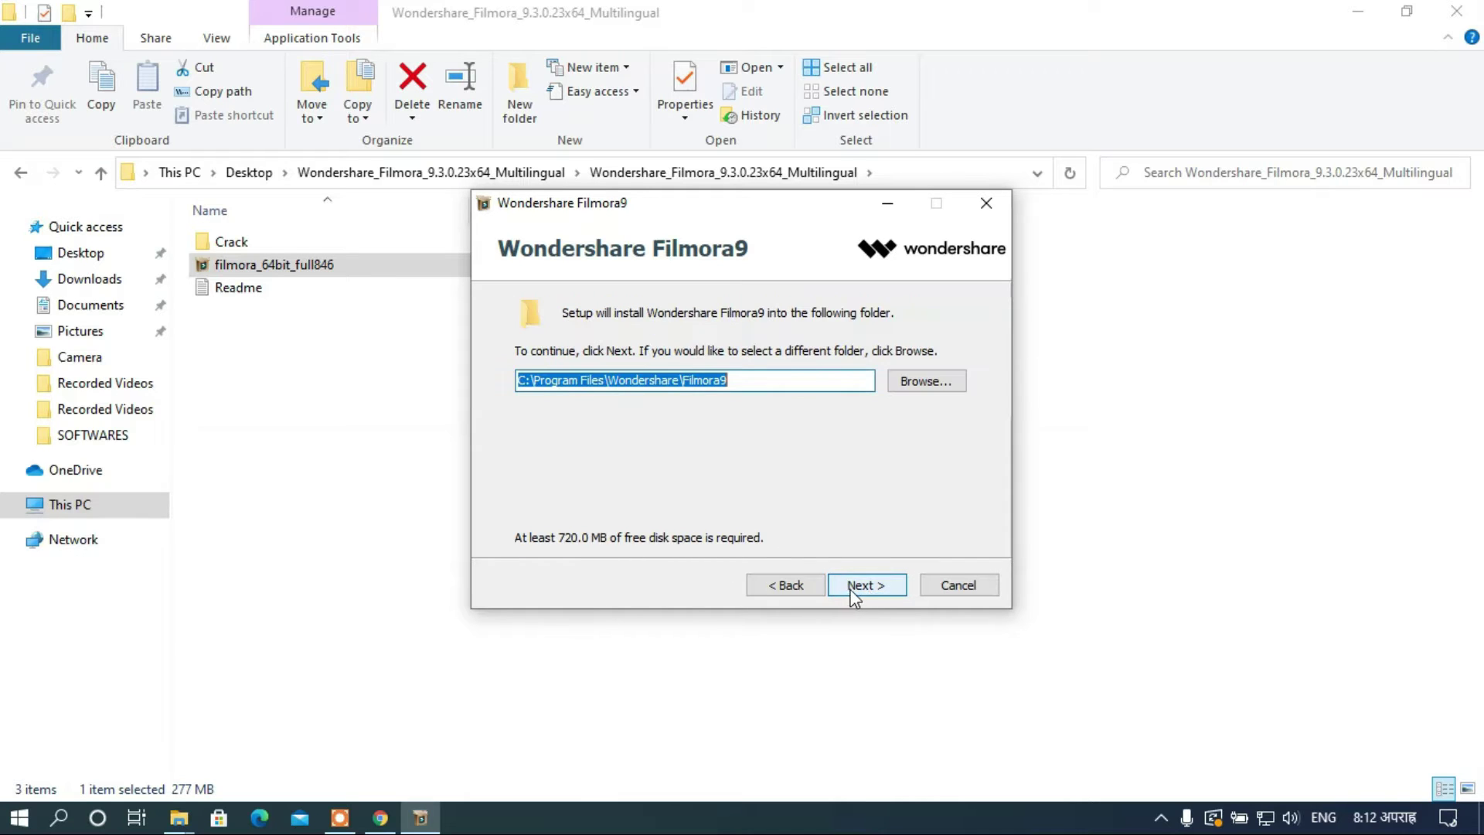
pyautogui.click(854, 587)
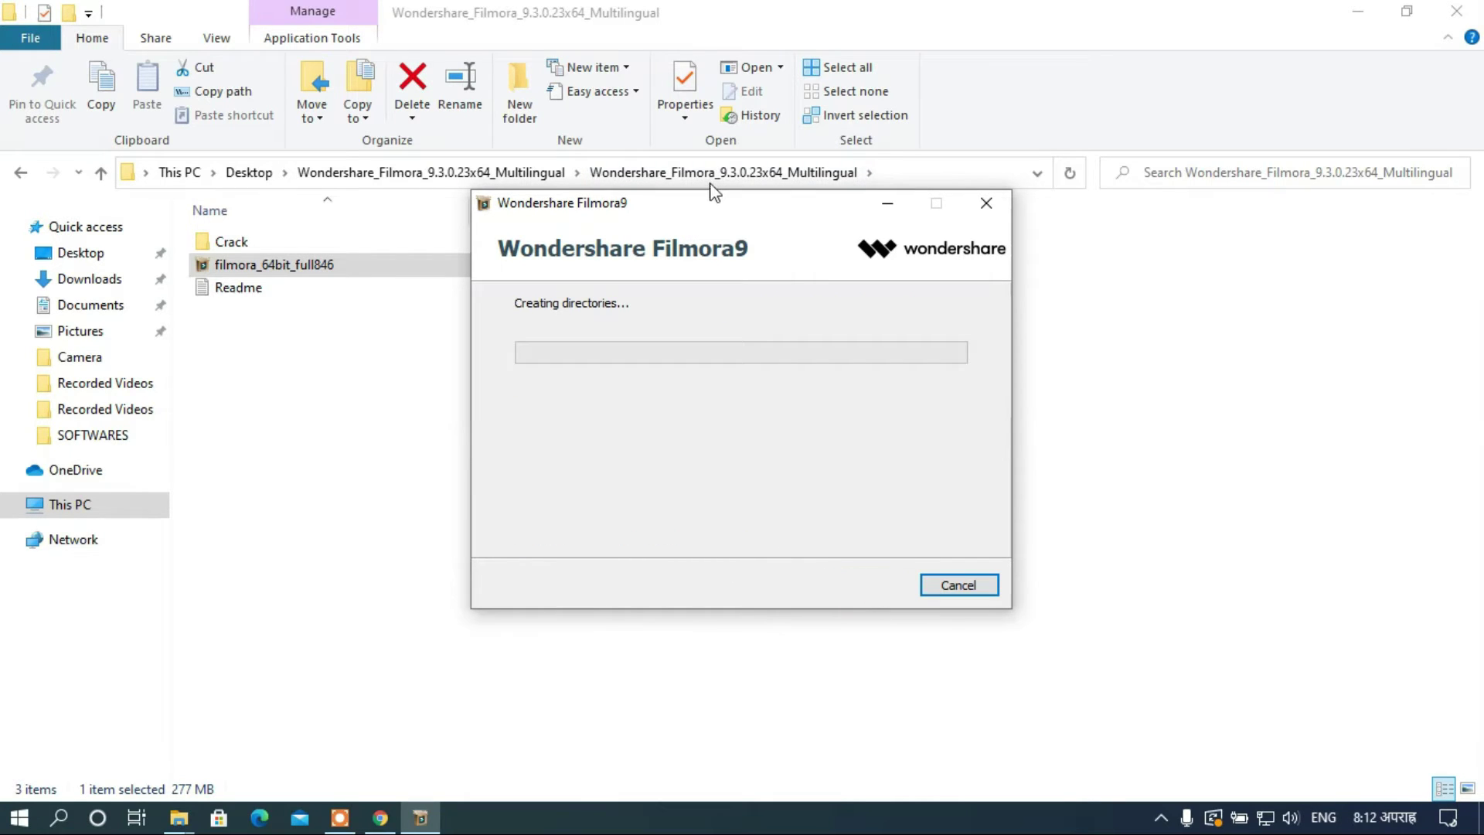
pyautogui.moveTo(690, 208); pyautogui.dragTo(648, 151)
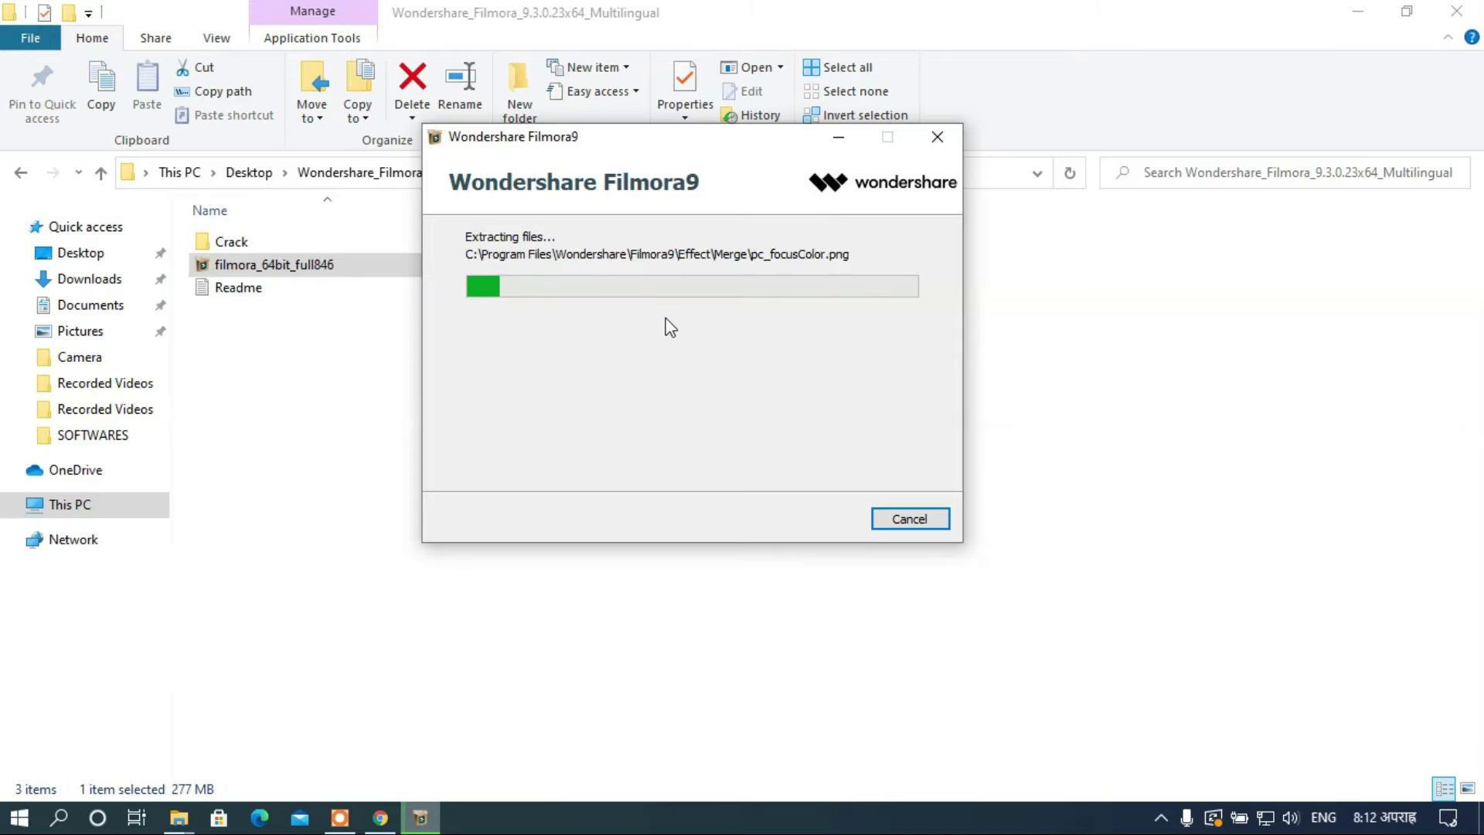
pyautogui.moveTo(615, 150); pyautogui.dragTo(699, 162)
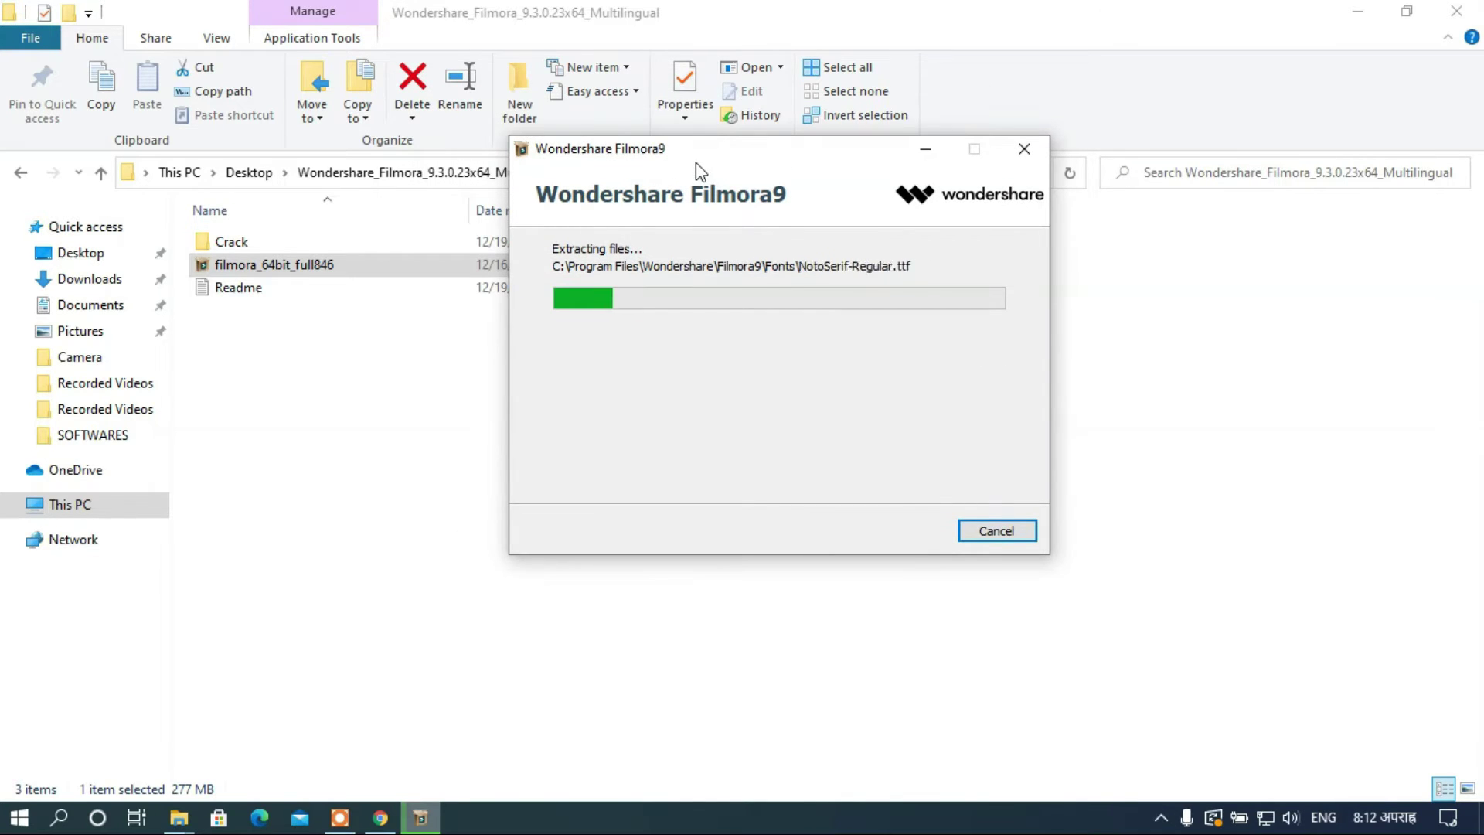
pyautogui.moveTo(696, 163)
pyautogui.mouseDown()
pyautogui.moveTo(640, 164)
pyautogui.moveTo(673, 167)
pyautogui.mouseUp()
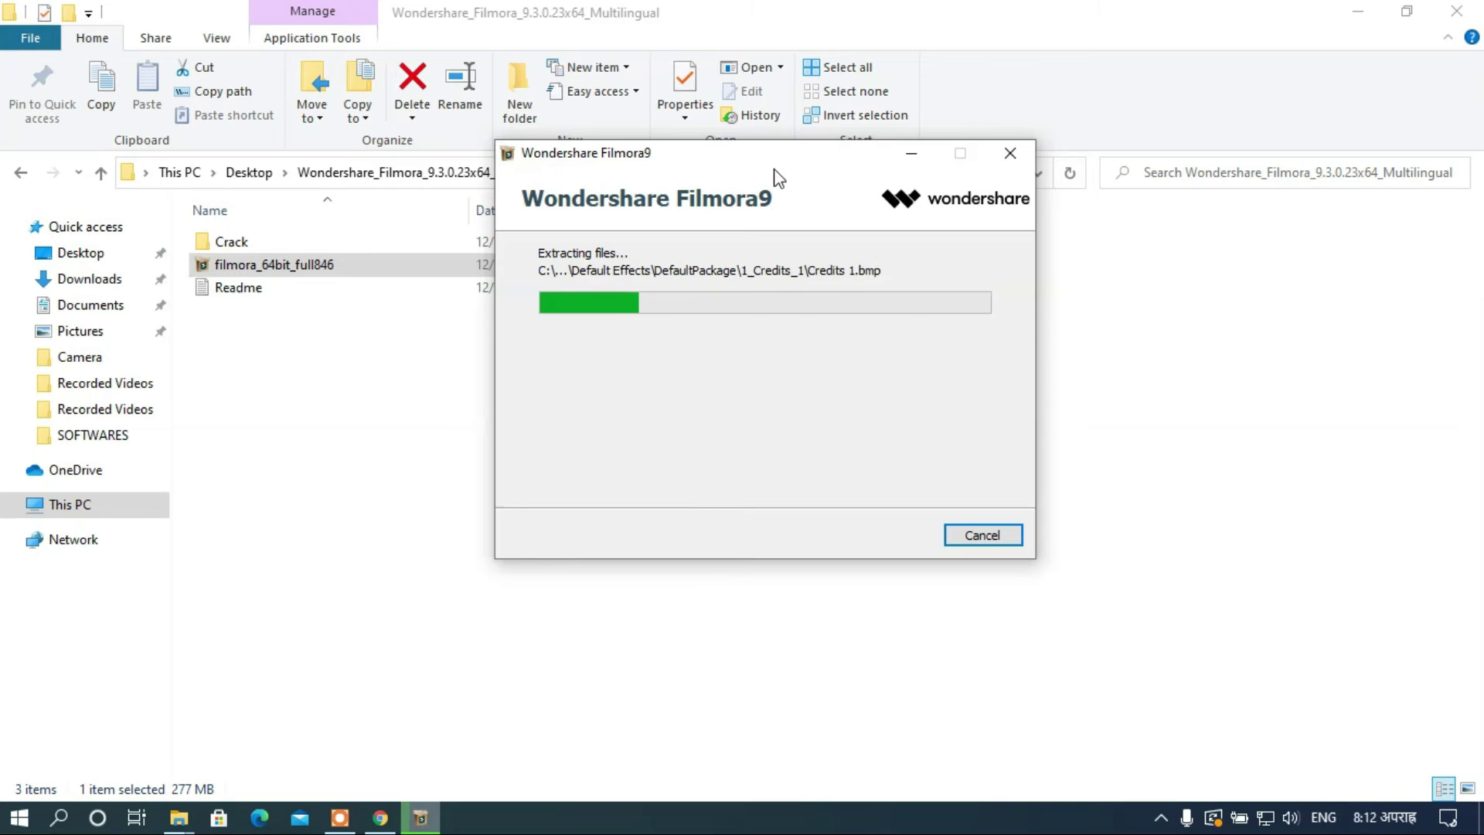
pyautogui.moveTo(764, 170)
pyautogui.mouseDown()
pyautogui.moveTo(712, 179)
pyautogui.moveTo(744, 164)
pyautogui.mouseUp()
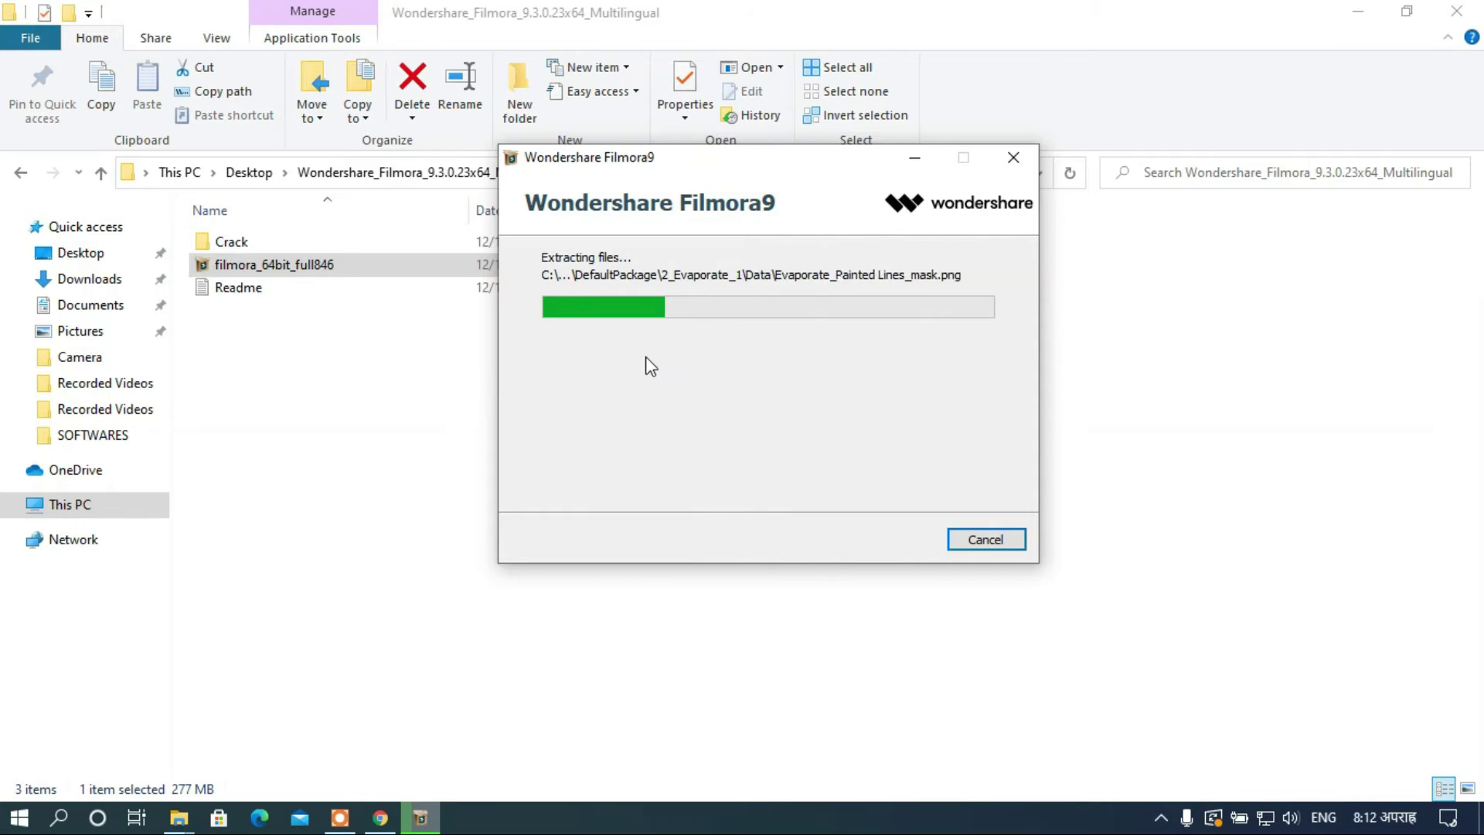
pyautogui.moveTo(715, 160); pyautogui.dragTo(629, 160)
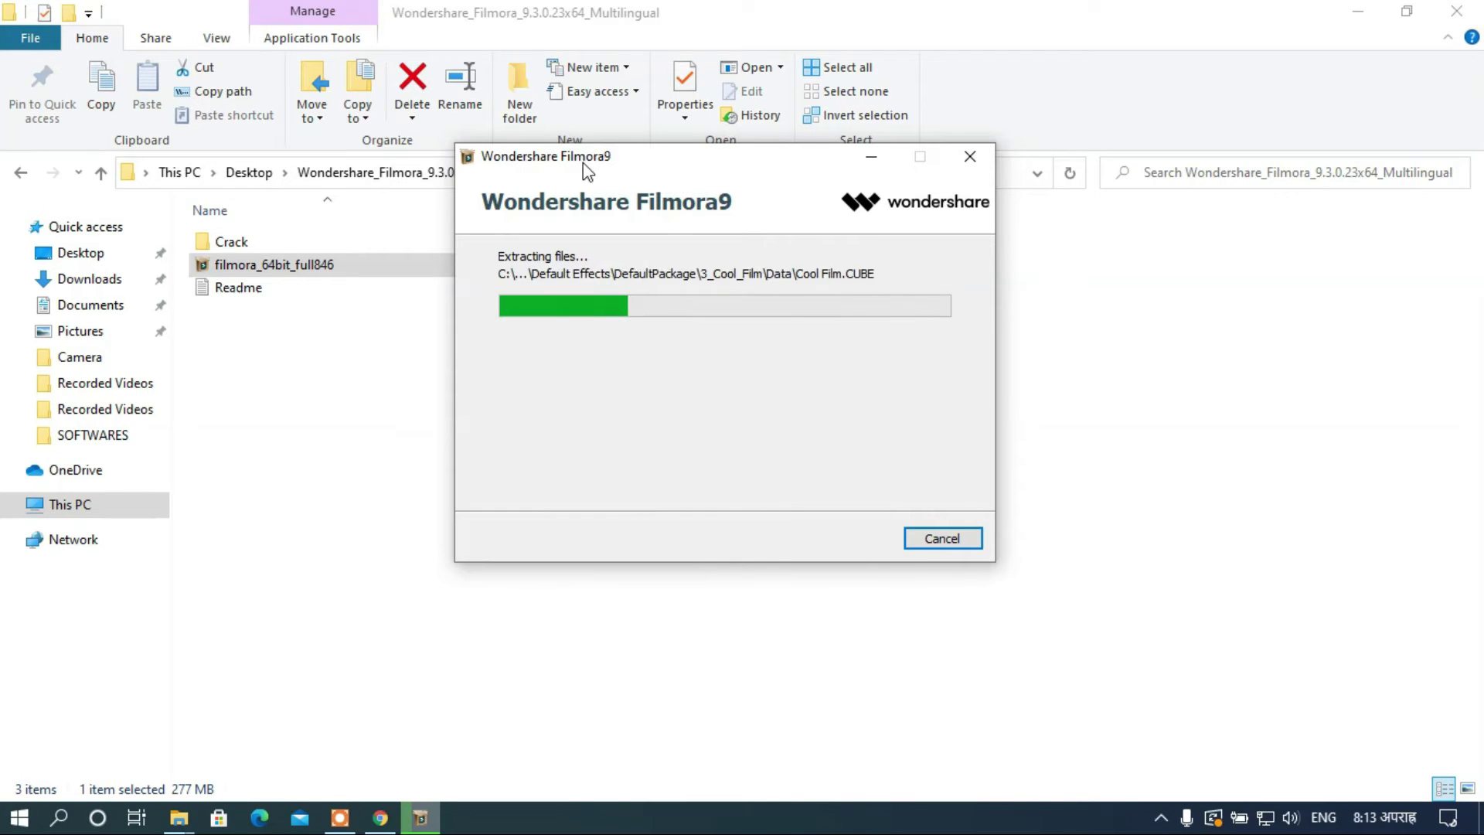
pyautogui.moveTo(583, 162); pyautogui.dragTo(602, 122)
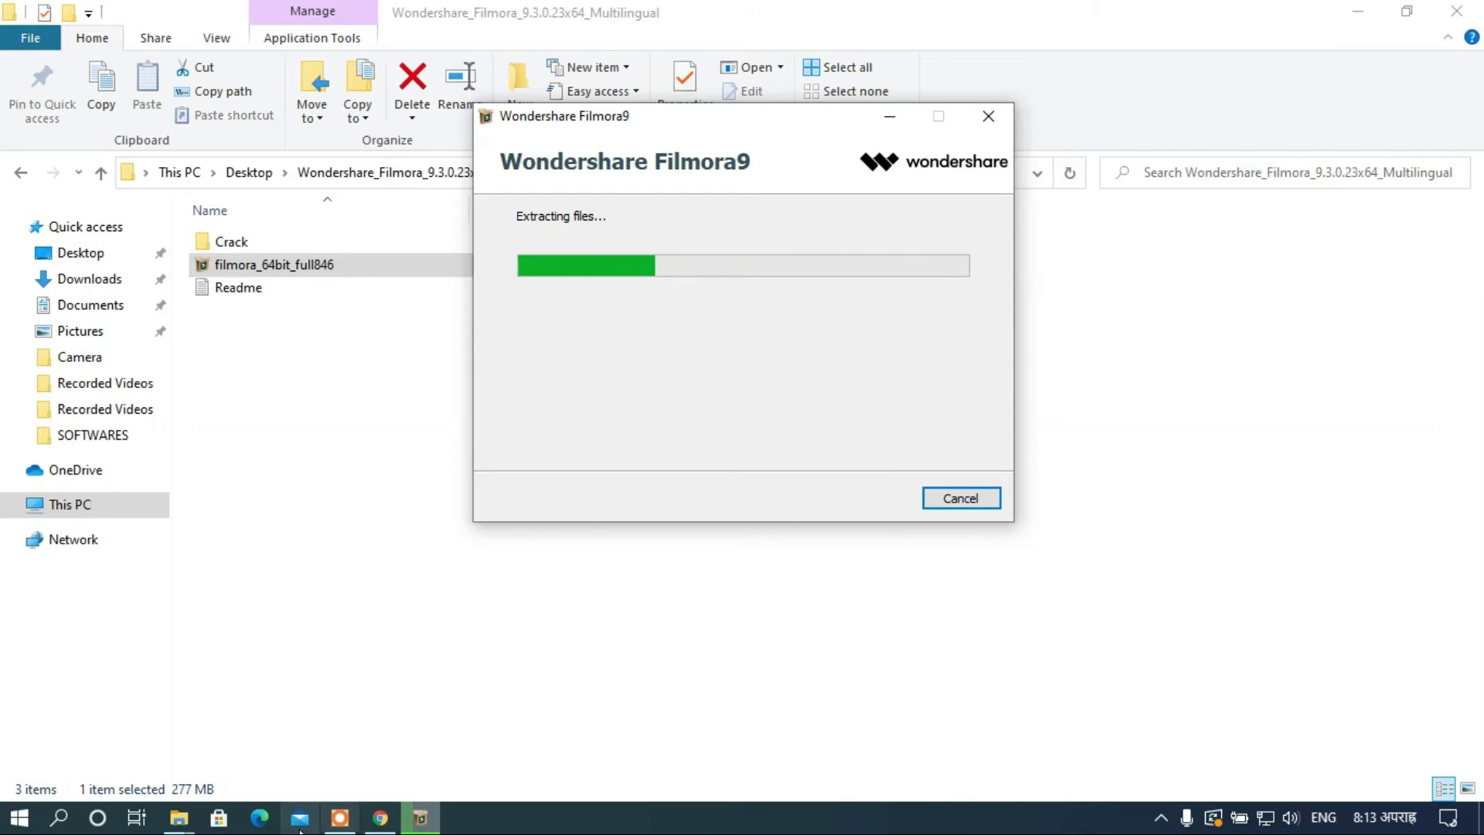
pyautogui.click(340, 819)
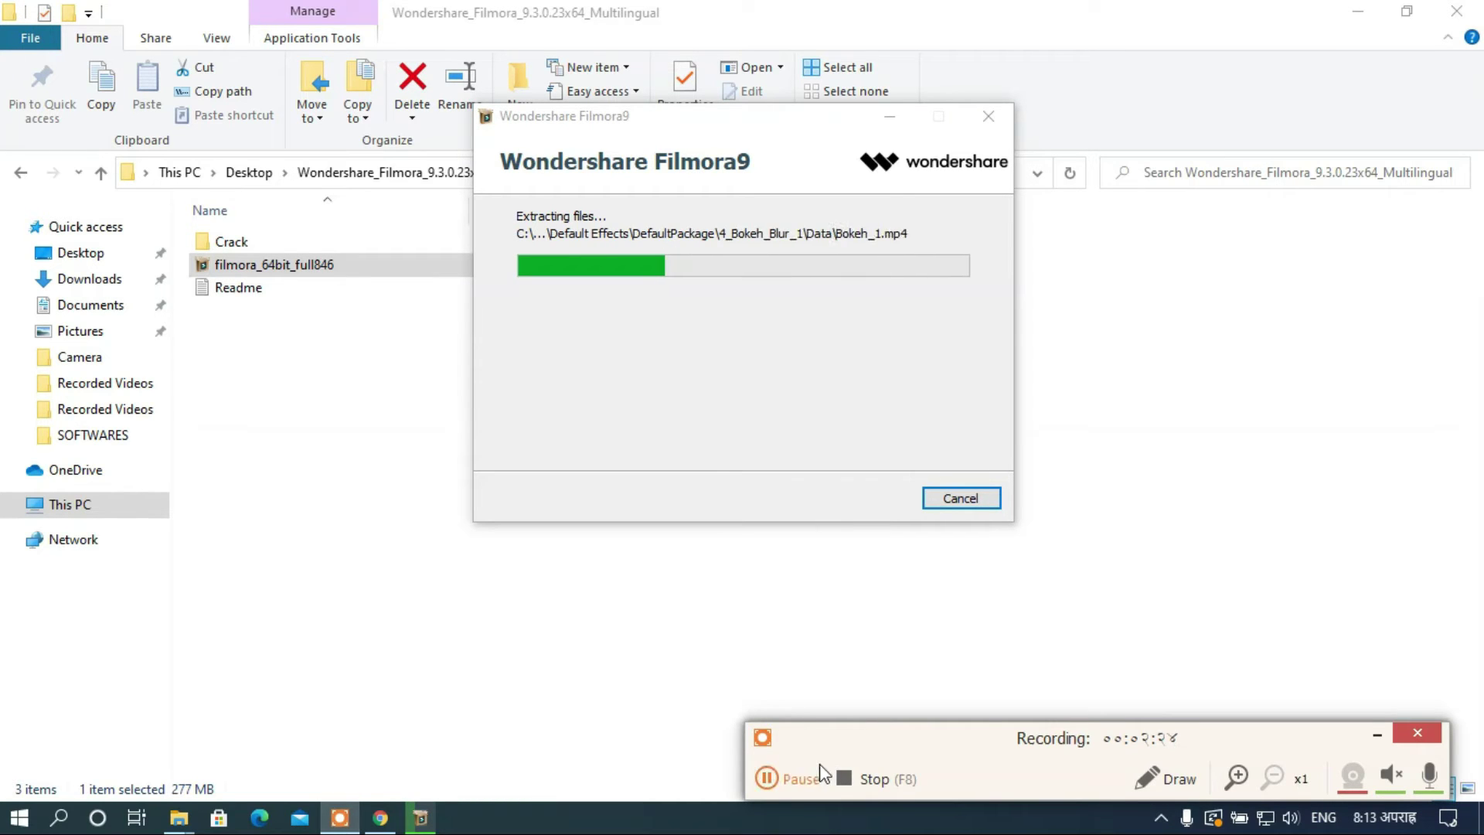
pyautogui.click(1370, 739)
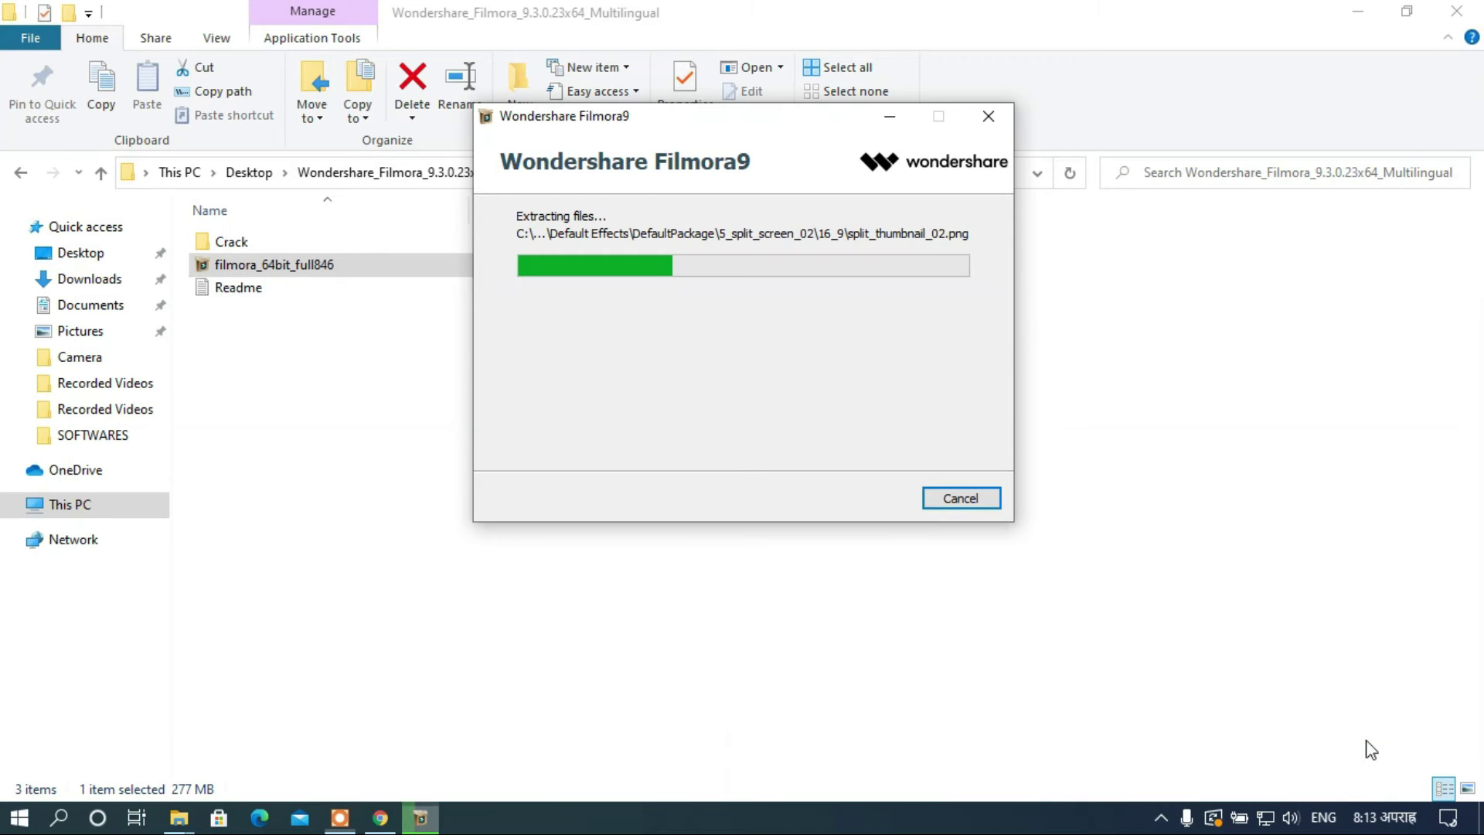
pyautogui.moveTo(610, 124); pyautogui.dragTo(542, 160)
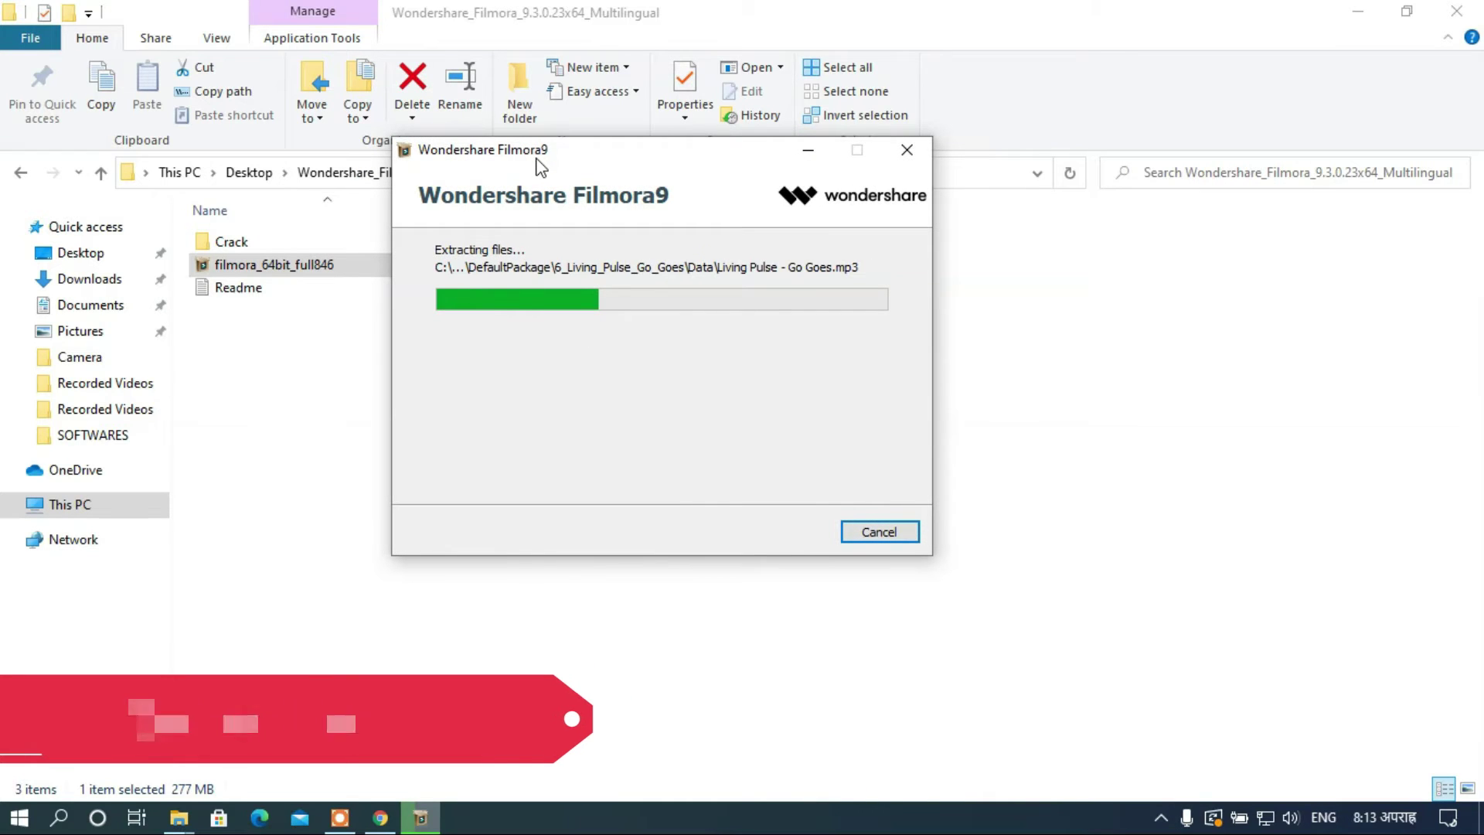
pyautogui.moveTo(537, 160); pyautogui.dragTo(559, 181)
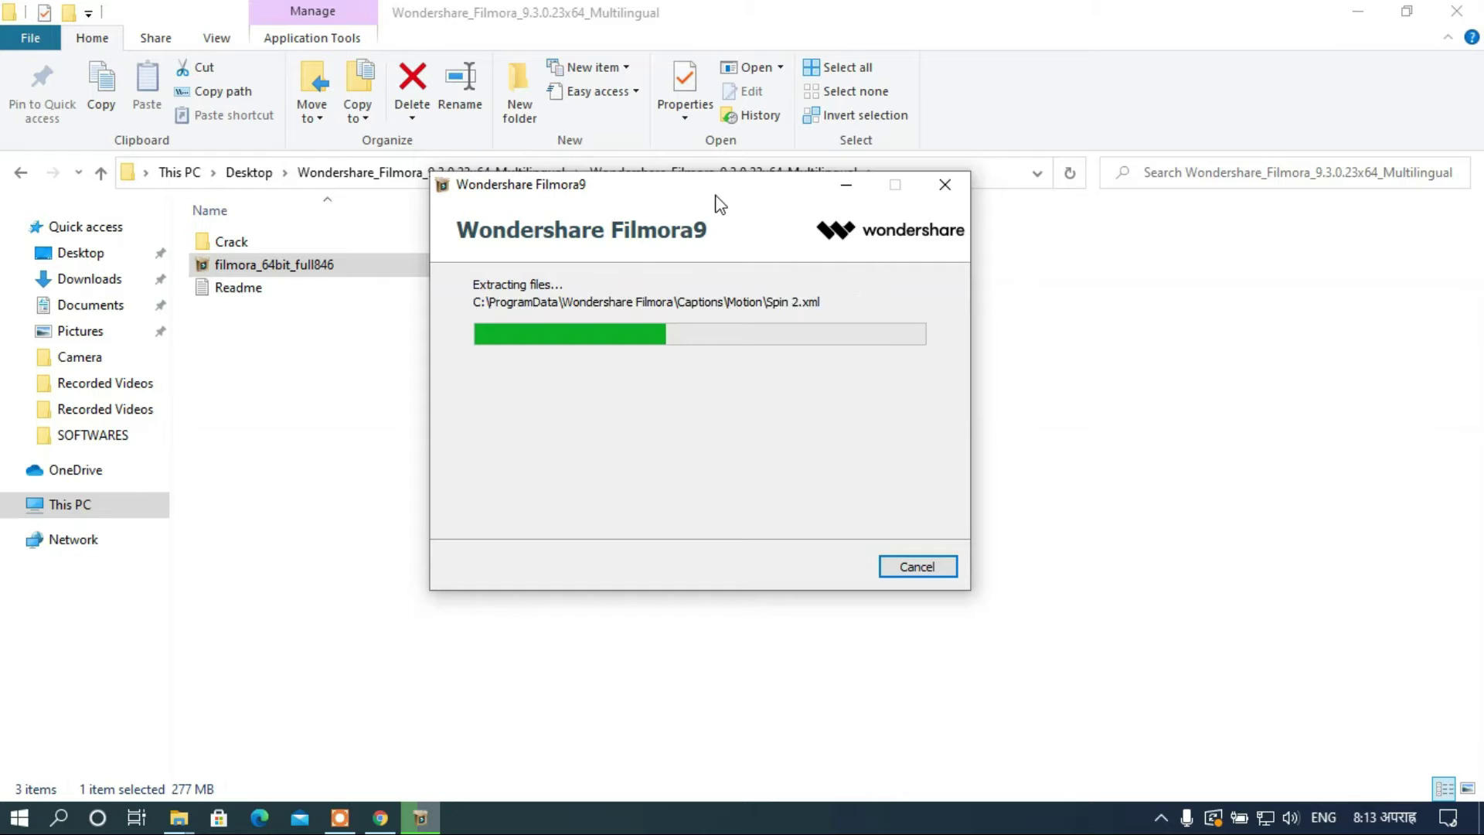
pyautogui.moveTo(716, 195); pyautogui.dragTo(705, 144)
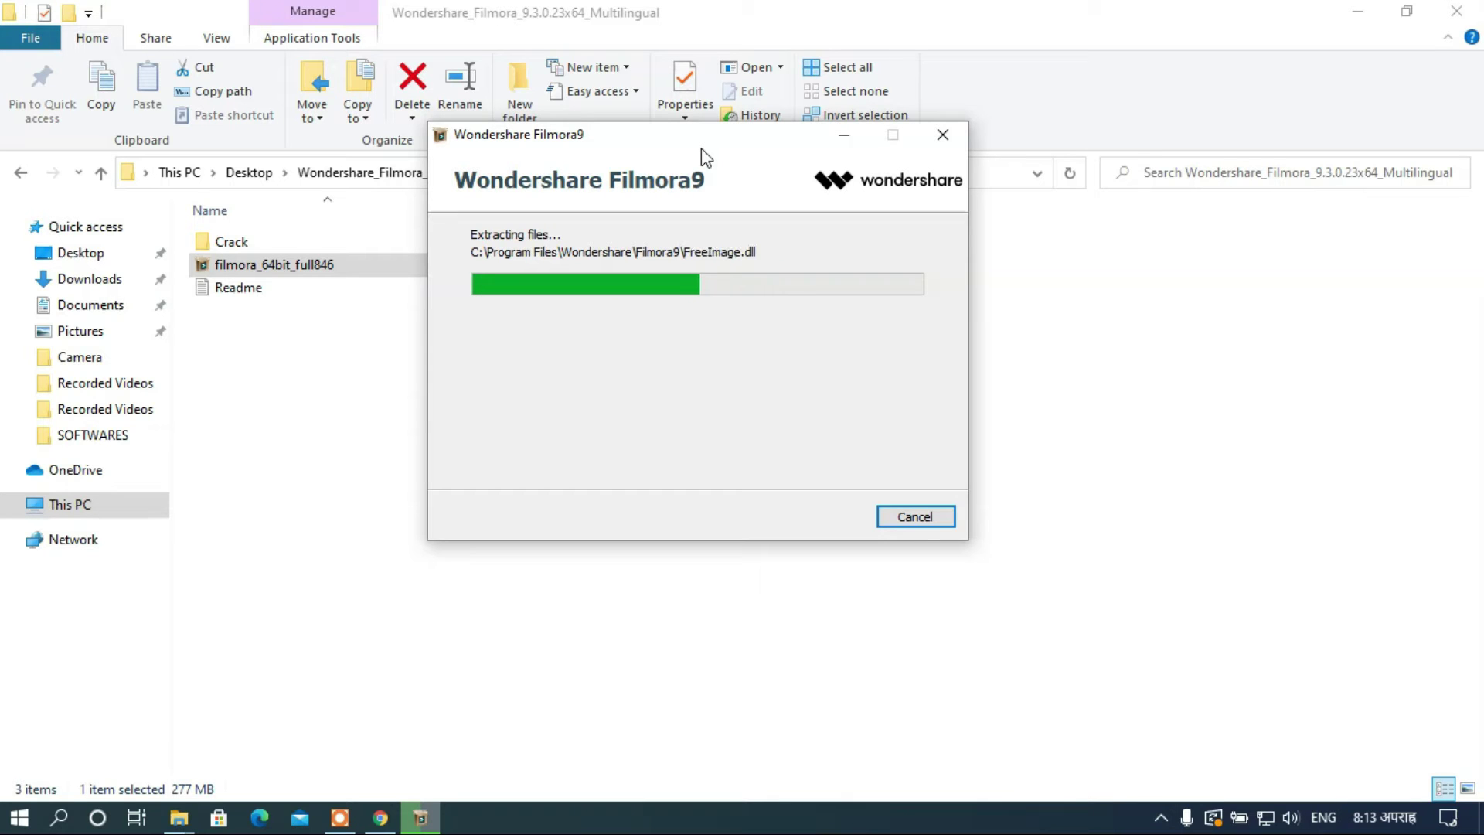
pyautogui.moveTo(701, 147); pyautogui.dragTo(604, 151)
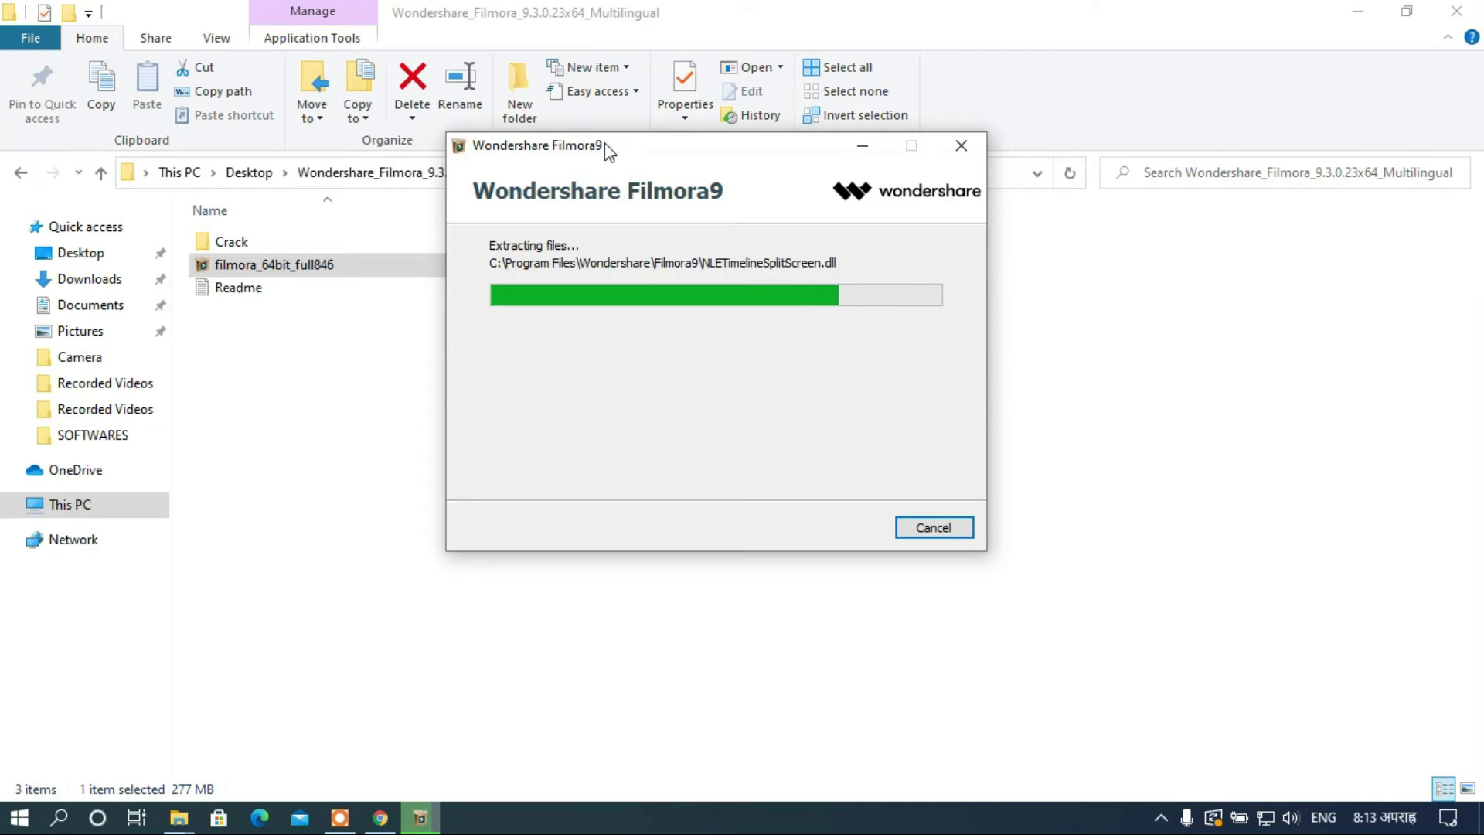
pyautogui.moveTo(606, 144); pyautogui.dragTo(616, 160)
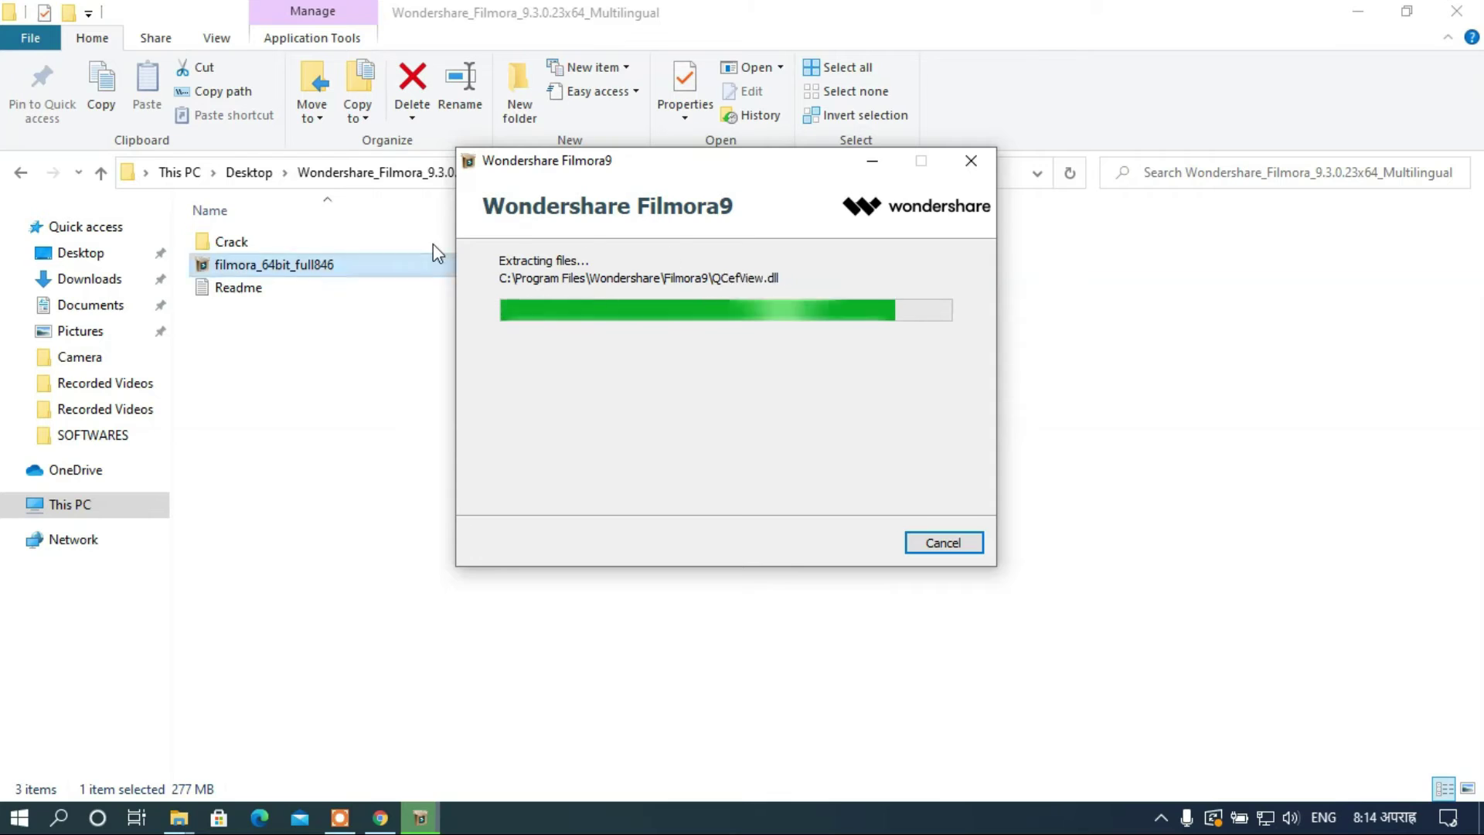
pyautogui.moveTo(635, 161)
pyautogui.mouseDown()
pyautogui.moveTo(716, 158)
pyautogui.moveTo(661, 147)
pyautogui.mouseUp()
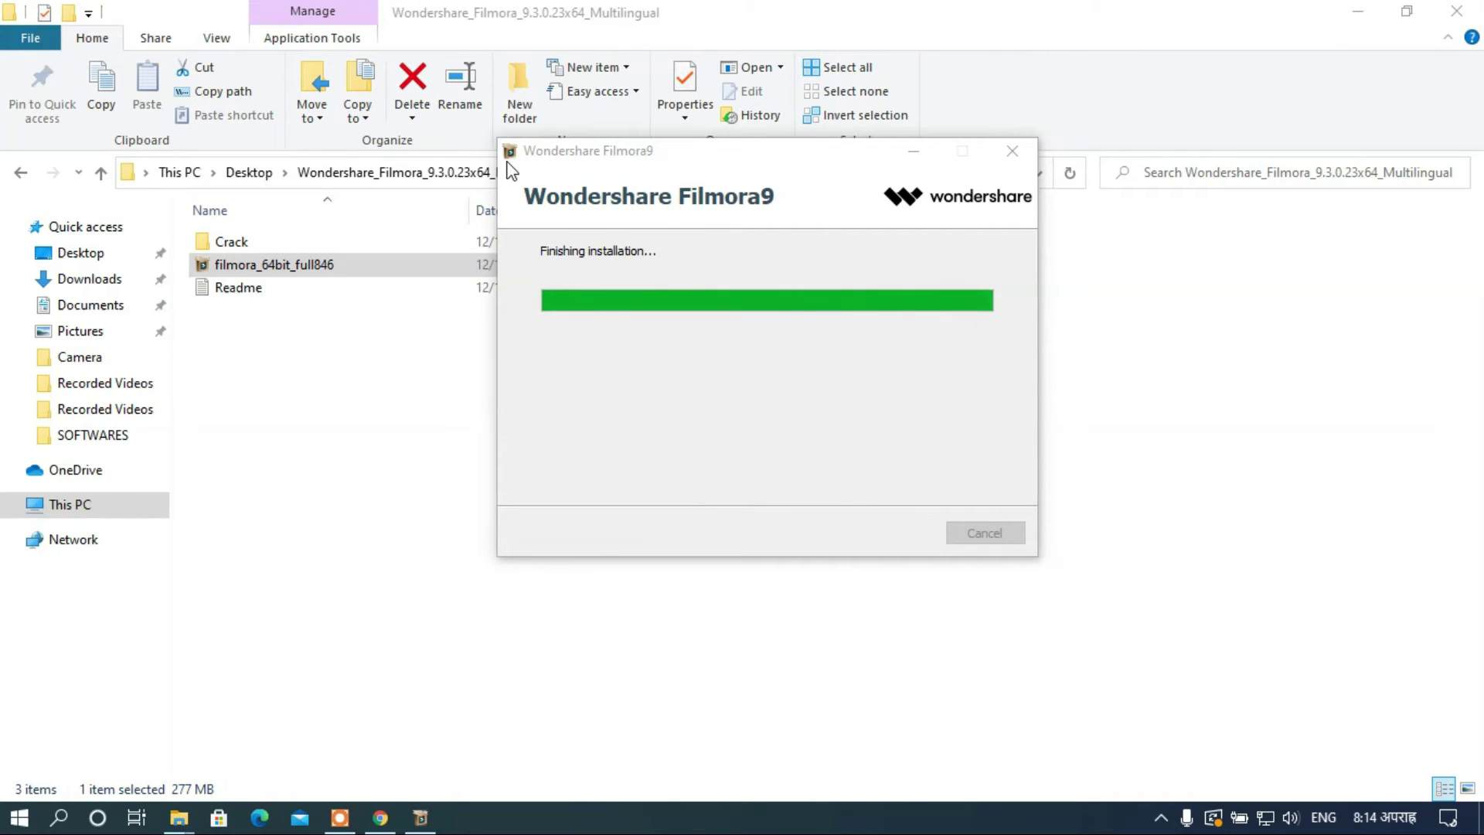
pyautogui.click(650, 159)
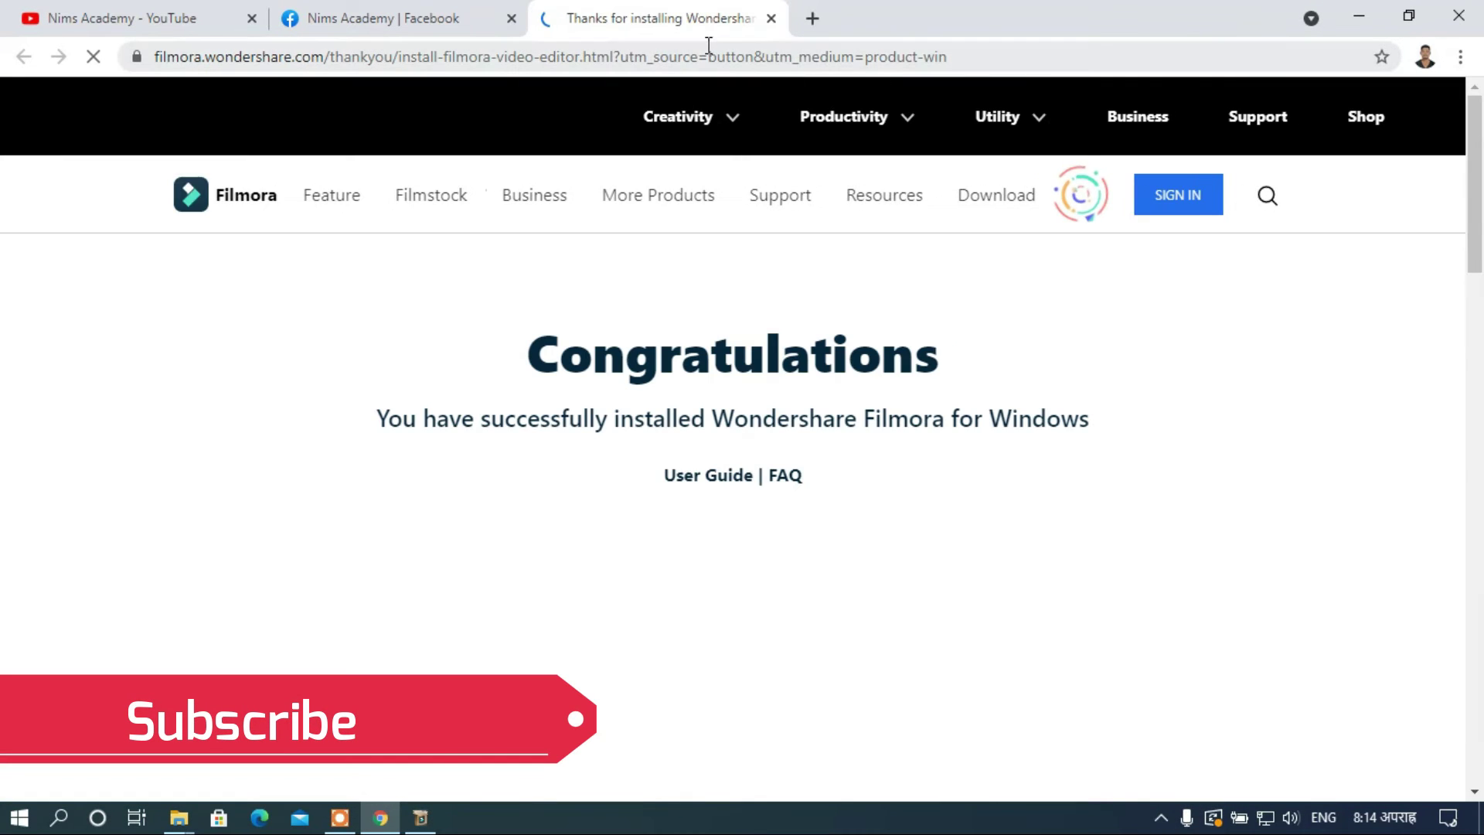
# Close the Filmora installation thank-you page and minimize the browser.
pyautogui.click(770, 19)
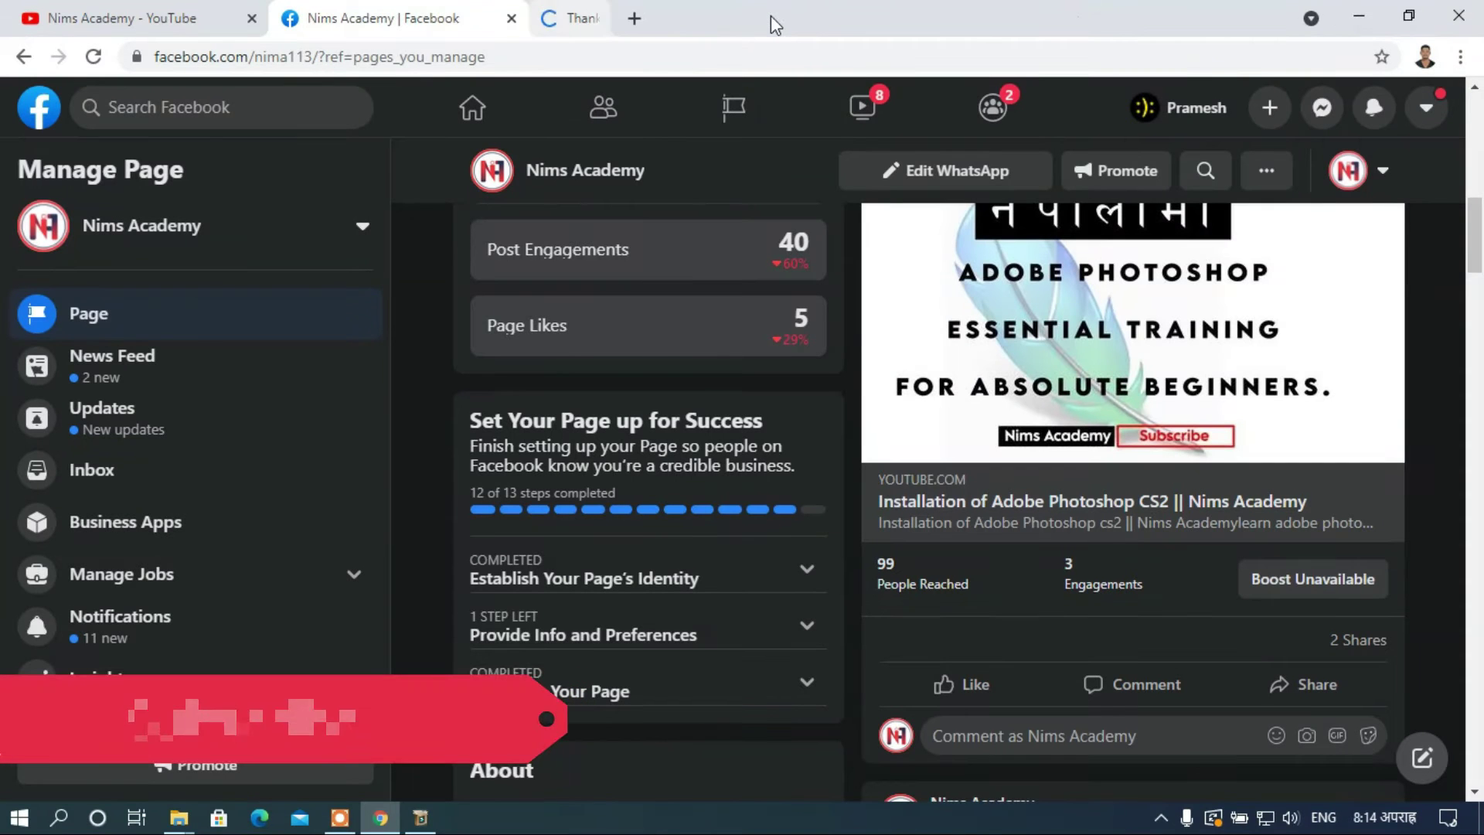
pyautogui.click(1359, 15)
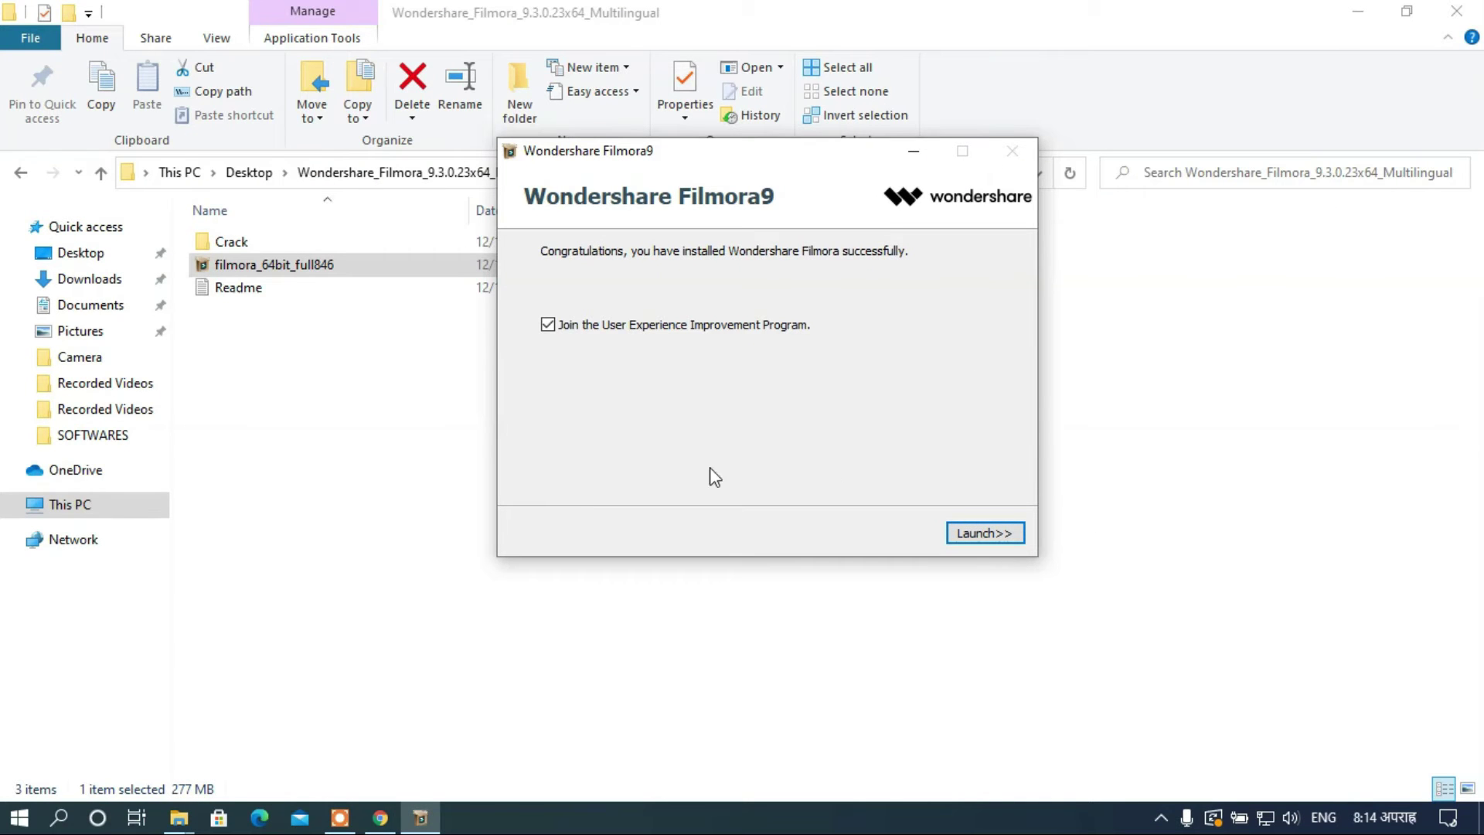
# Opt out of the User Experience Improvement Program and minimize the installer without launching Filmora.
pyautogui.click(563, 324)
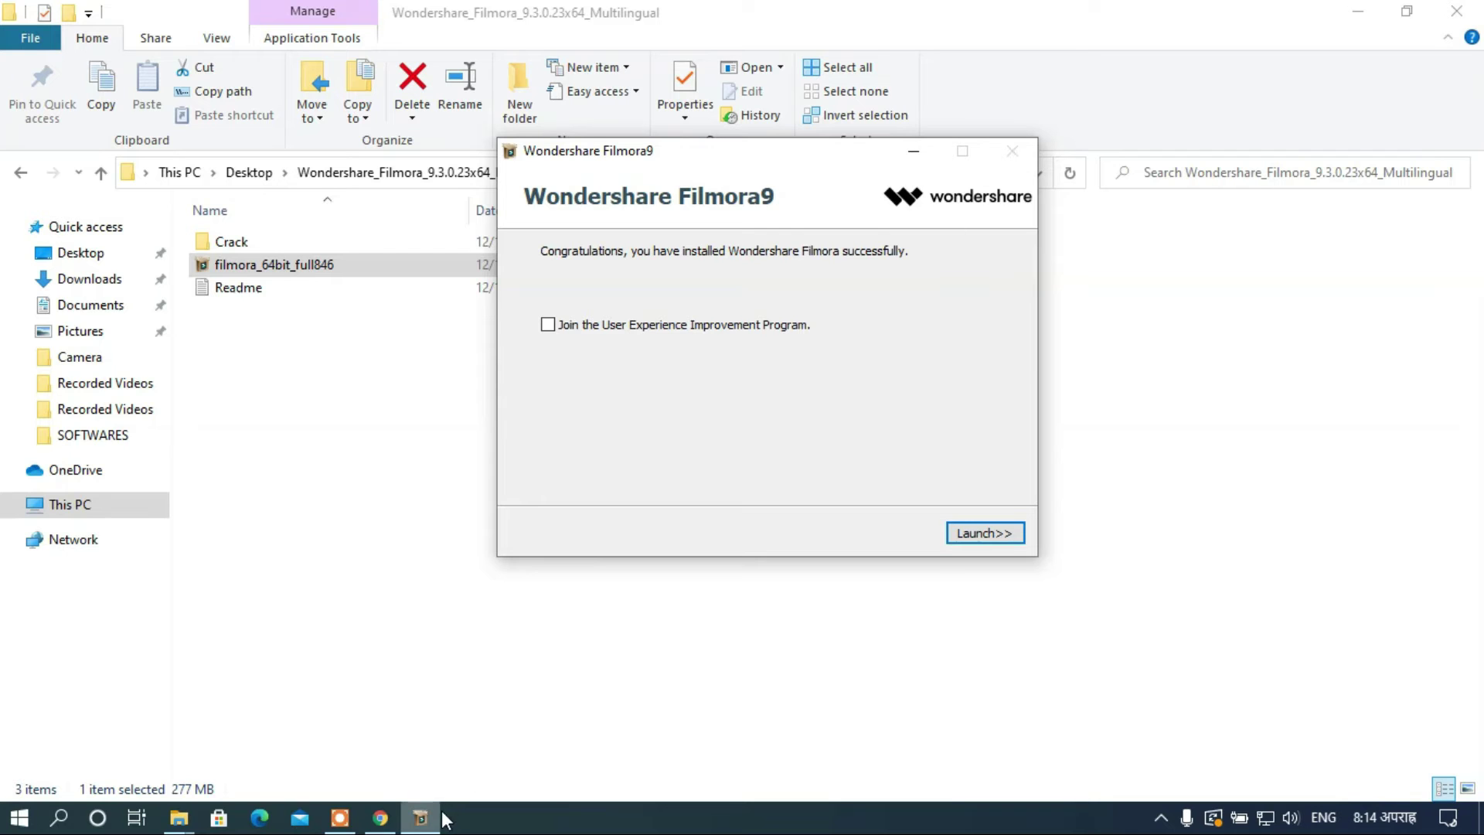
pyautogui.moveTo(557, 157)
pyautogui.mouseDown()
pyautogui.moveTo(646, 160)
pyautogui.moveTo(539, 161)
pyautogui.mouseUp()
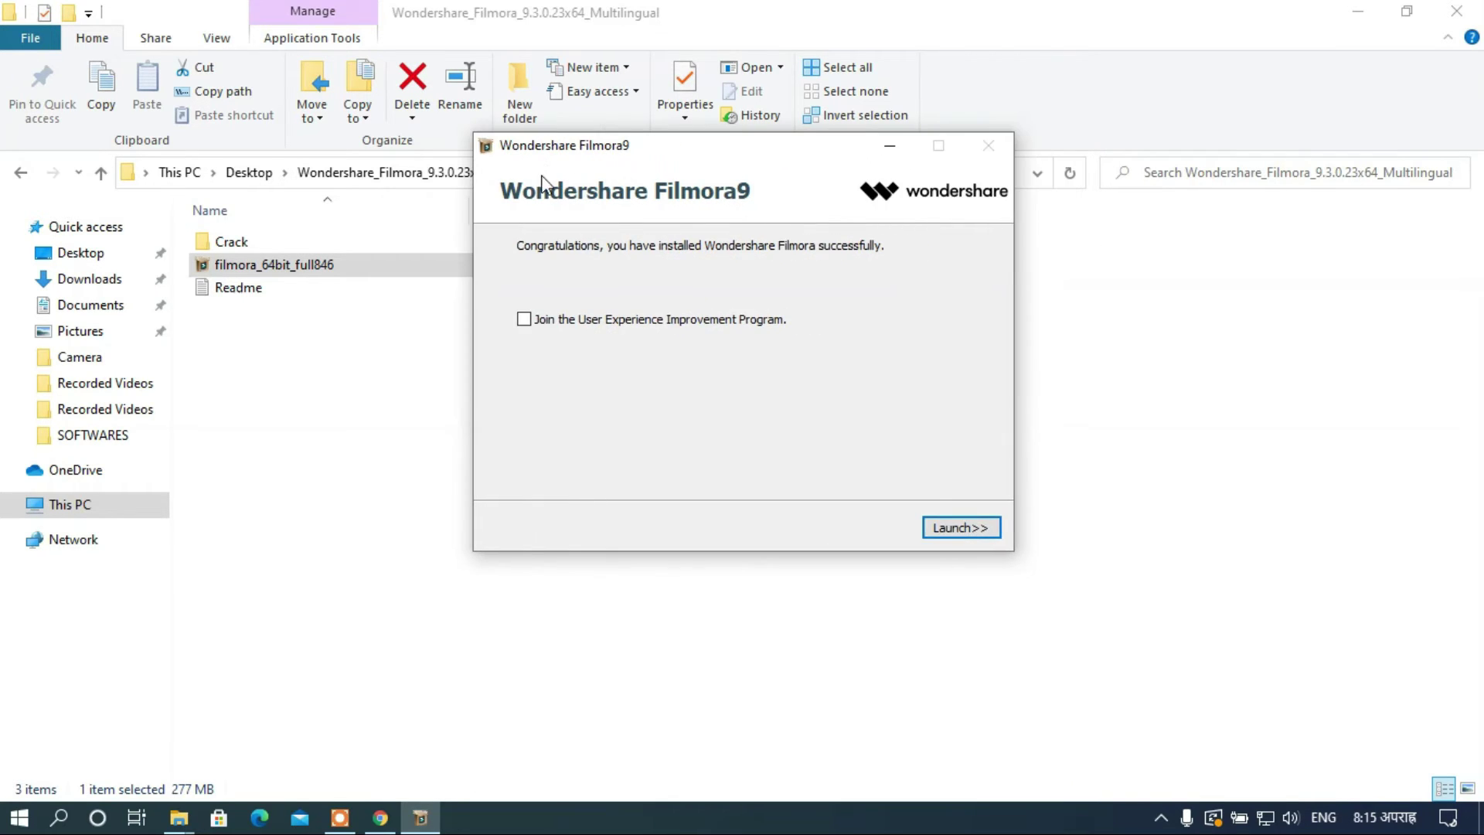
pyautogui.moveTo(703, 153); pyautogui.dragTo(661, 175)
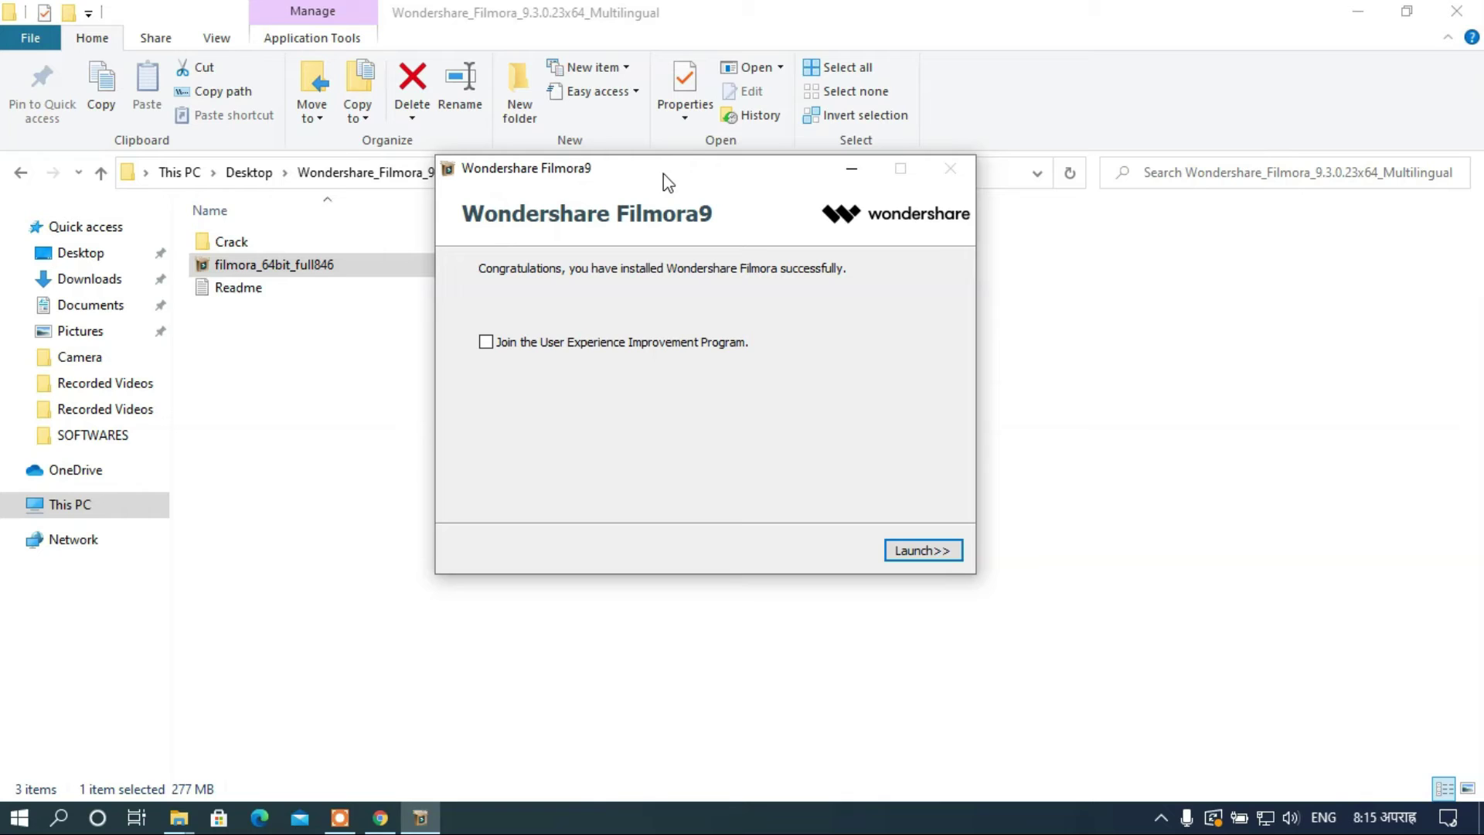
pyautogui.click(850, 174)
# Copy PYG64.dll and winmm.dll from the Crack folder.
pyautogui.doubleClick(288, 246)
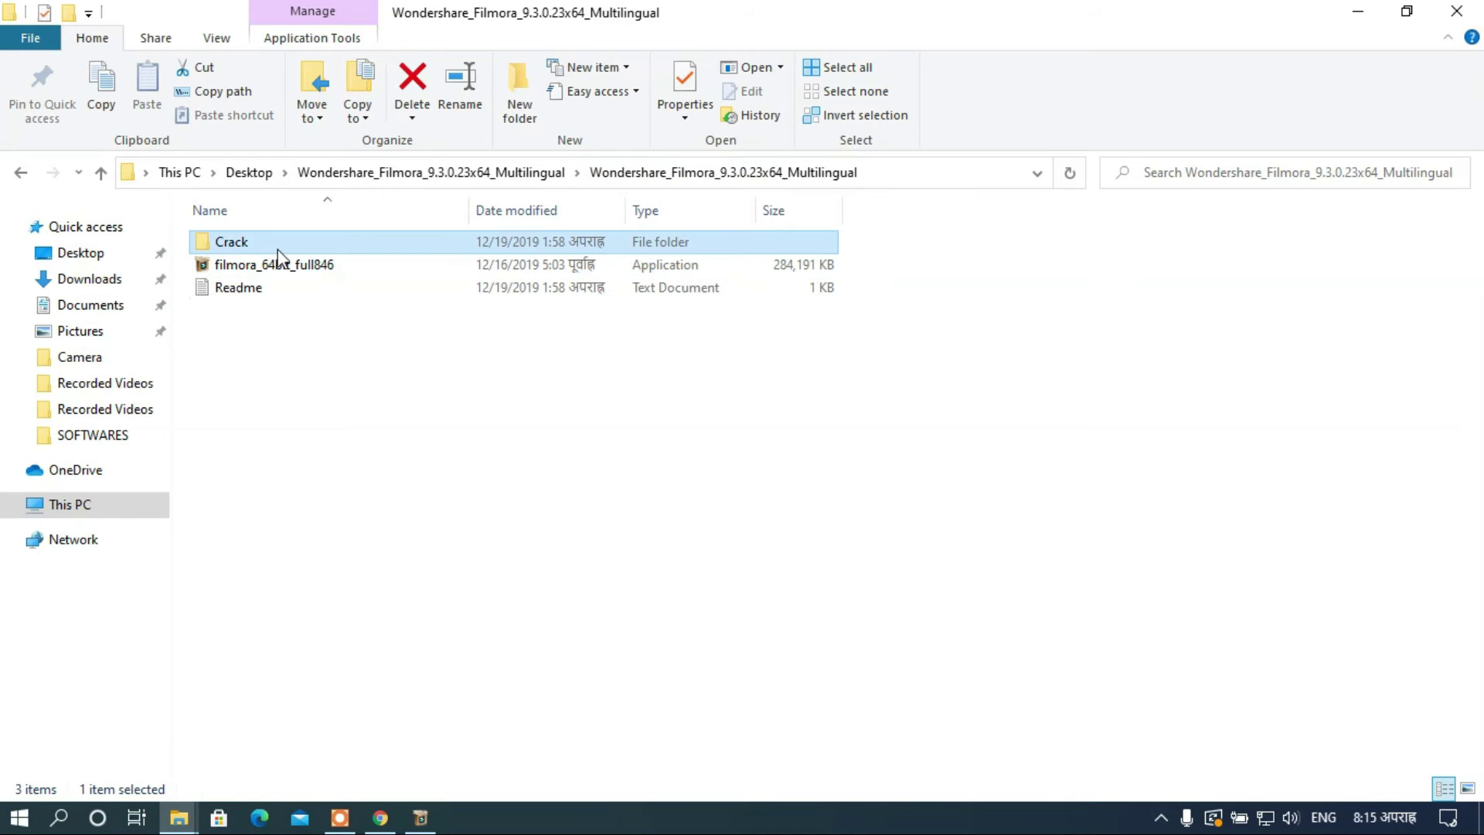
pyautogui.moveTo(300, 309); pyautogui.dragTo(248, 235)
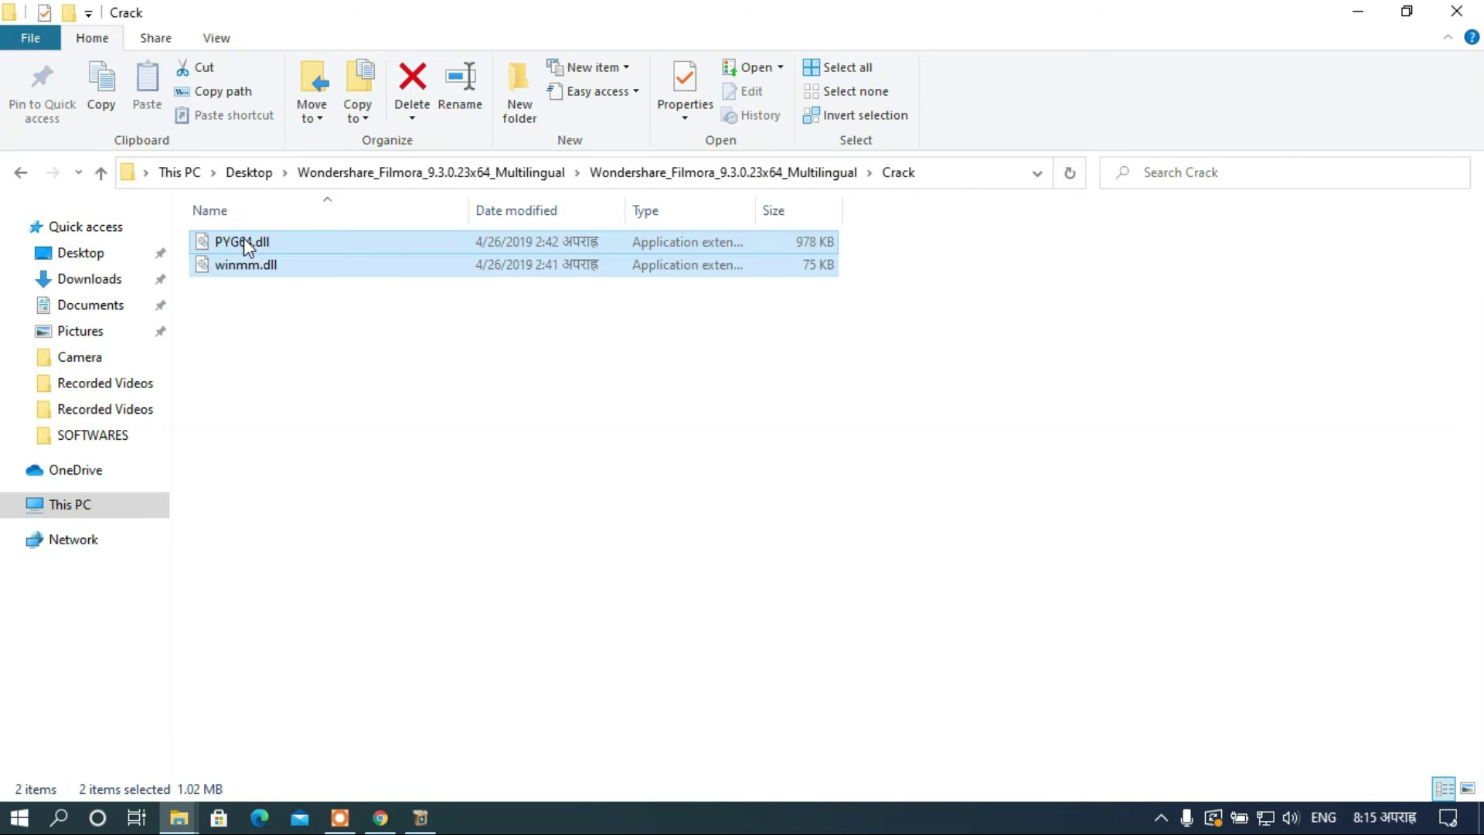
pyautogui.rightClick(243, 238)
pyautogui.click(282, 422)
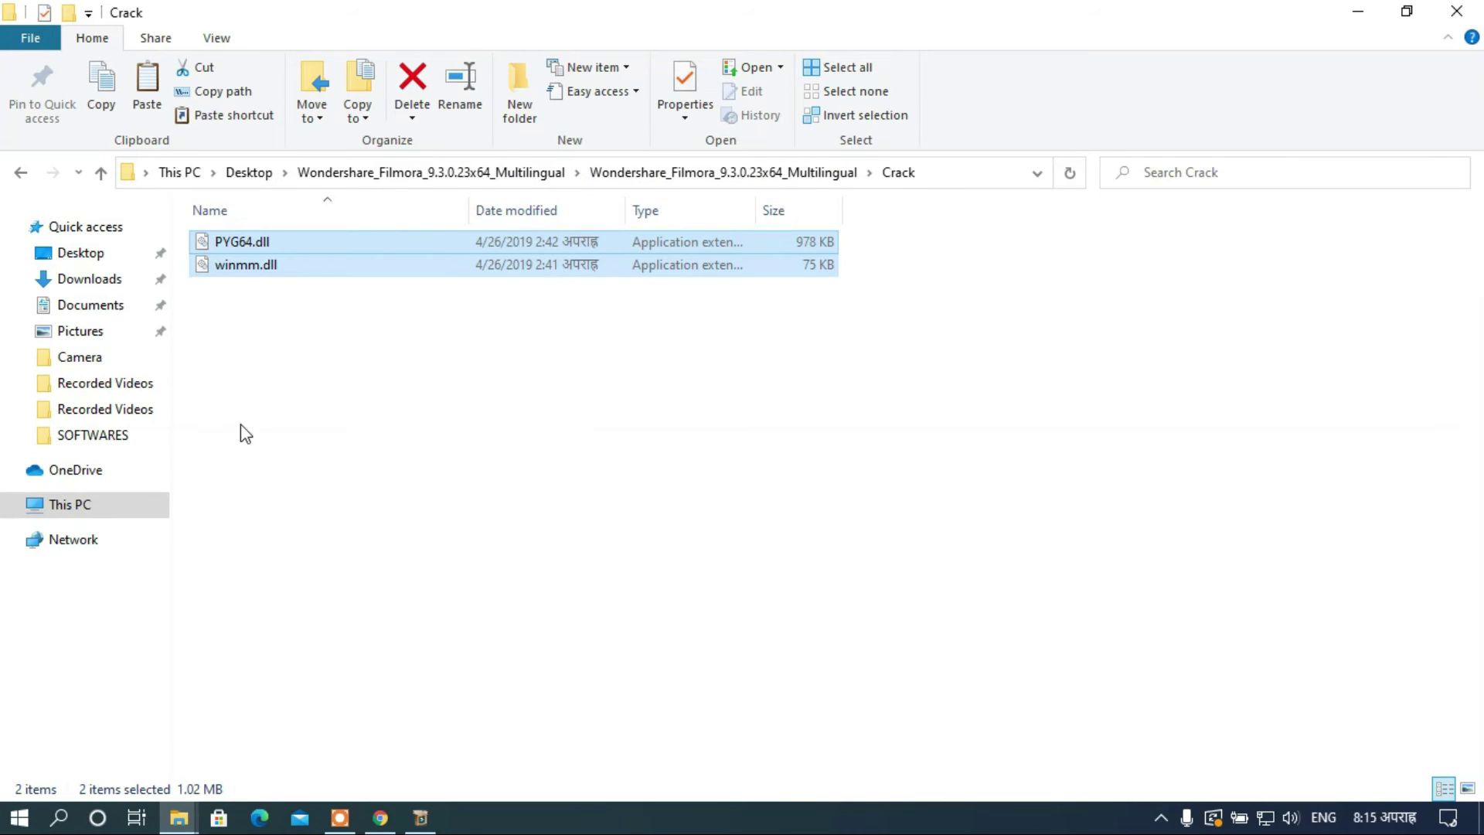
# Open the Filmora9 program folder at C:\Program Files\Wondershare\Filmora9.
pyautogui.click(78, 507)
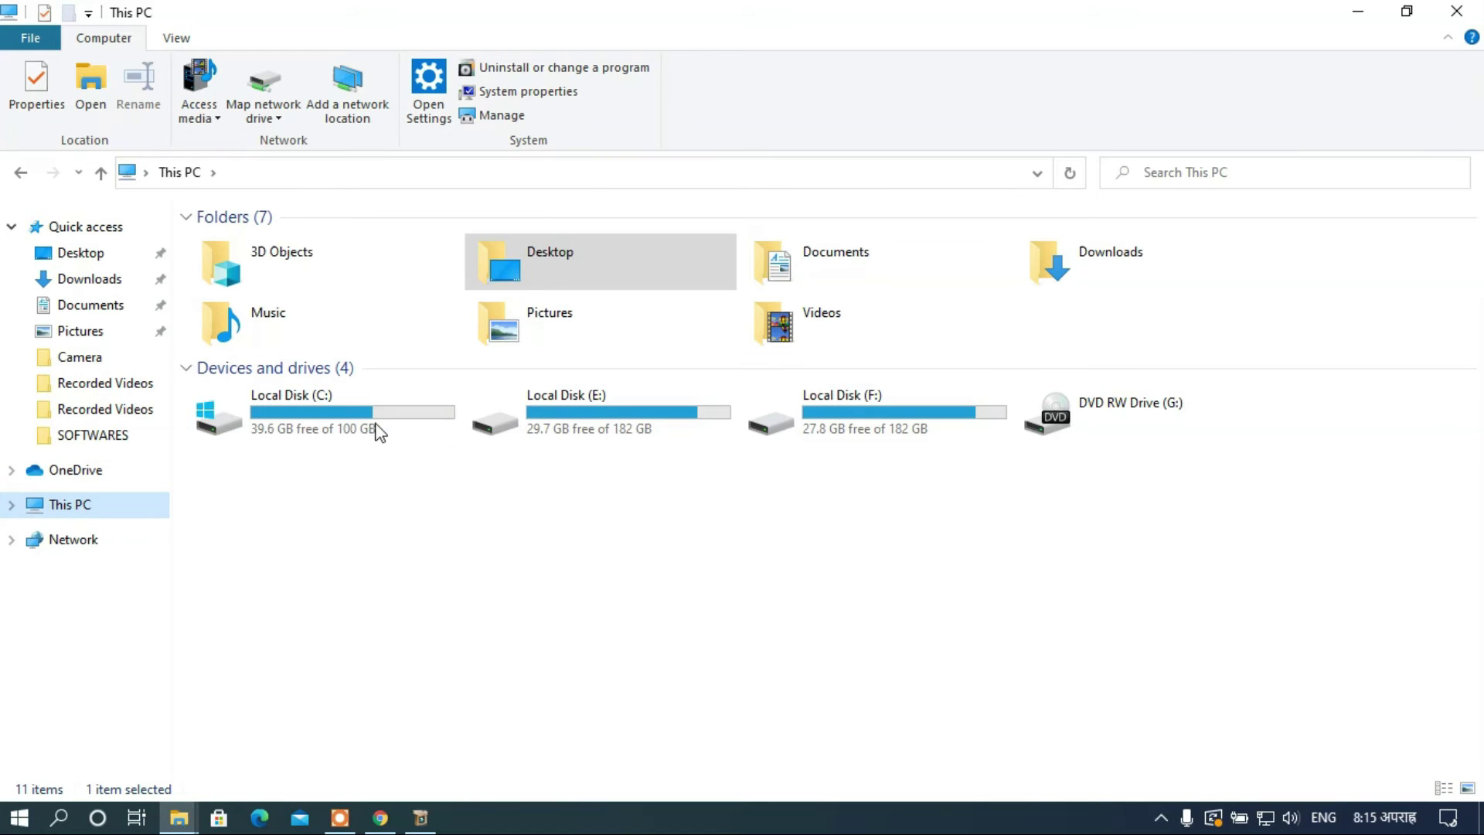
pyautogui.doubleClick(374, 421)
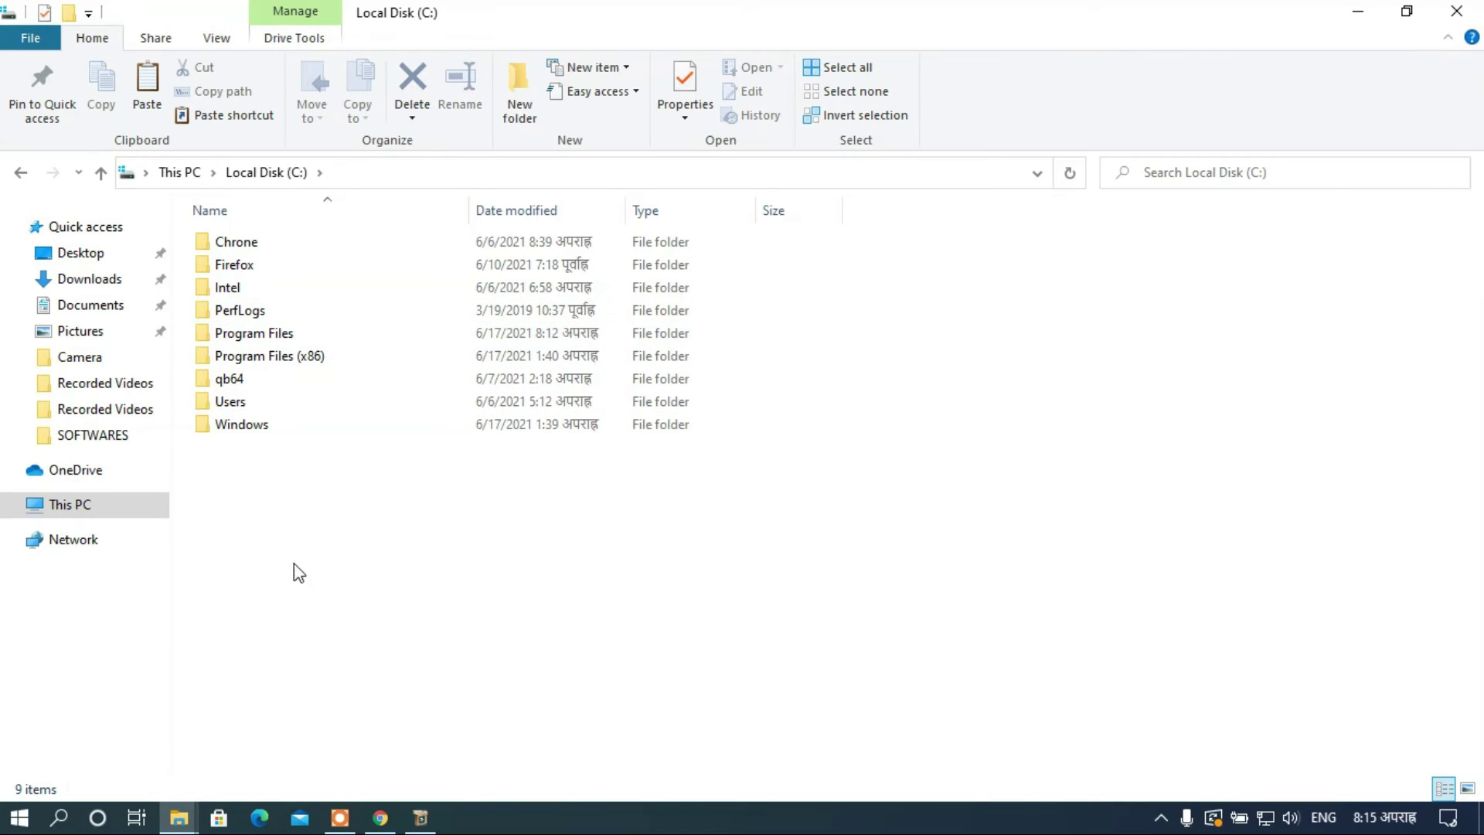
pyautogui.doubleClick(265, 424)
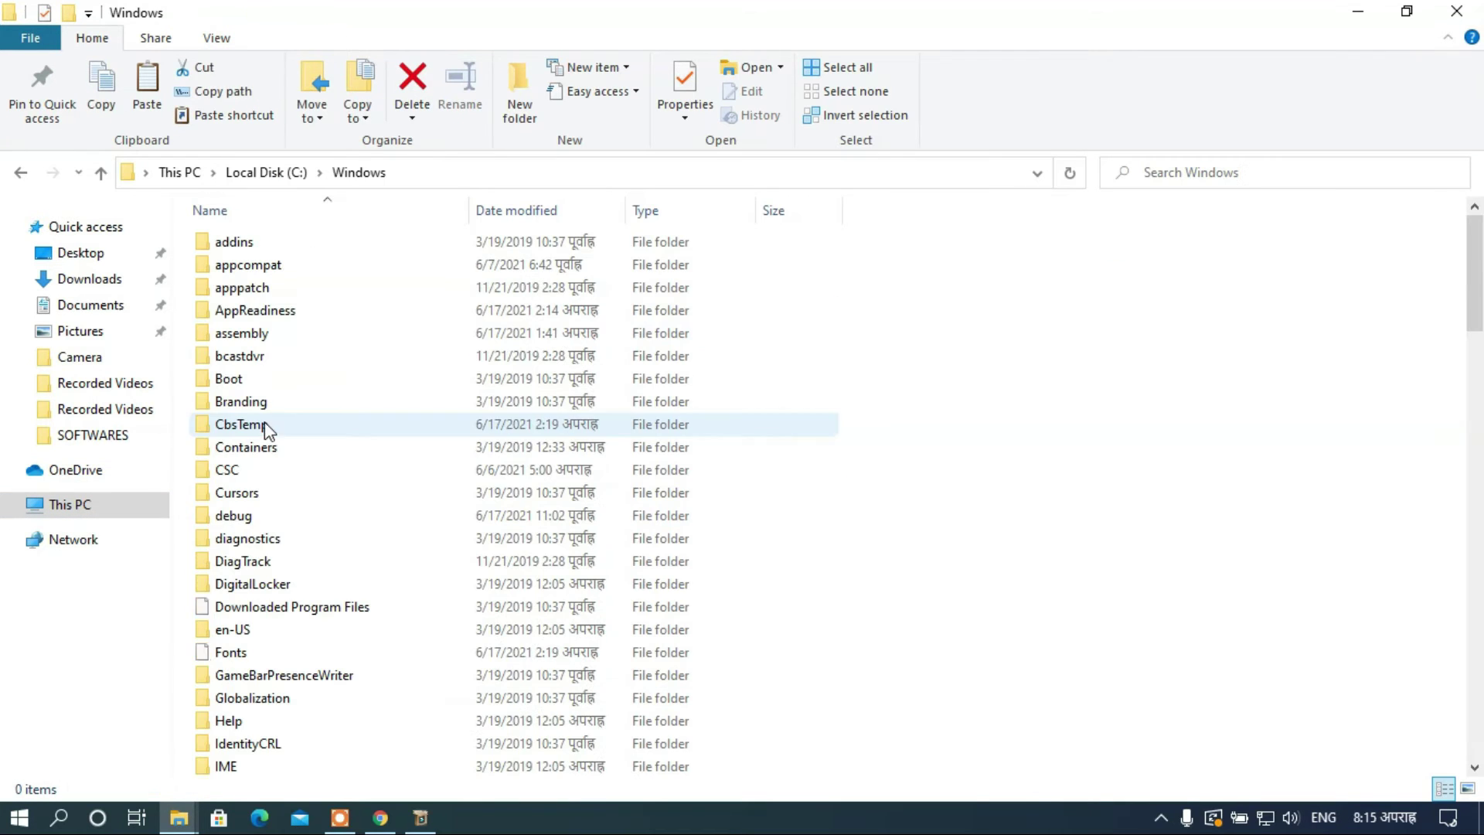
pyautogui.click(102, 173)
pyautogui.doubleClick(285, 334)
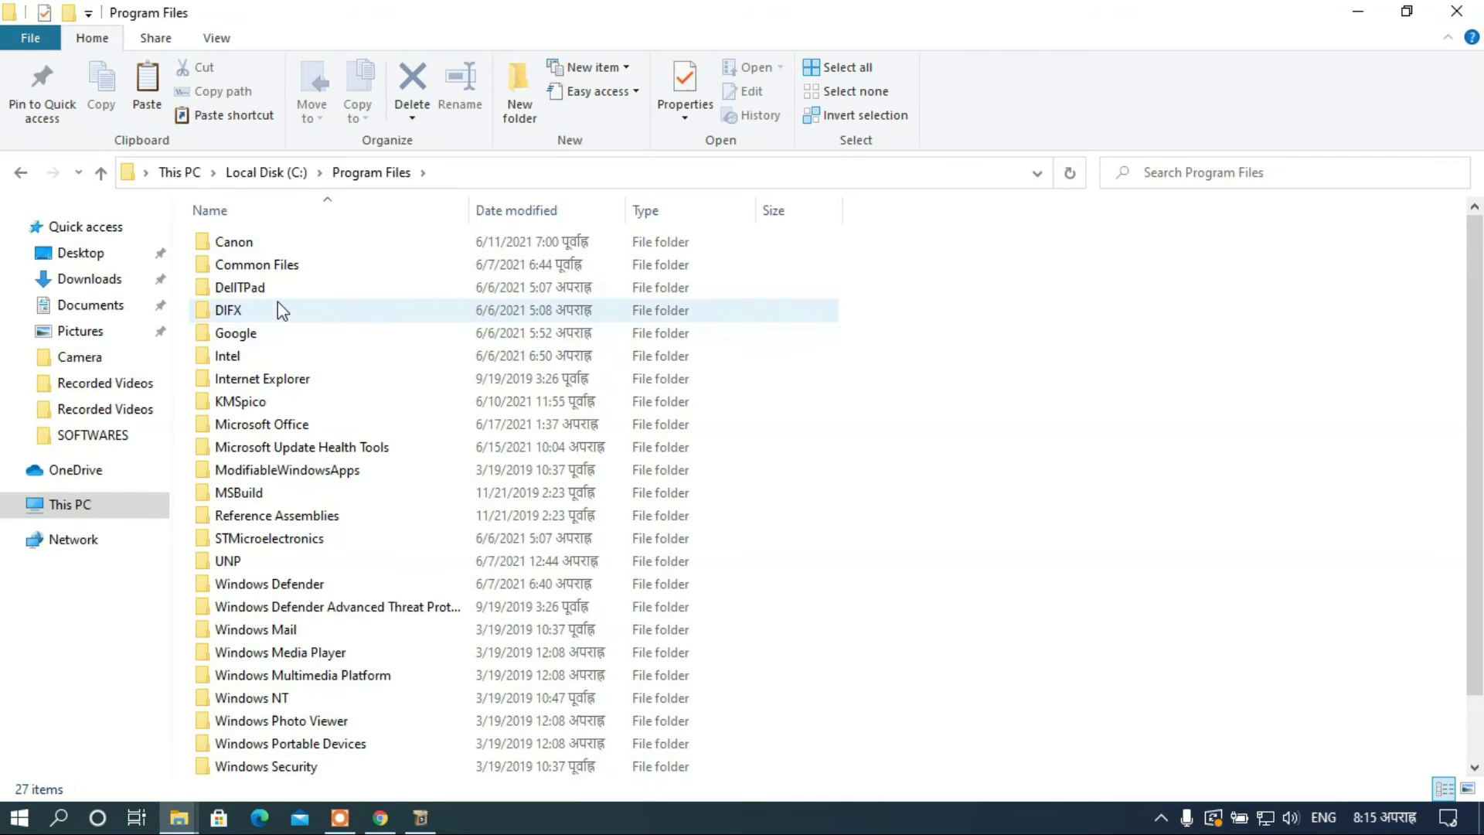
pyautogui.scroll(-2, 282, 332)
pyautogui.doubleClick(288, 767)
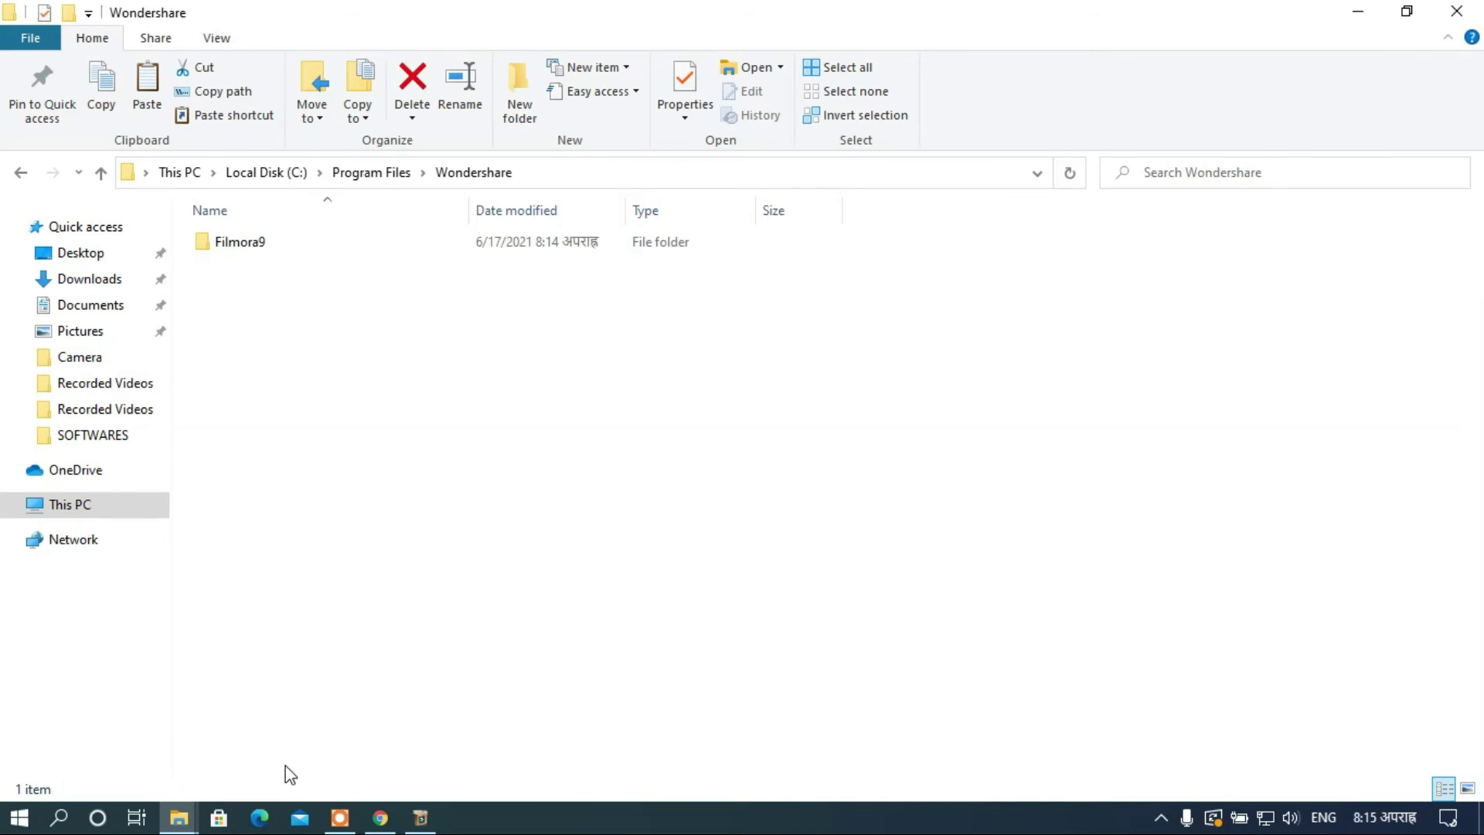
pyautogui.doubleClick(262, 242)
# Paste PYG64.dll and winmm.dll into the Filmora9 program folder, check the pasted files and close the folder window.
pyautogui.scroll(-1, 591, 533)
pyautogui.scroll(-10, 591, 533)
pyautogui.rightClick(1055, 218)
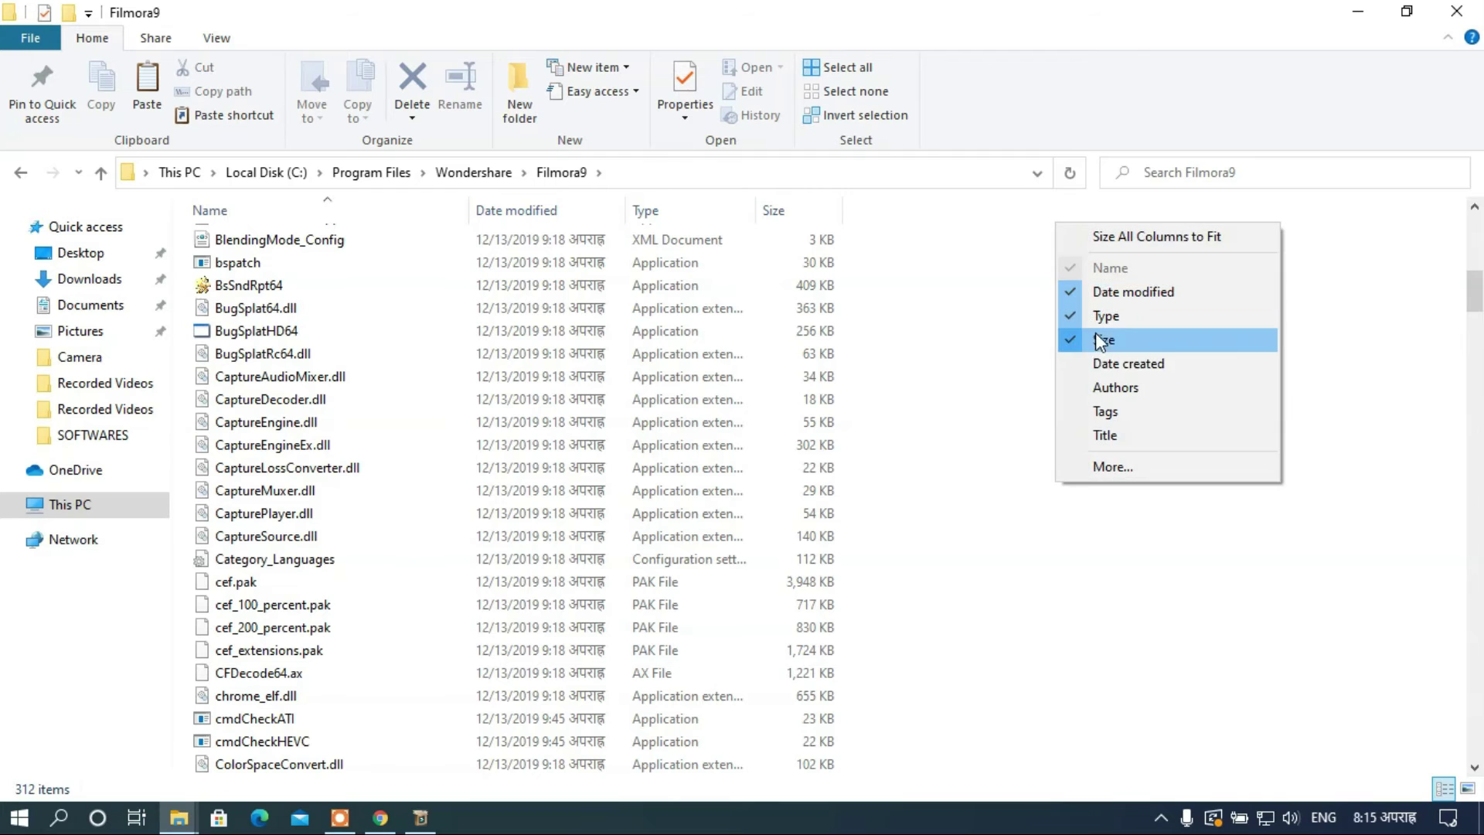
pyautogui.rightClick(999, 314)
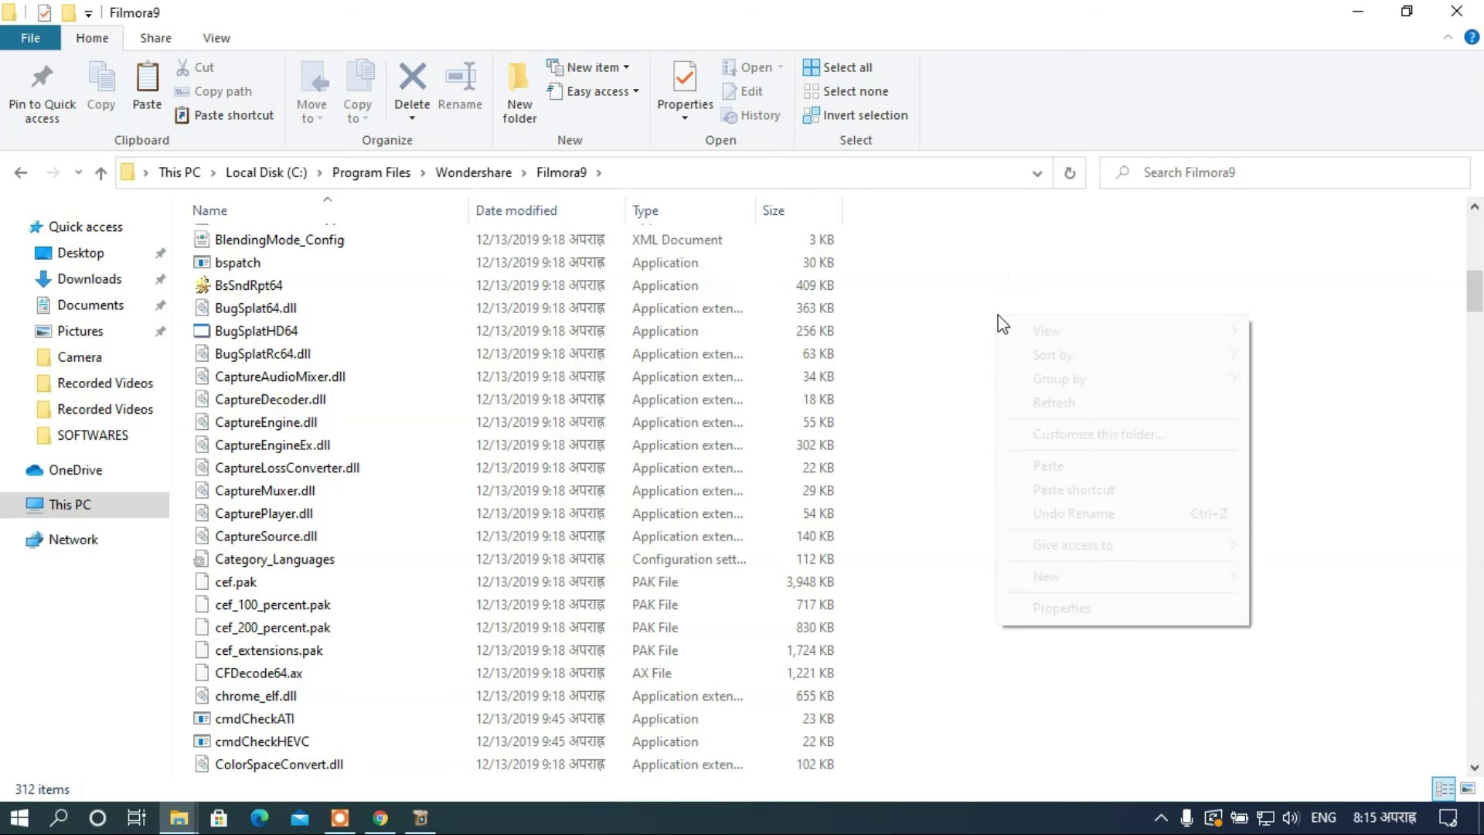
pyautogui.click(1044, 464)
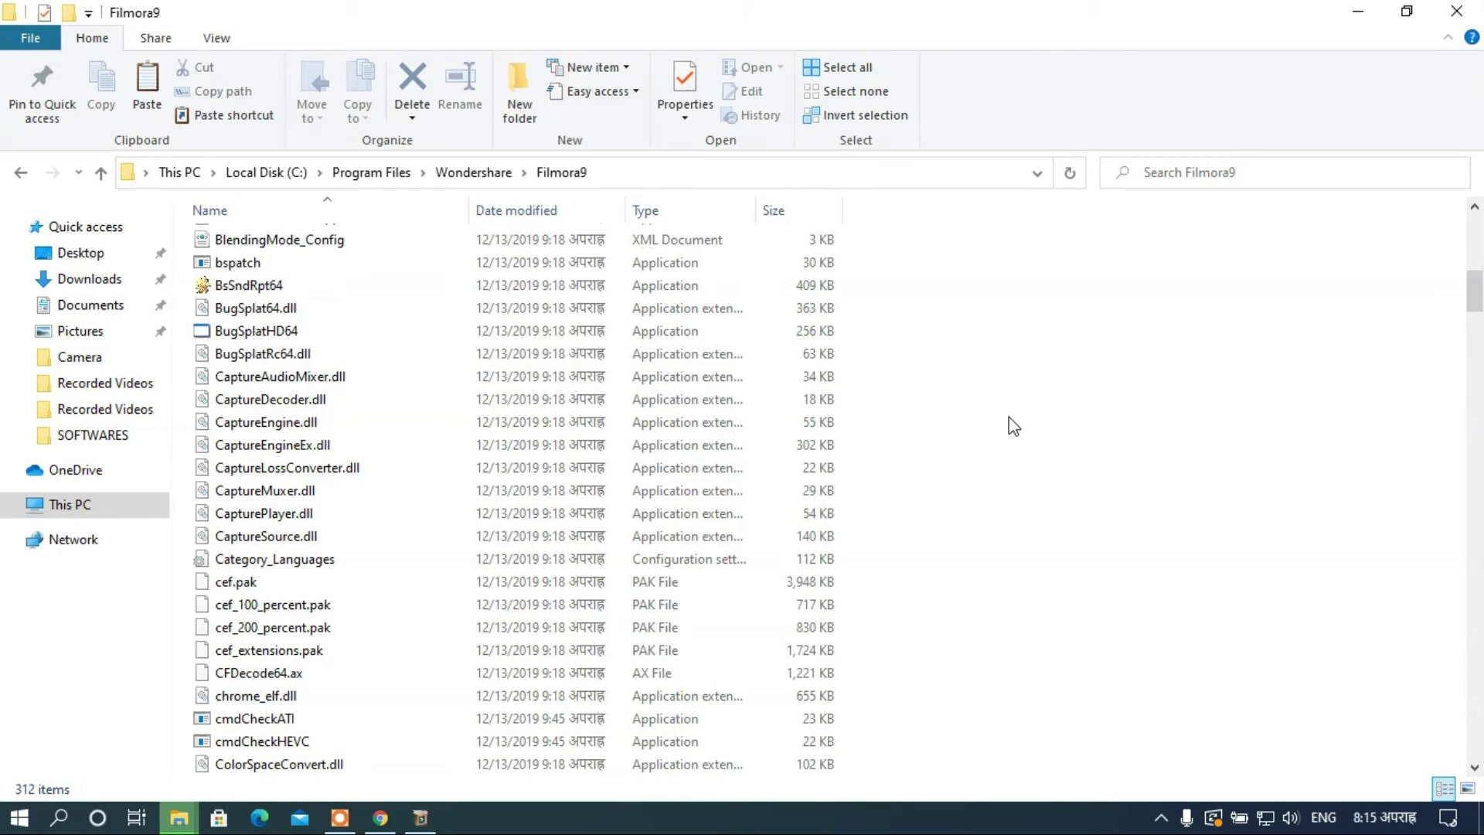
pyautogui.scroll(8, 238, 350)
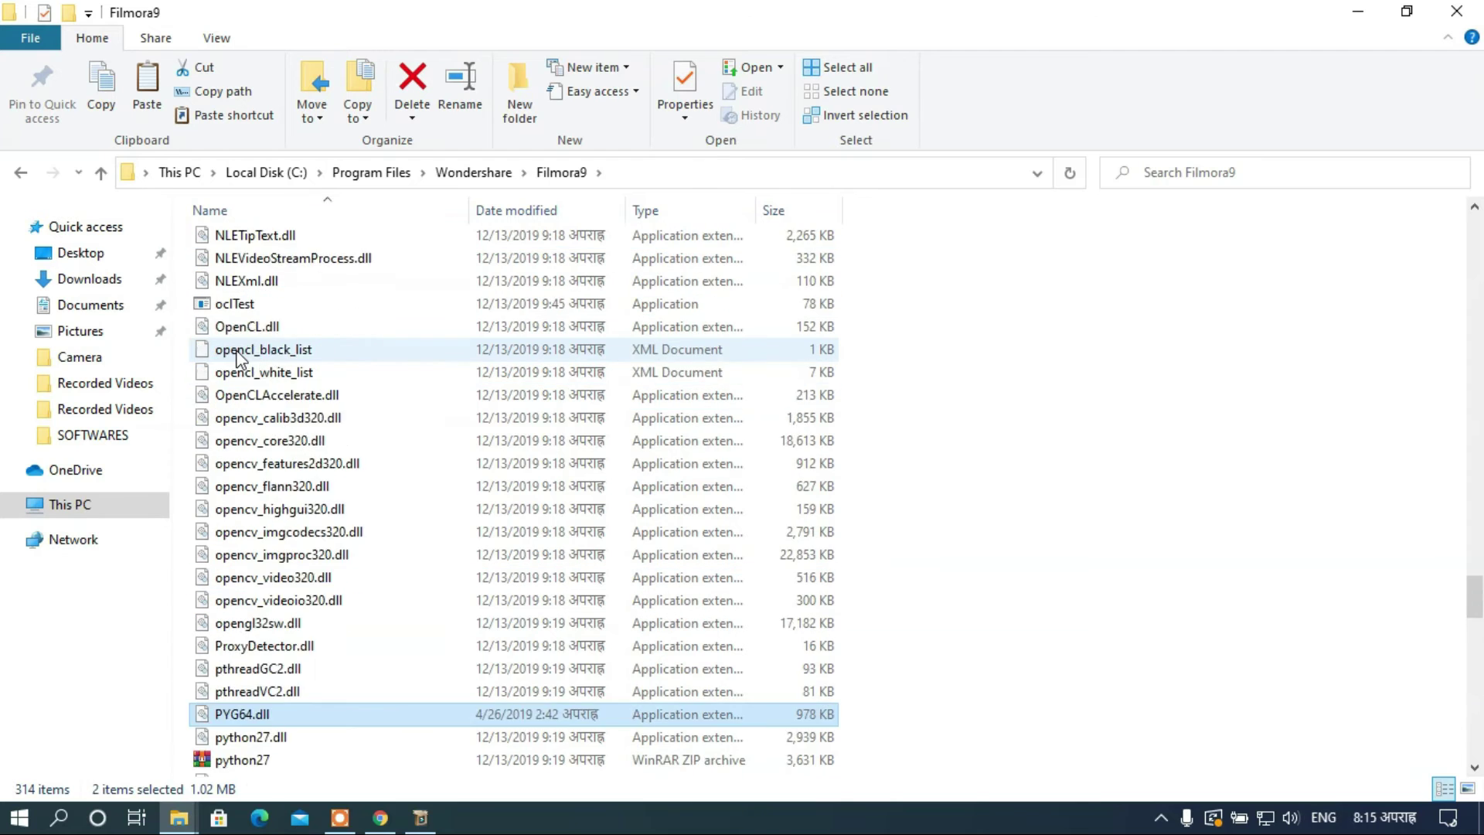
pyautogui.scroll(-6, 238, 351)
pyautogui.click(1458, 12)
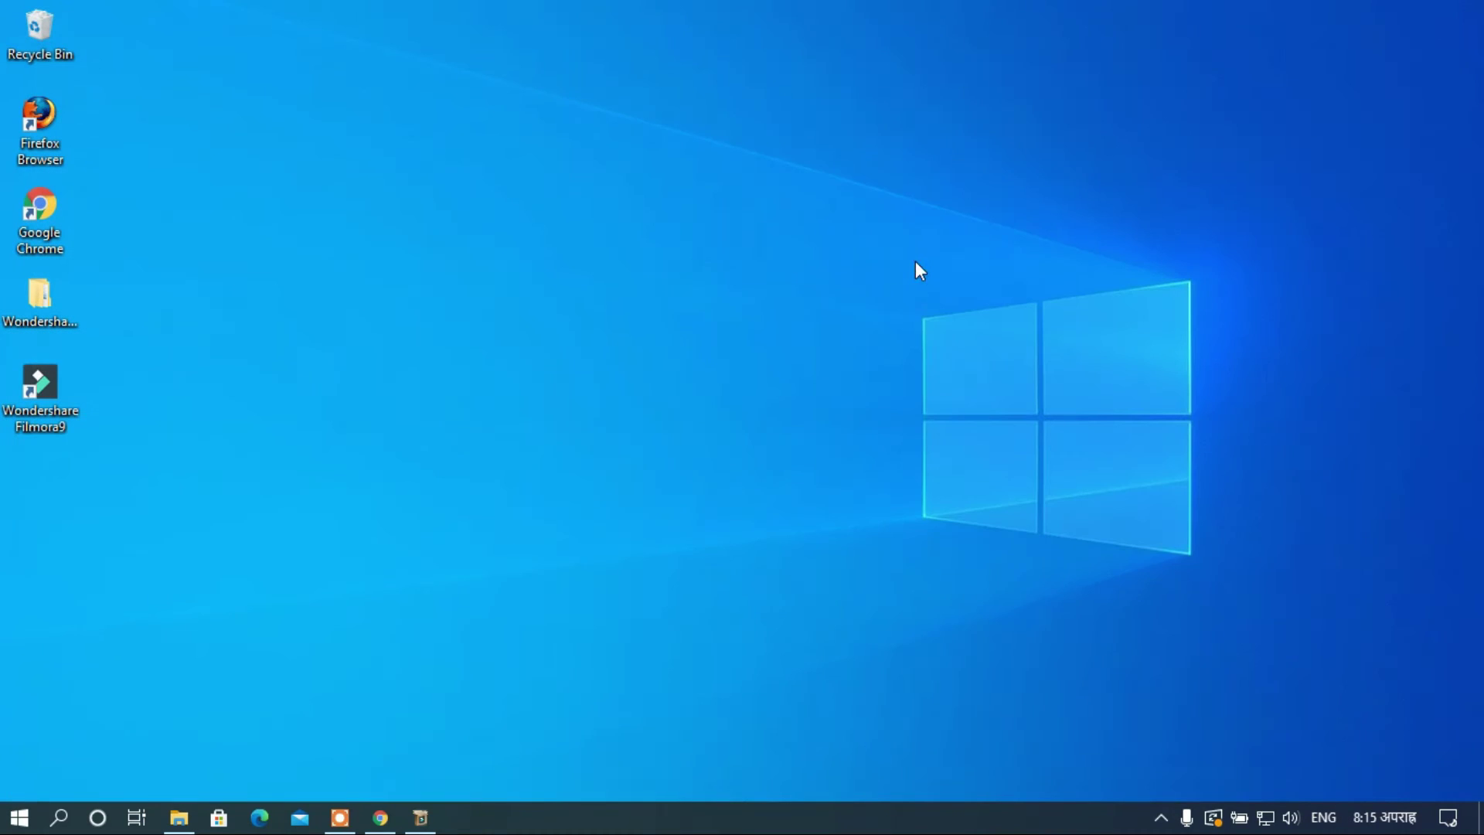
# Restore the Wondershare Filmora9 installer window and try to close it without launching the program.
pyautogui.click(428, 818)
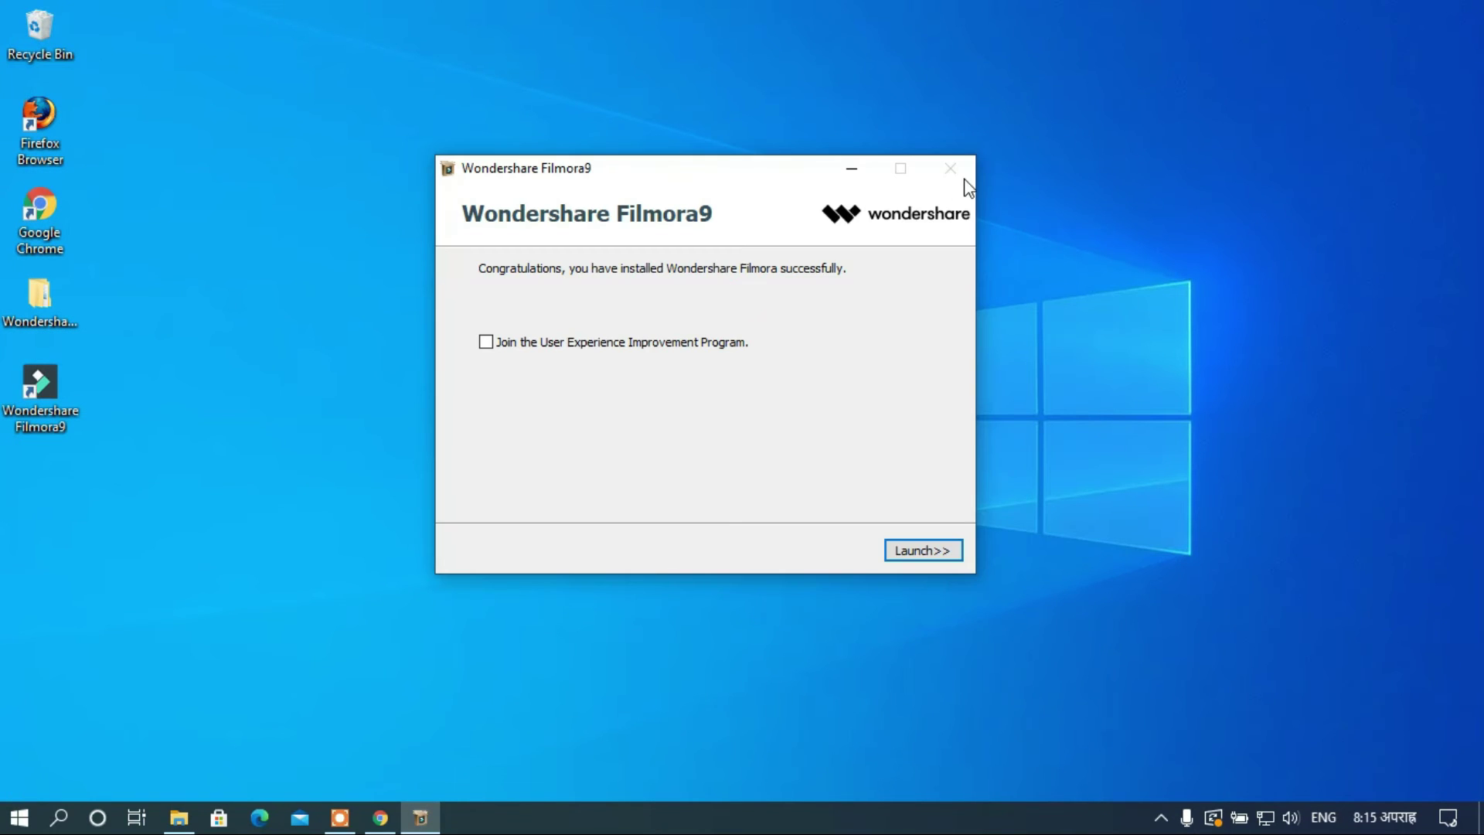
pyautogui.click(424, 818)
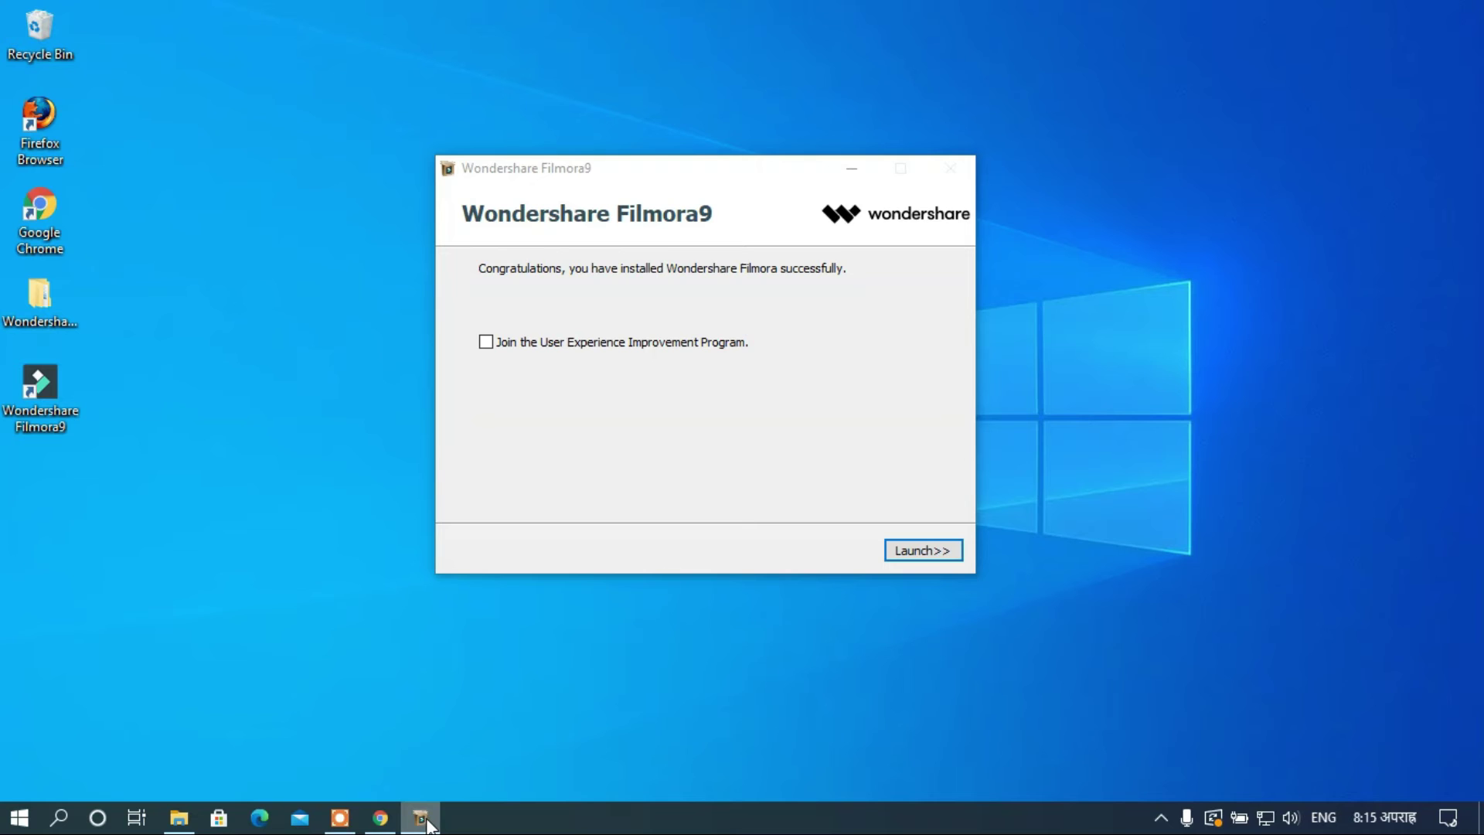
pyautogui.rightClick(427, 821)
pyautogui.click(422, 785)
pyautogui.click(749, 193)
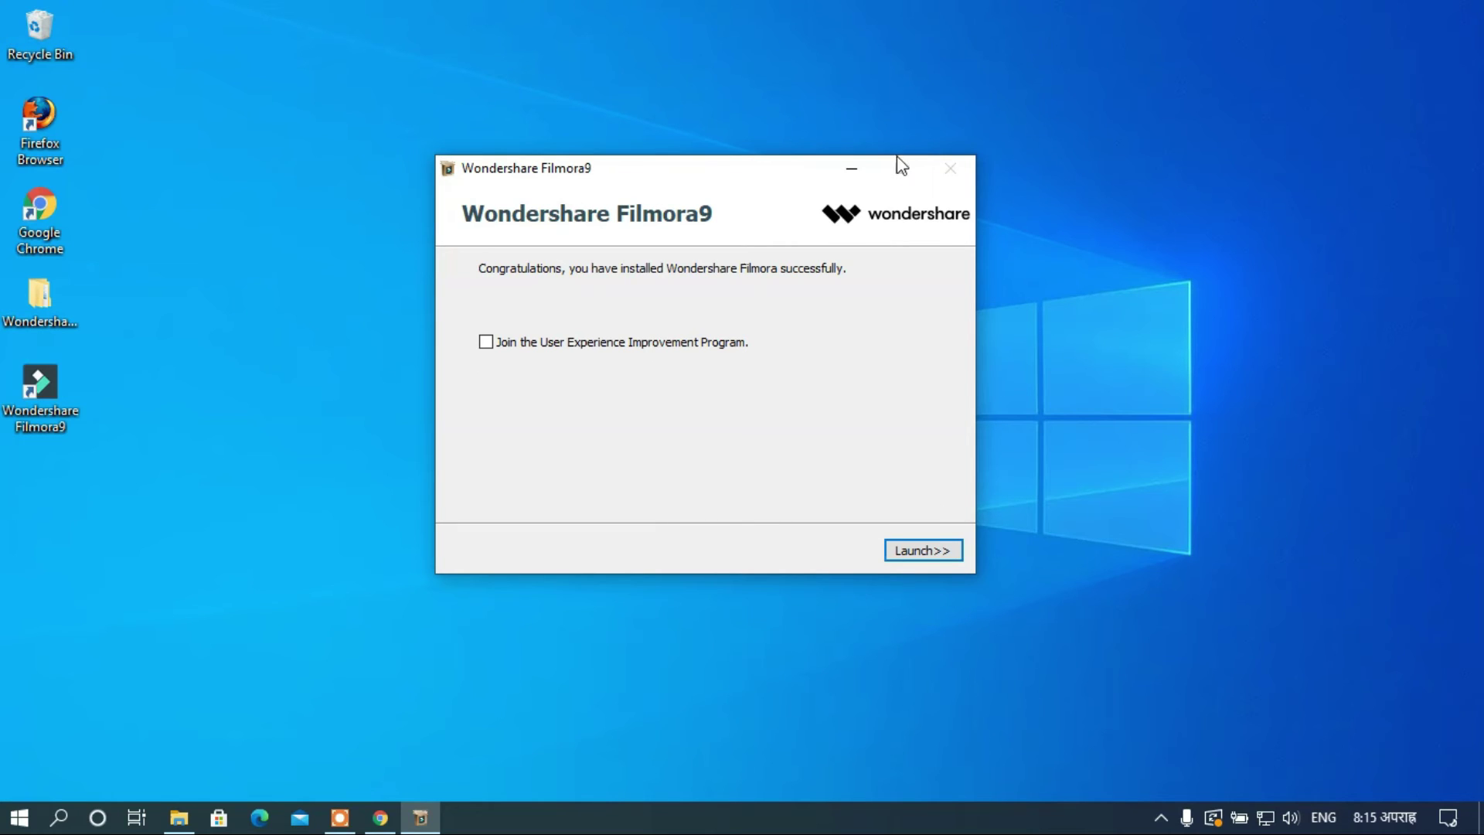
pyautogui.rightClick(420, 818)
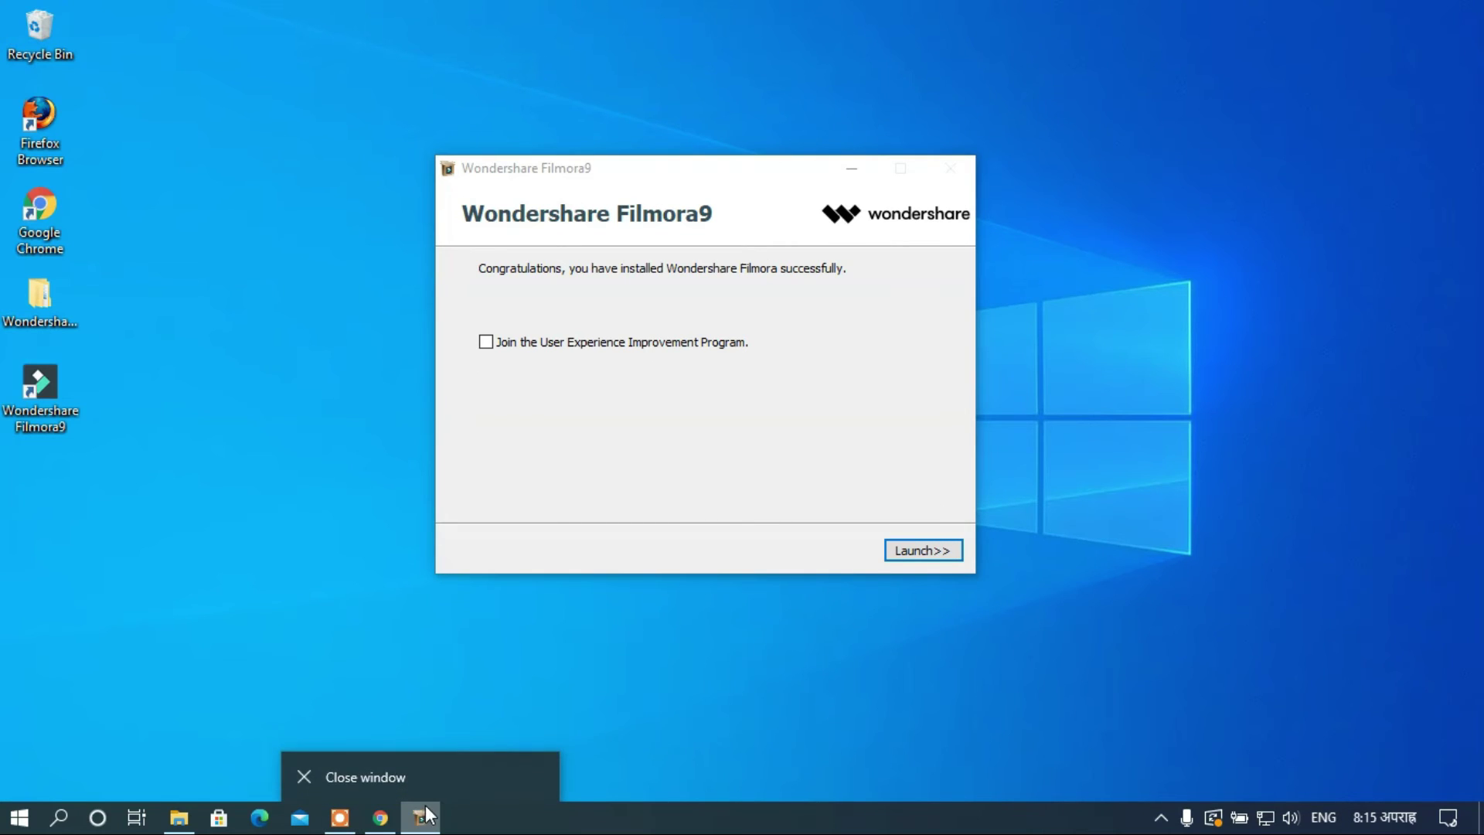
pyautogui.click(406, 776)
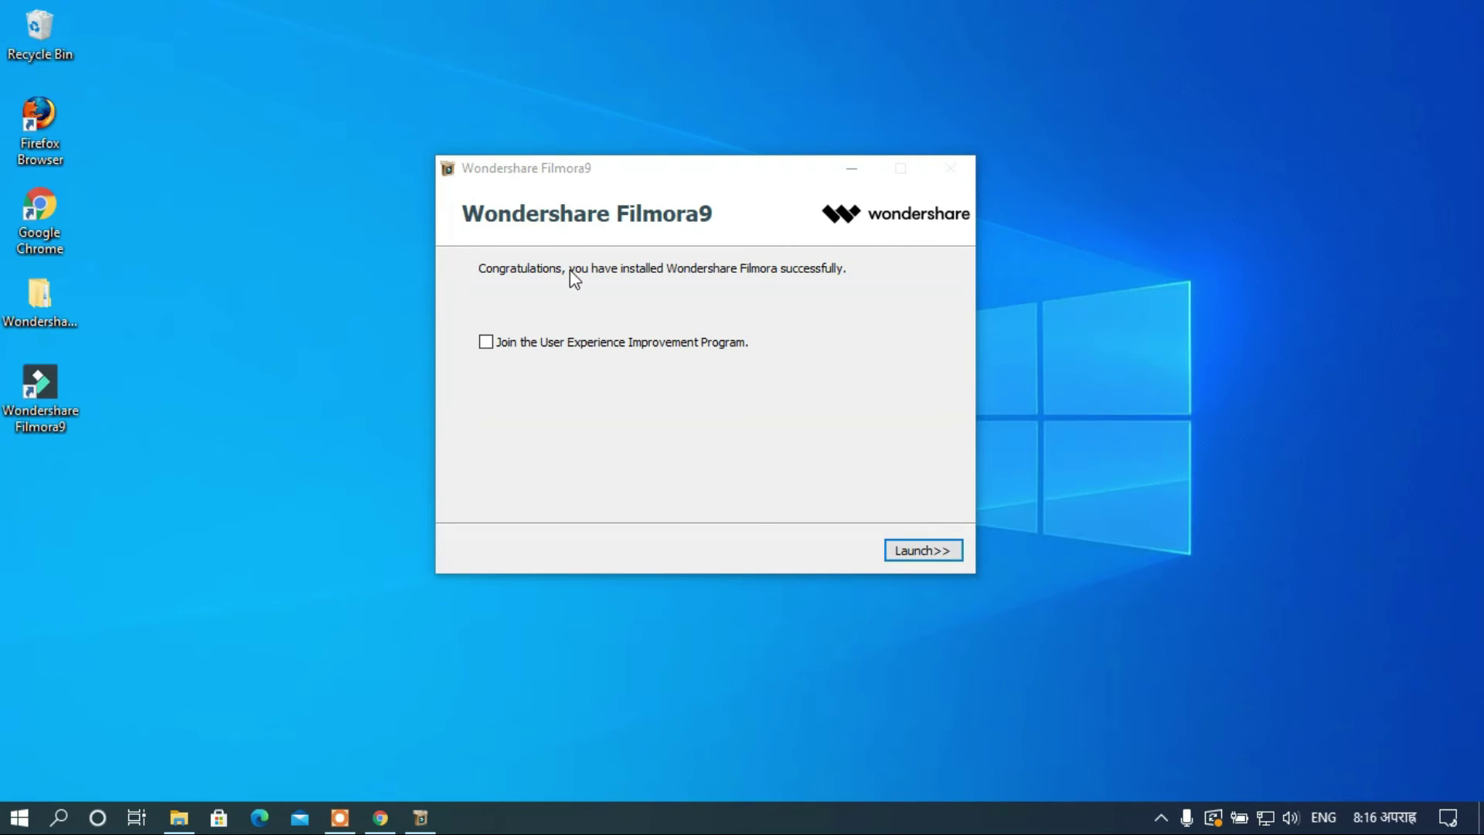
pyautogui.click(739, 195)
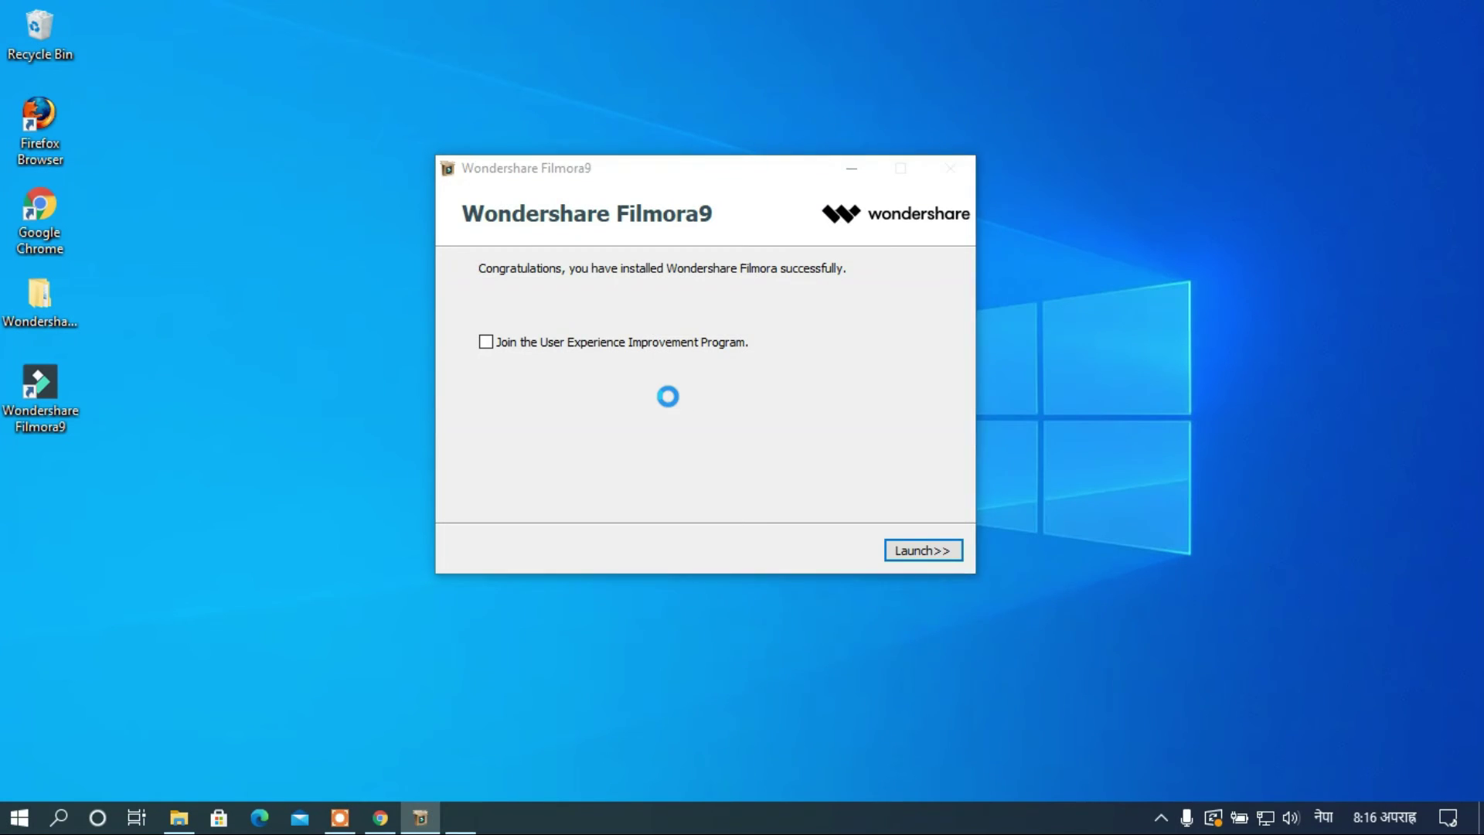
# End the Setup/Uninstall (32 bit) process in Task Manager, then close Task Manager.
pyautogui.hotkey('ctrl', 'shift', 'Escape')
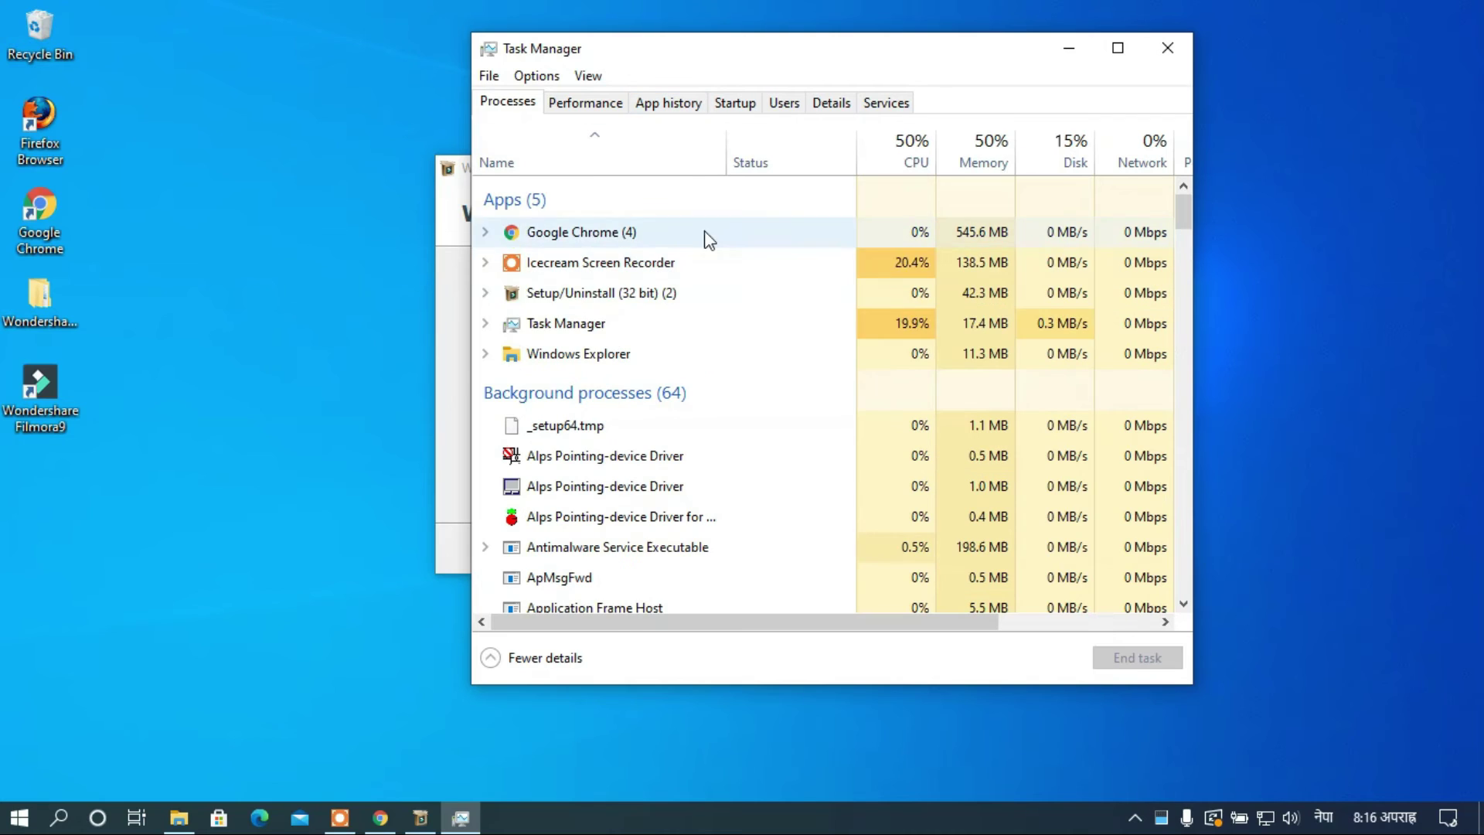
pyautogui.click(607, 295)
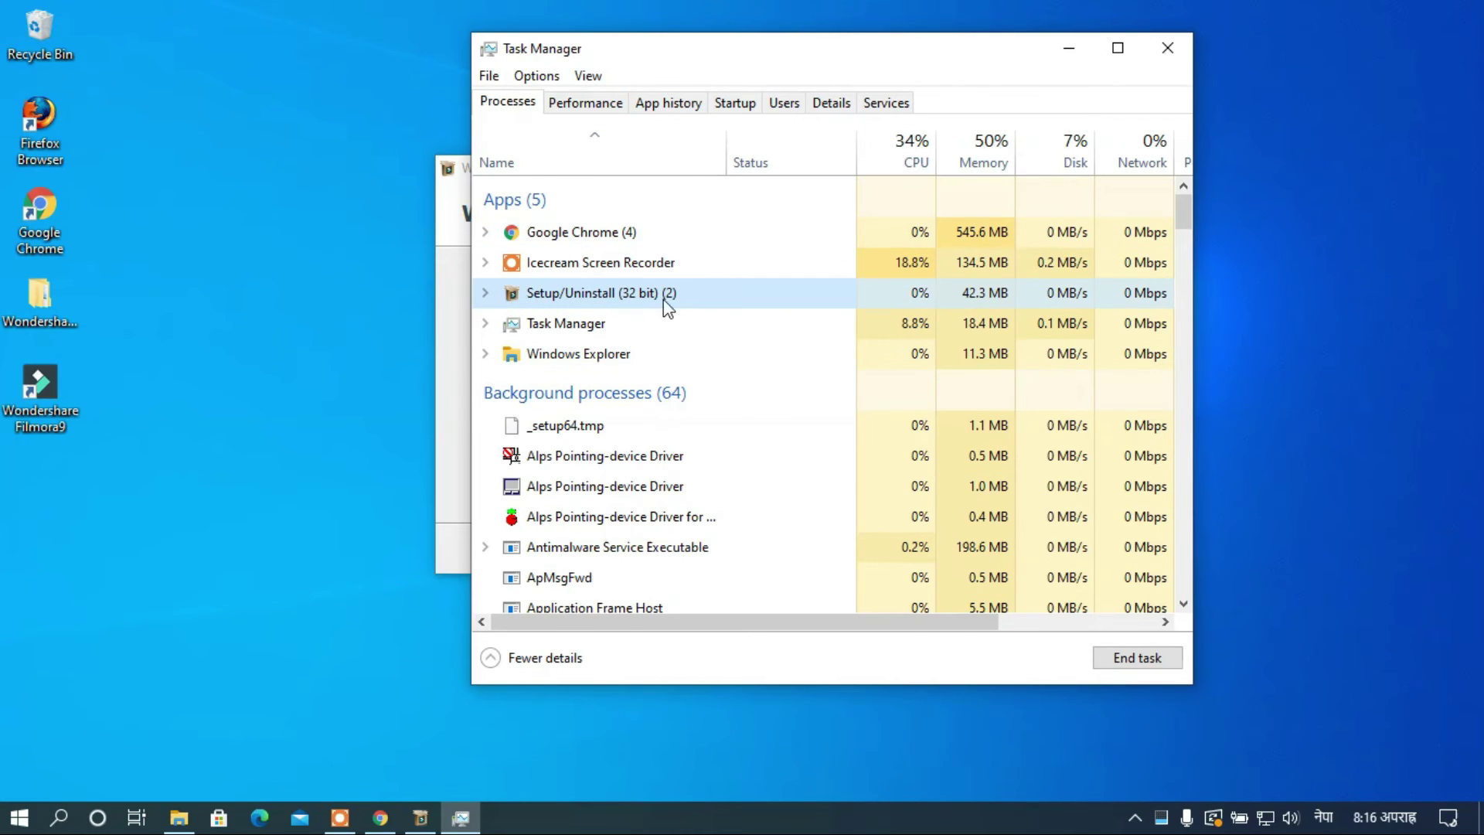
pyautogui.click(1127, 662)
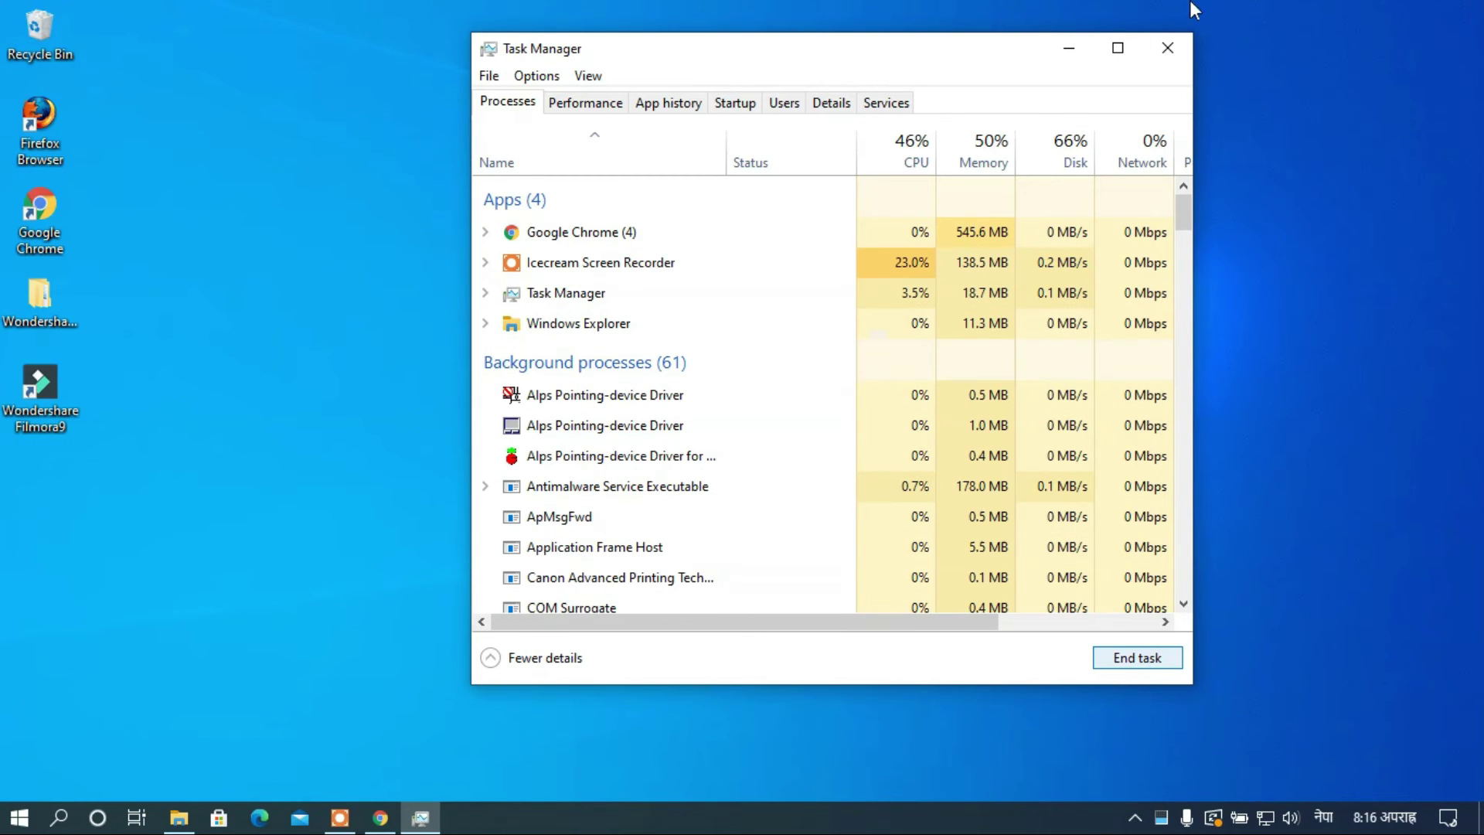
pyautogui.click(1161, 51)
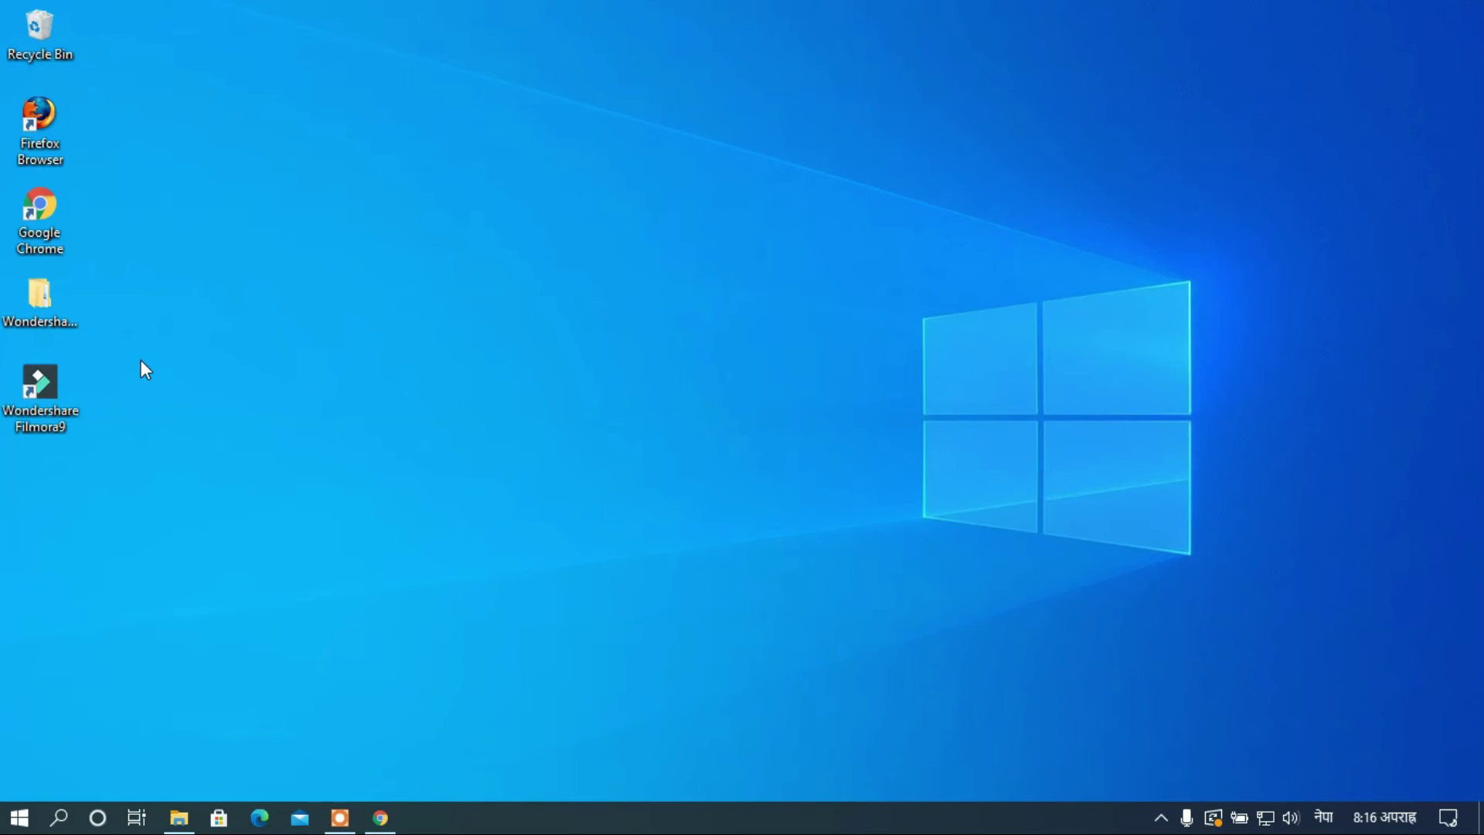
pyautogui.rightClick(281, 148)
pyautogui.click(323, 212)
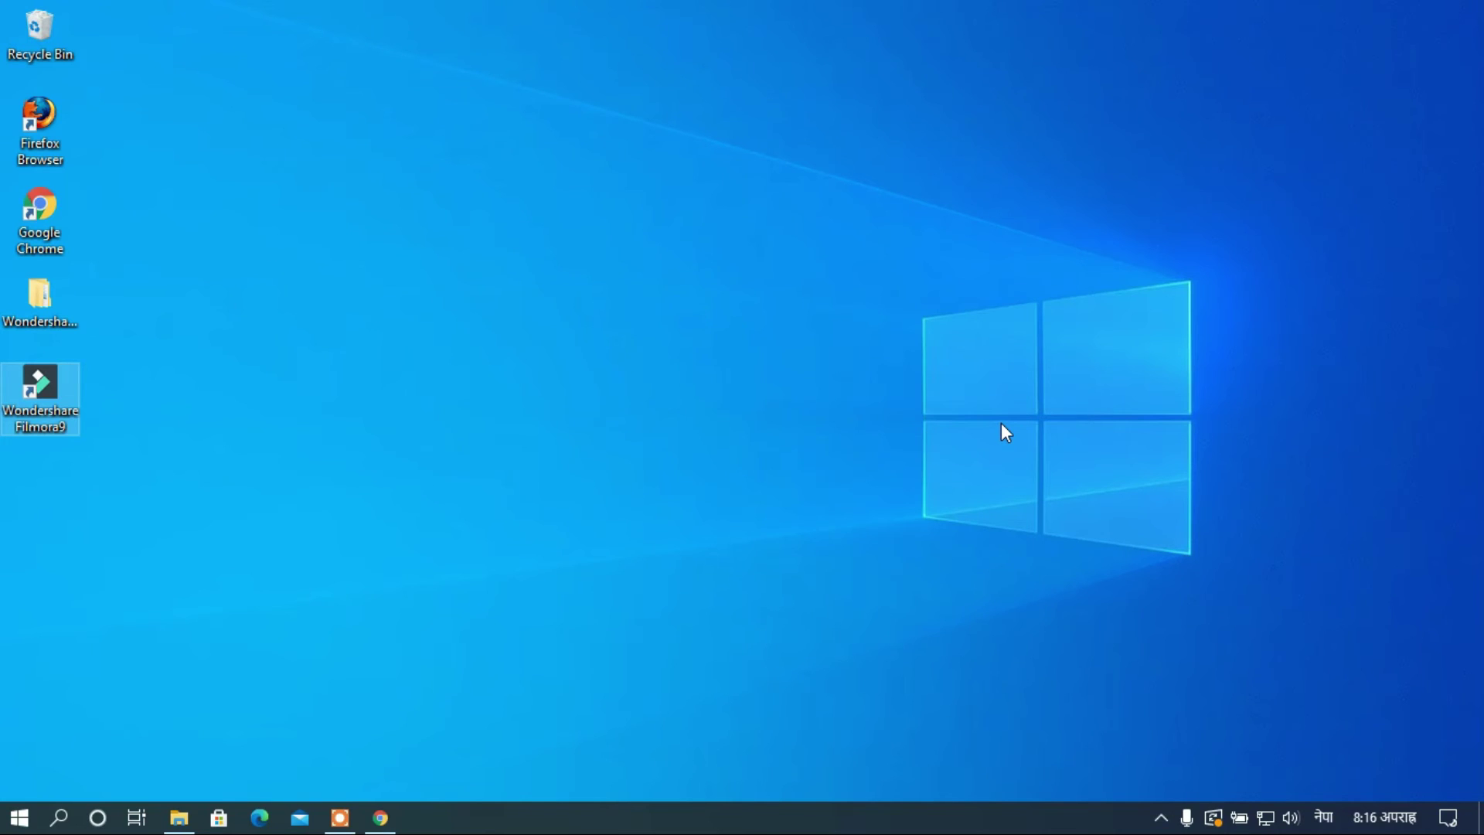
pyautogui.rightClick(373, 142)
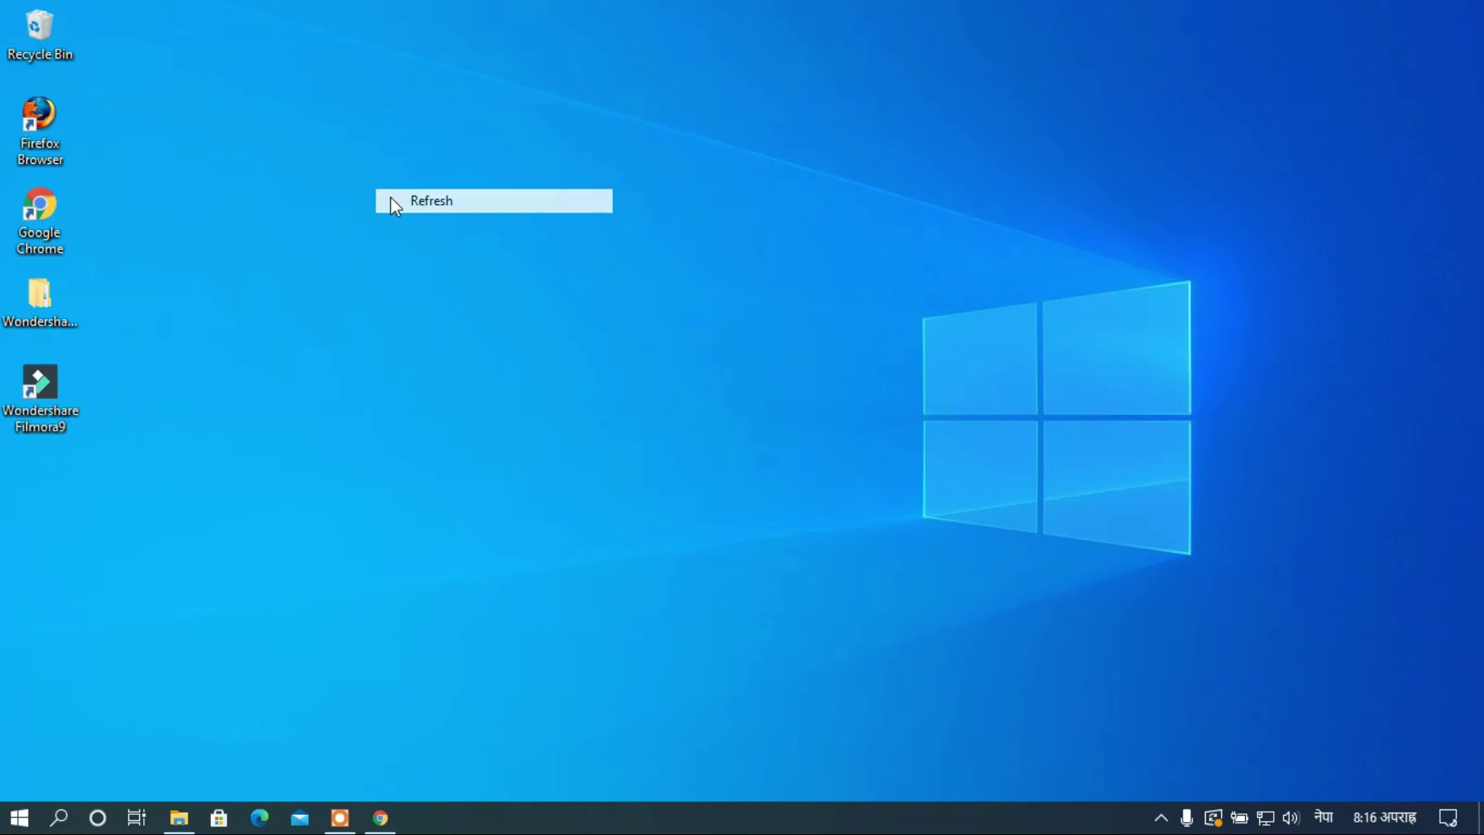
pyautogui.click(479, 255)
pyautogui.rightClick(1294, 108)
pyautogui.click(1307, 168)
pyautogui.rightClick(1277, 82)
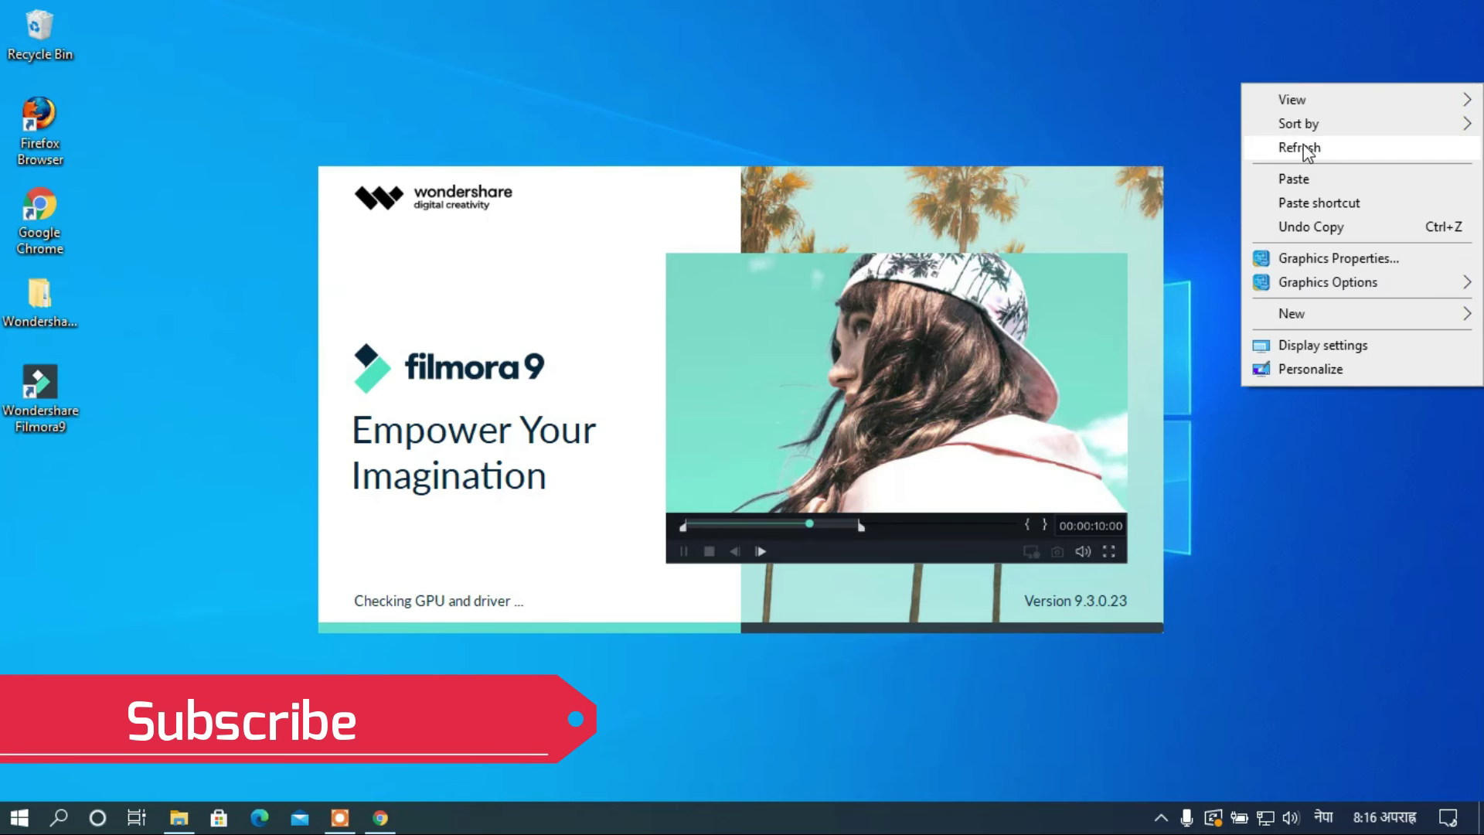
pyautogui.click(1303, 147)
pyautogui.rightClick(1252, 60)
pyautogui.click(1267, 124)
pyautogui.rightClick(1274, 86)
pyautogui.click(1291, 152)
pyautogui.rightClick(1257, 81)
pyautogui.click(1275, 143)
pyautogui.rightClick(1268, 77)
pyautogui.click(1287, 147)
pyautogui.rightClick(1248, 65)
pyautogui.click(1275, 126)
pyautogui.rightClick(1264, 105)
pyautogui.click(1299, 171)
pyautogui.rightClick(1259, 110)
pyautogui.click(1307, 171)
pyautogui.rightClick(1240, 65)
pyautogui.click(1291, 128)
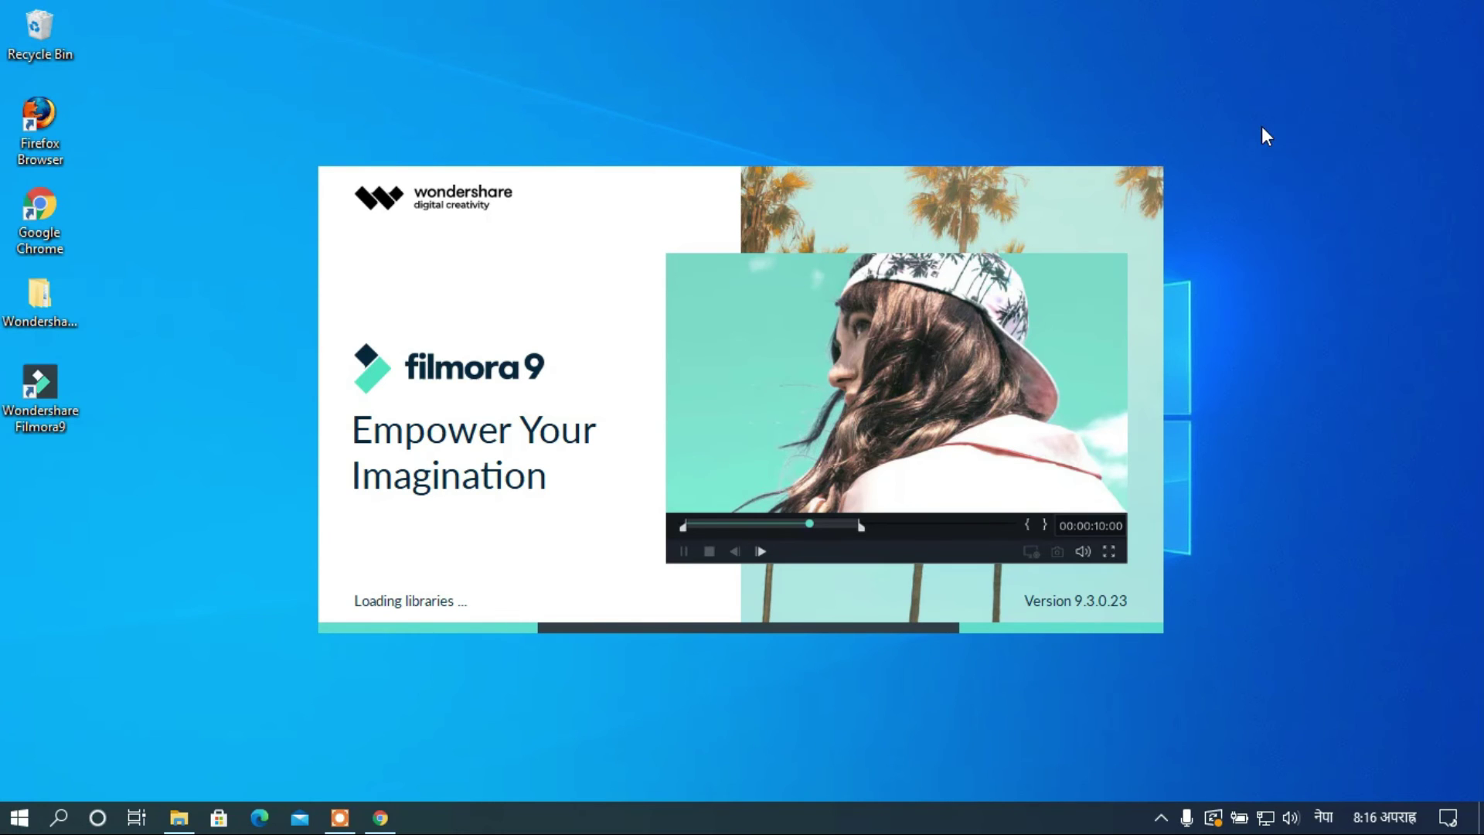
# Open the Crack folder inside the Filmora folder on the desktop and copy PYG64.dll and winmm.dll again.
pyautogui.doubleClick(71, 303)
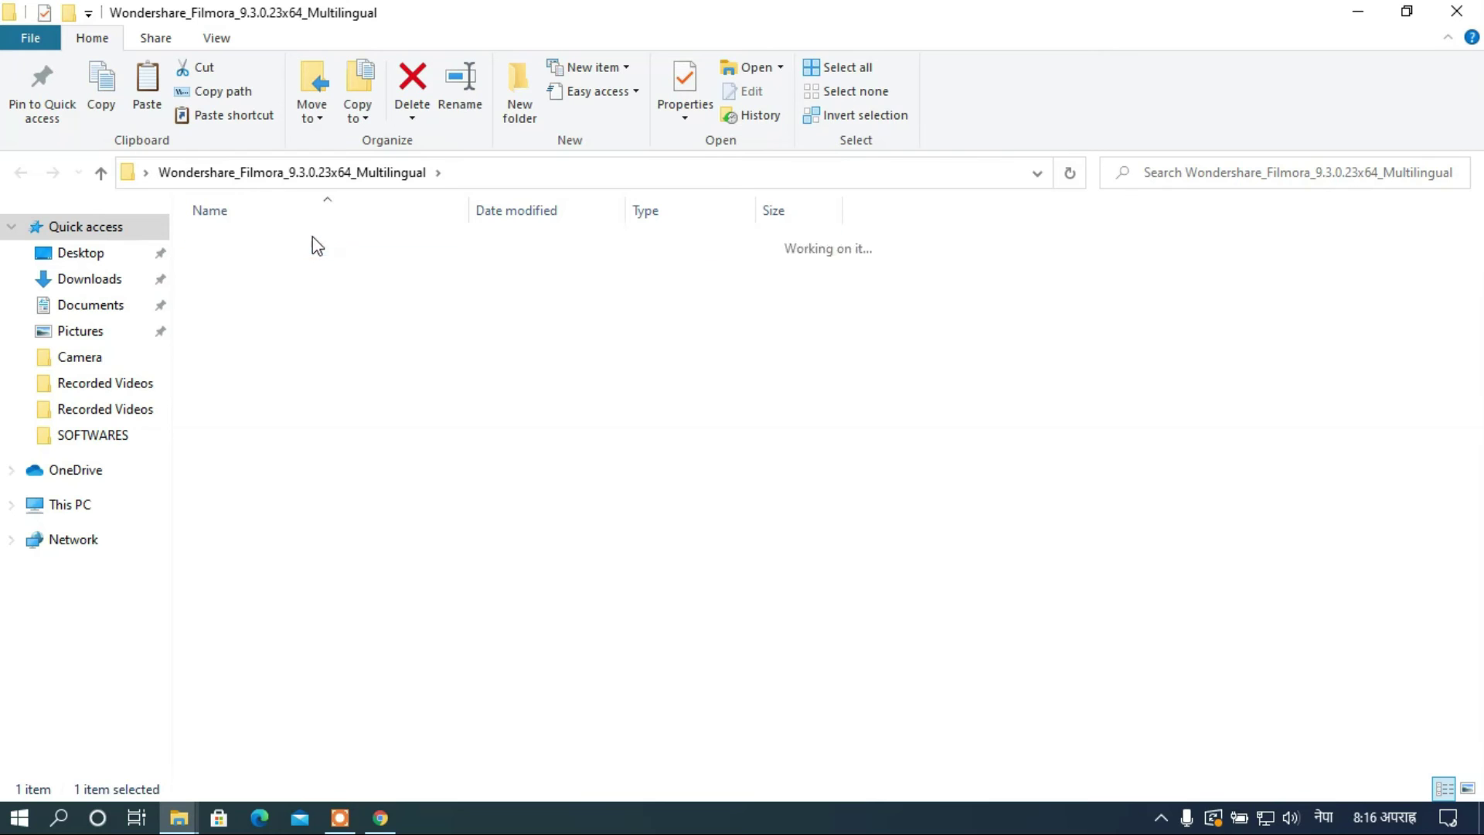
pyautogui.doubleClick(315, 242)
pyautogui.doubleClick(301, 265)
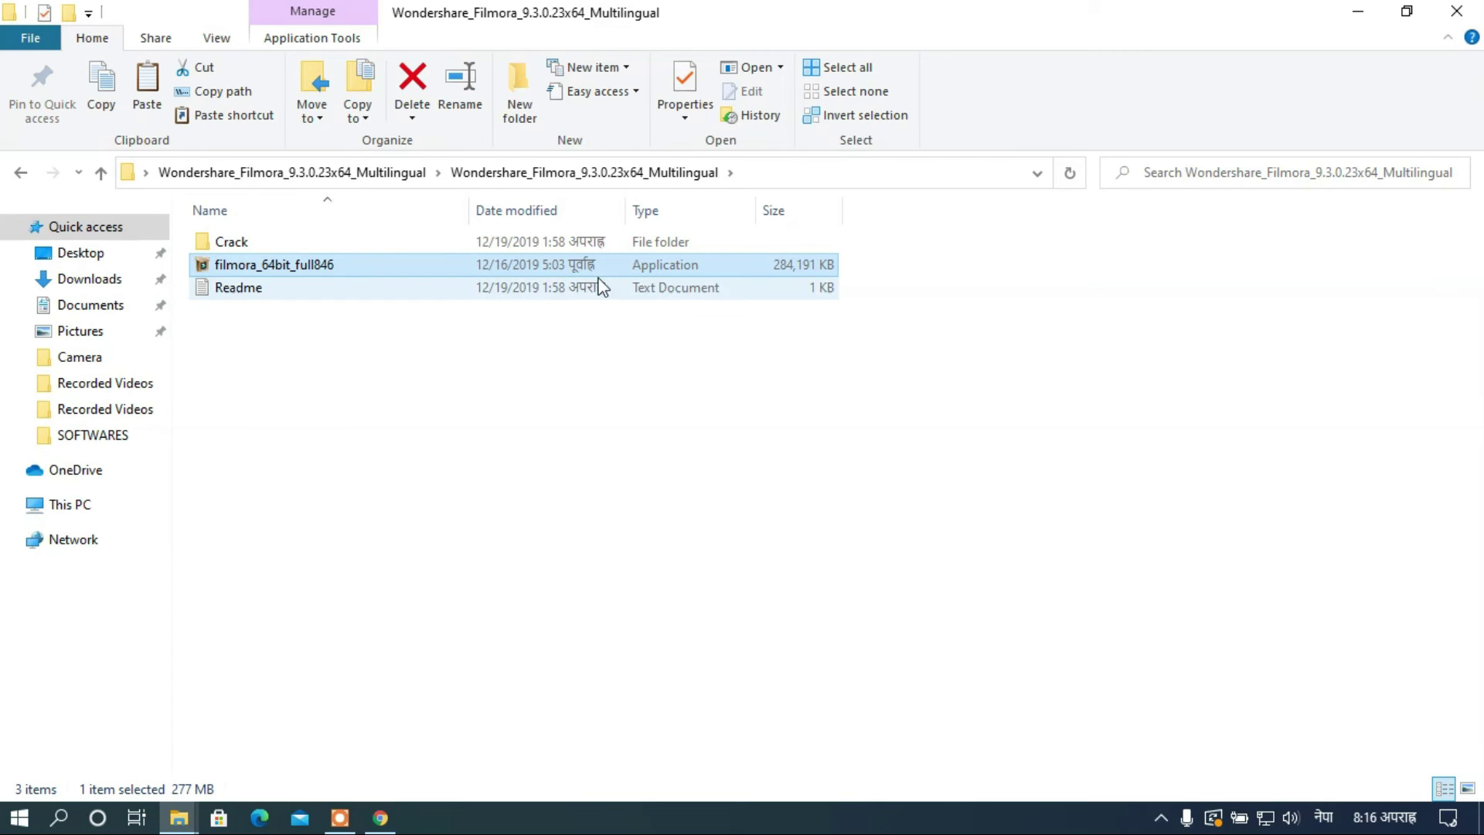
pyautogui.doubleClick(275, 241)
pyautogui.moveTo(447, 344); pyautogui.dragTo(308, 235)
pyautogui.rightClick(307, 237)
pyautogui.click(375, 419)
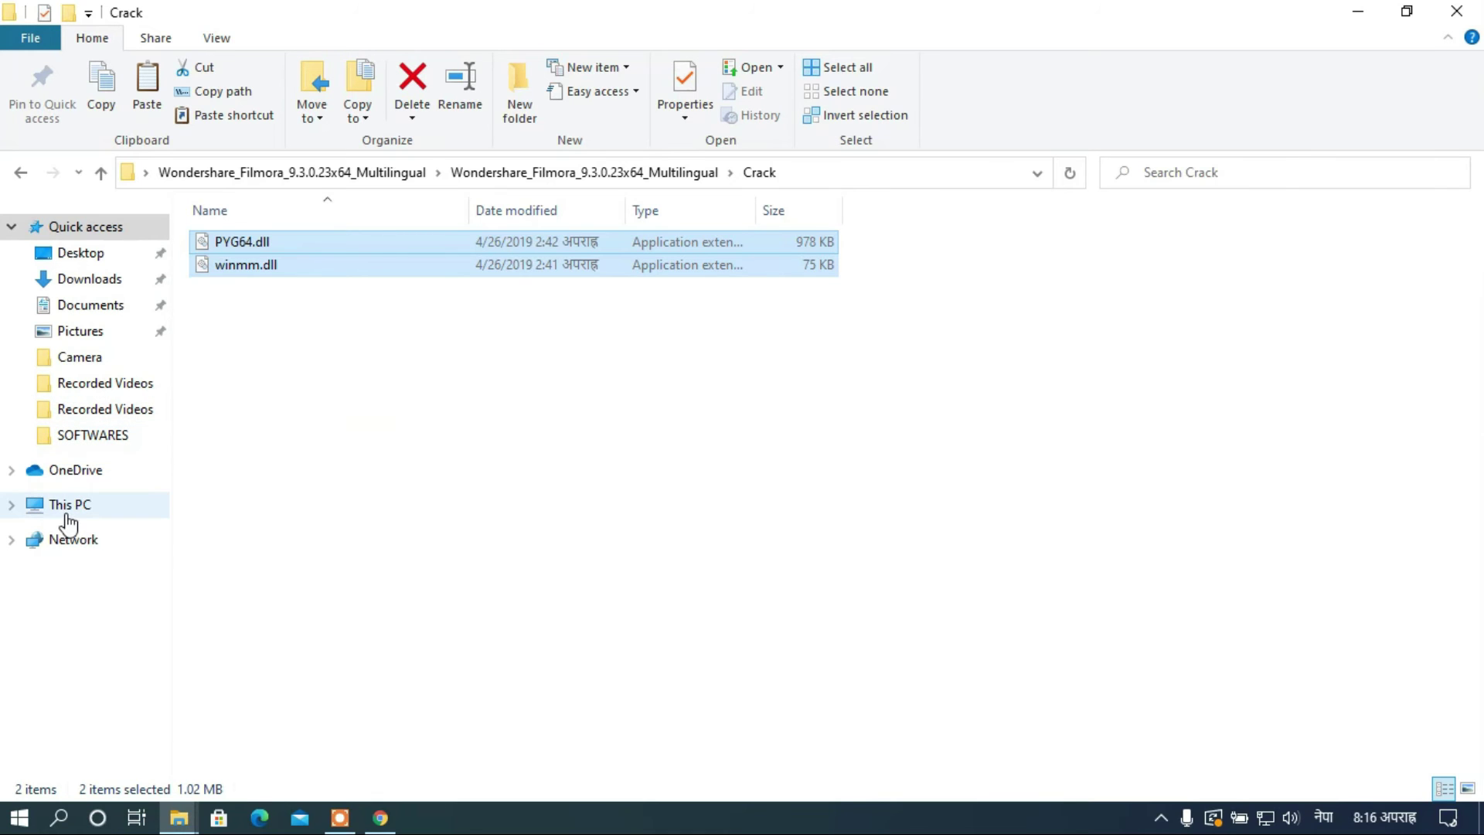
# Go back to the folder C:\Program Files\Wondershare\Filmora9.
pyautogui.click(67, 517)
pyautogui.doubleClick(374, 407)
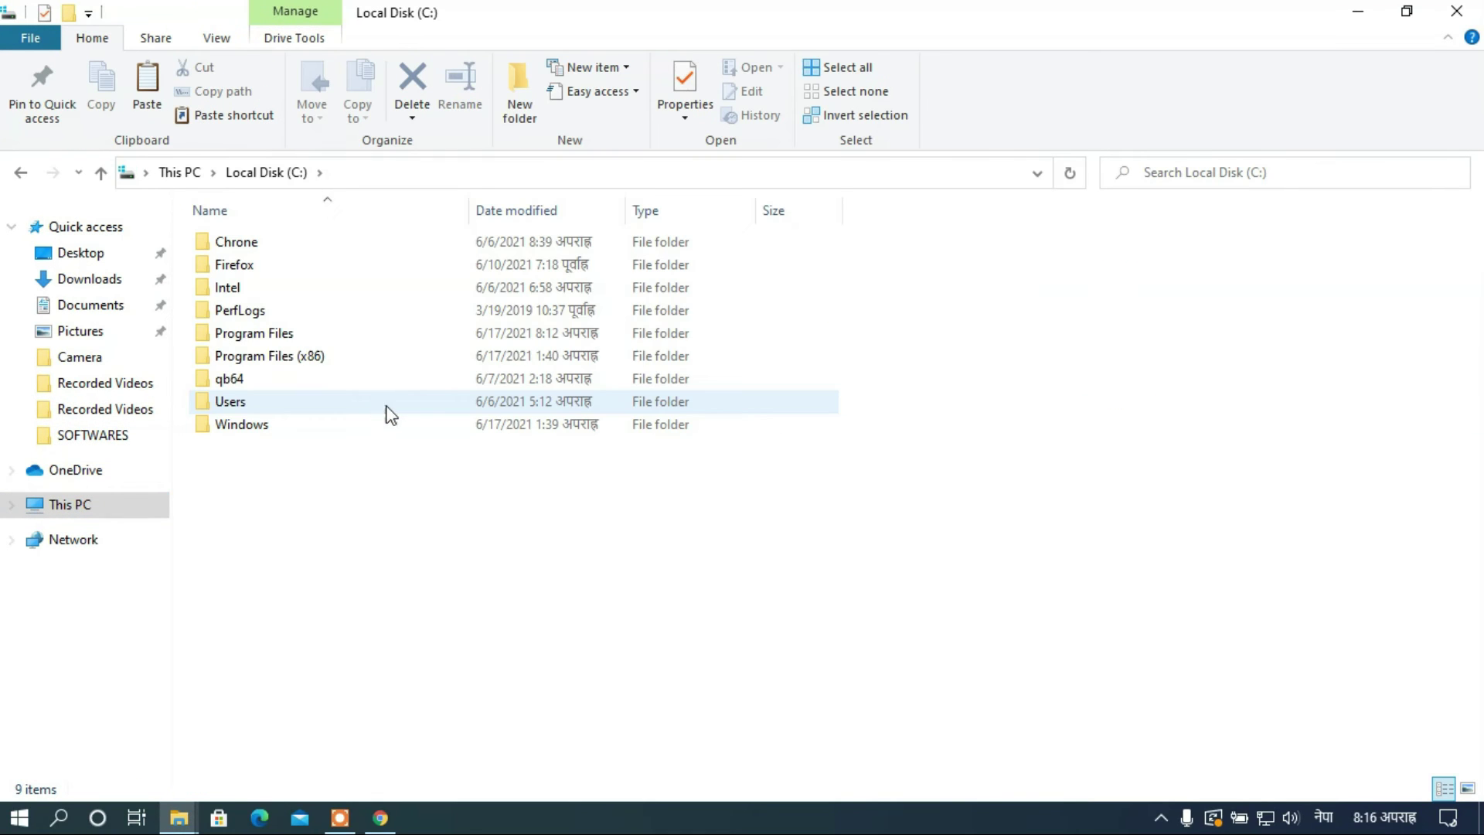
pyautogui.doubleClick(246, 341)
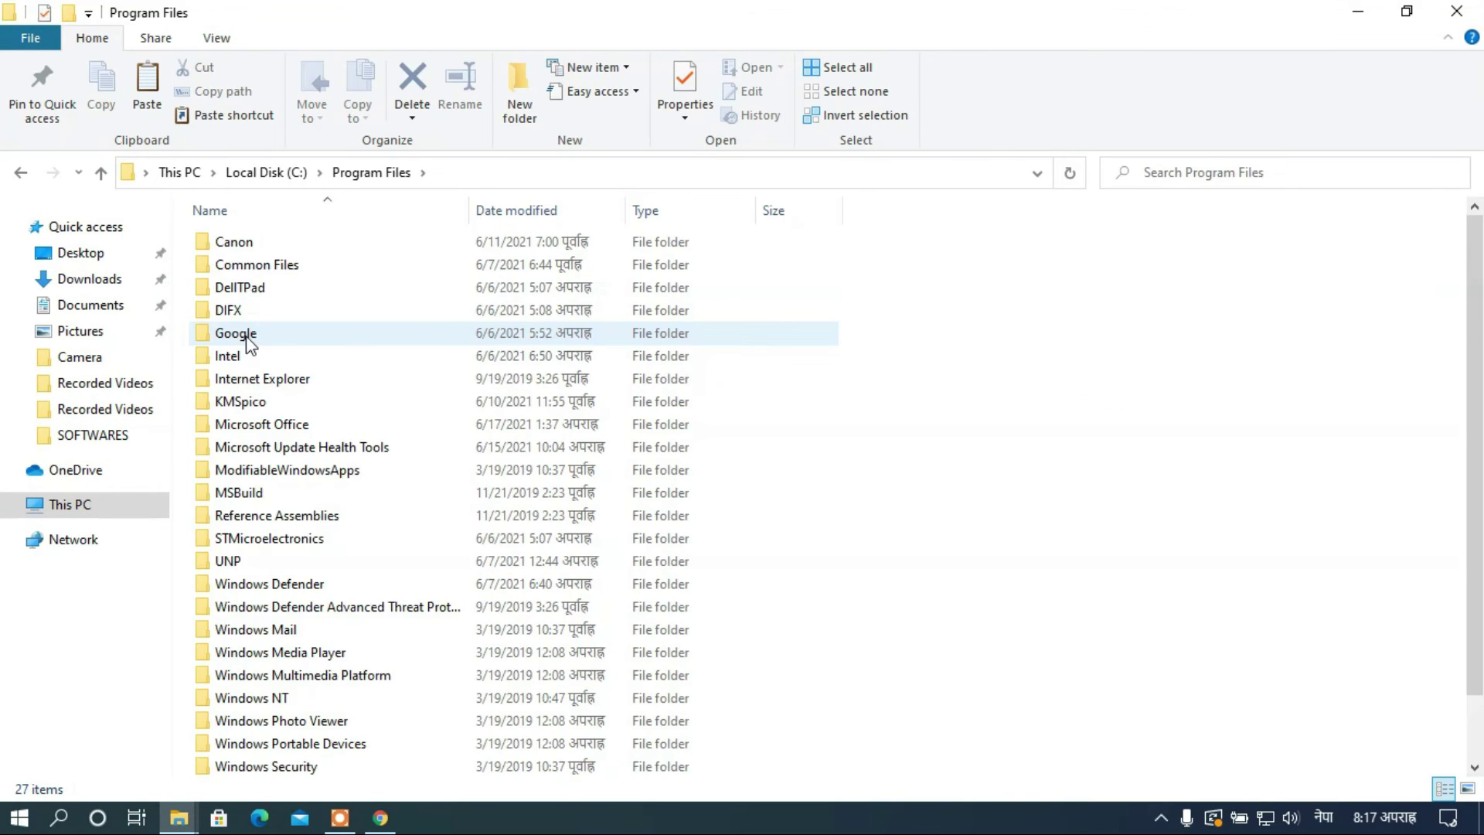
pyautogui.scroll(-1, 294, 619)
pyautogui.doubleClick(259, 765)
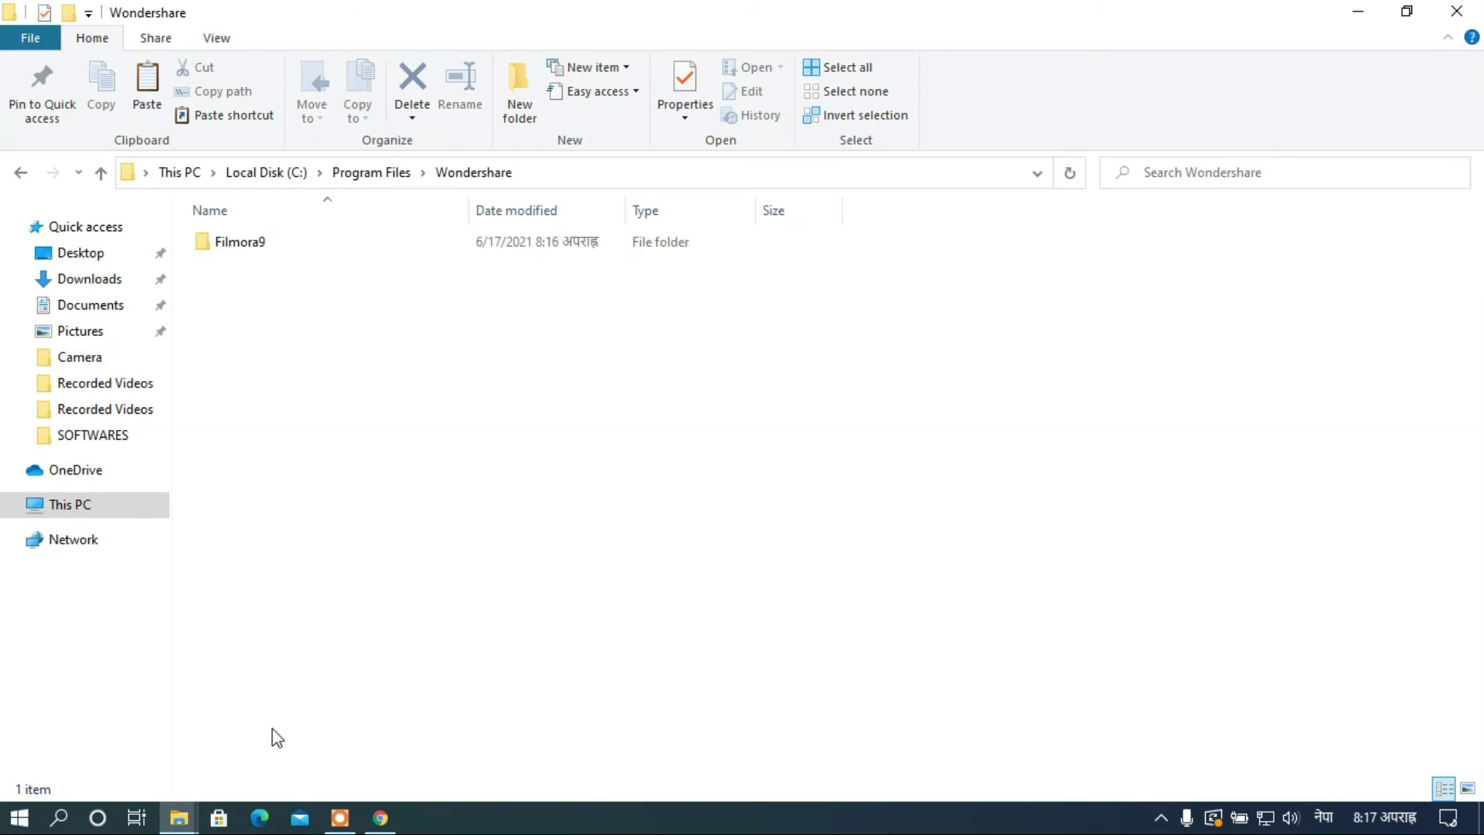
pyautogui.doubleClick(484, 244)
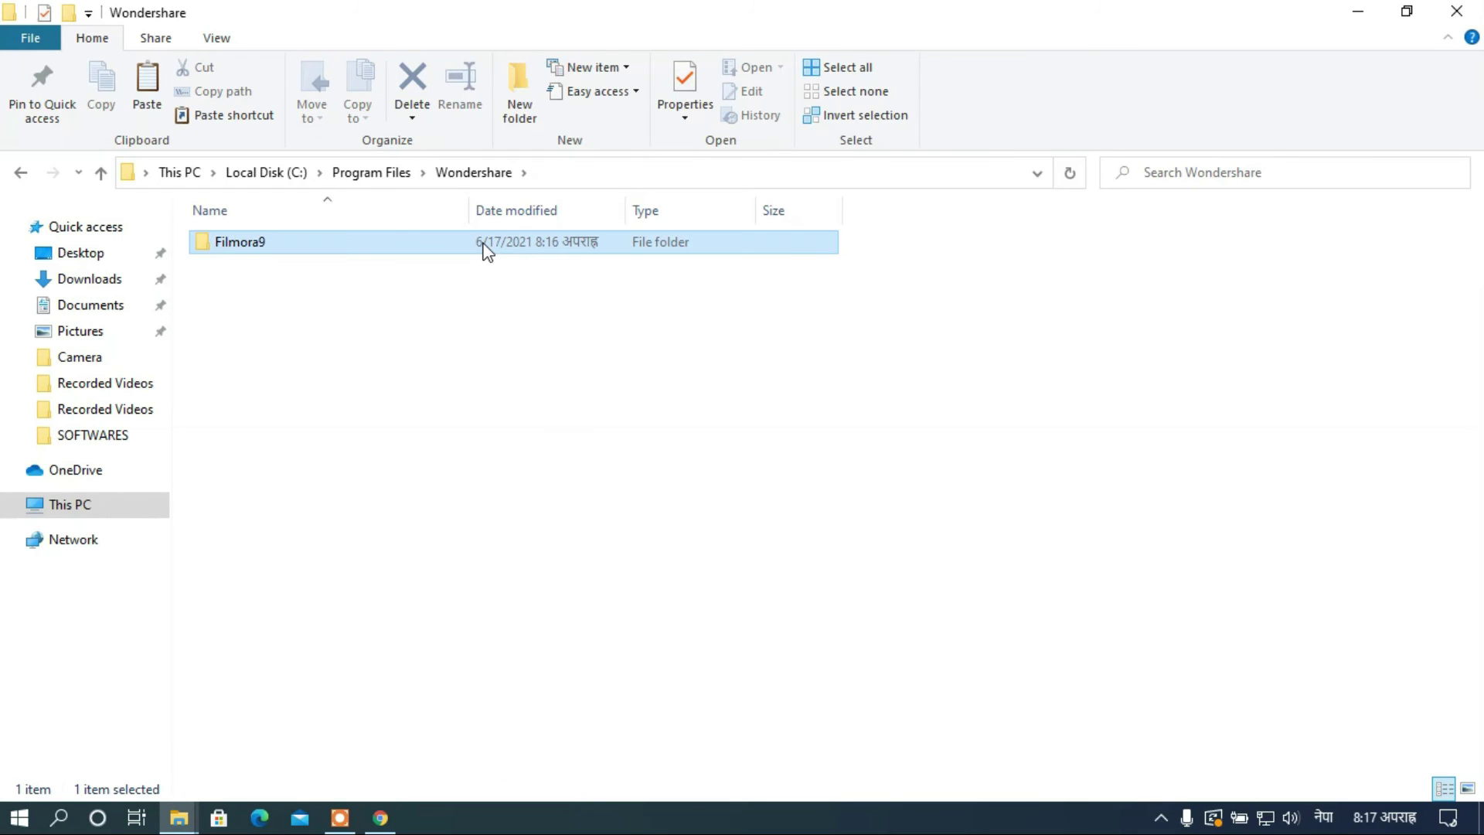
# Try to paste the two copied DLL files into the Filmora9 folder, cancel the file replacement and minimize the folder window.
pyautogui.rightClick(928, 352)
pyautogui.click(974, 492)
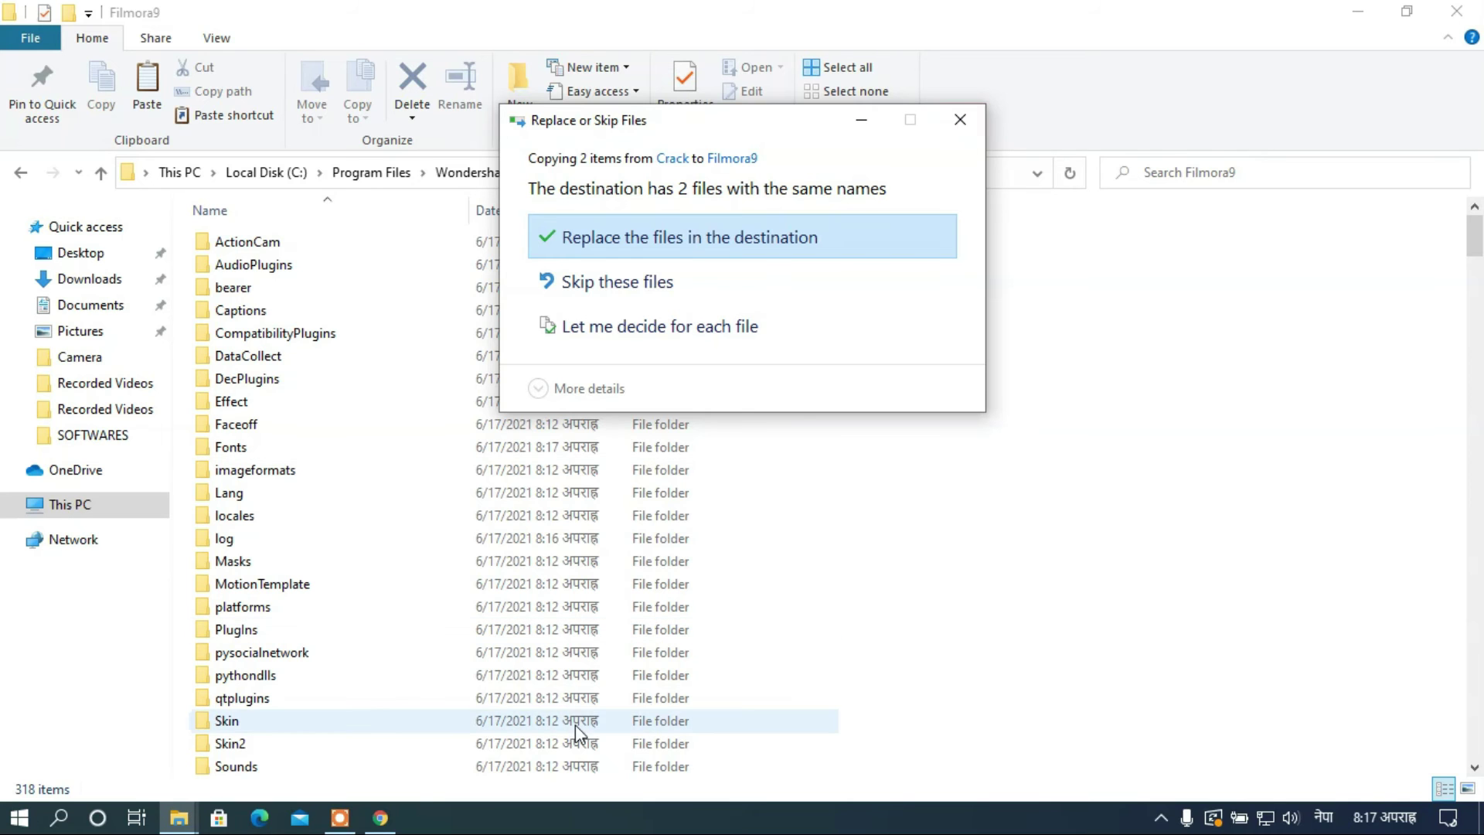
pyautogui.moveTo(393, 823)
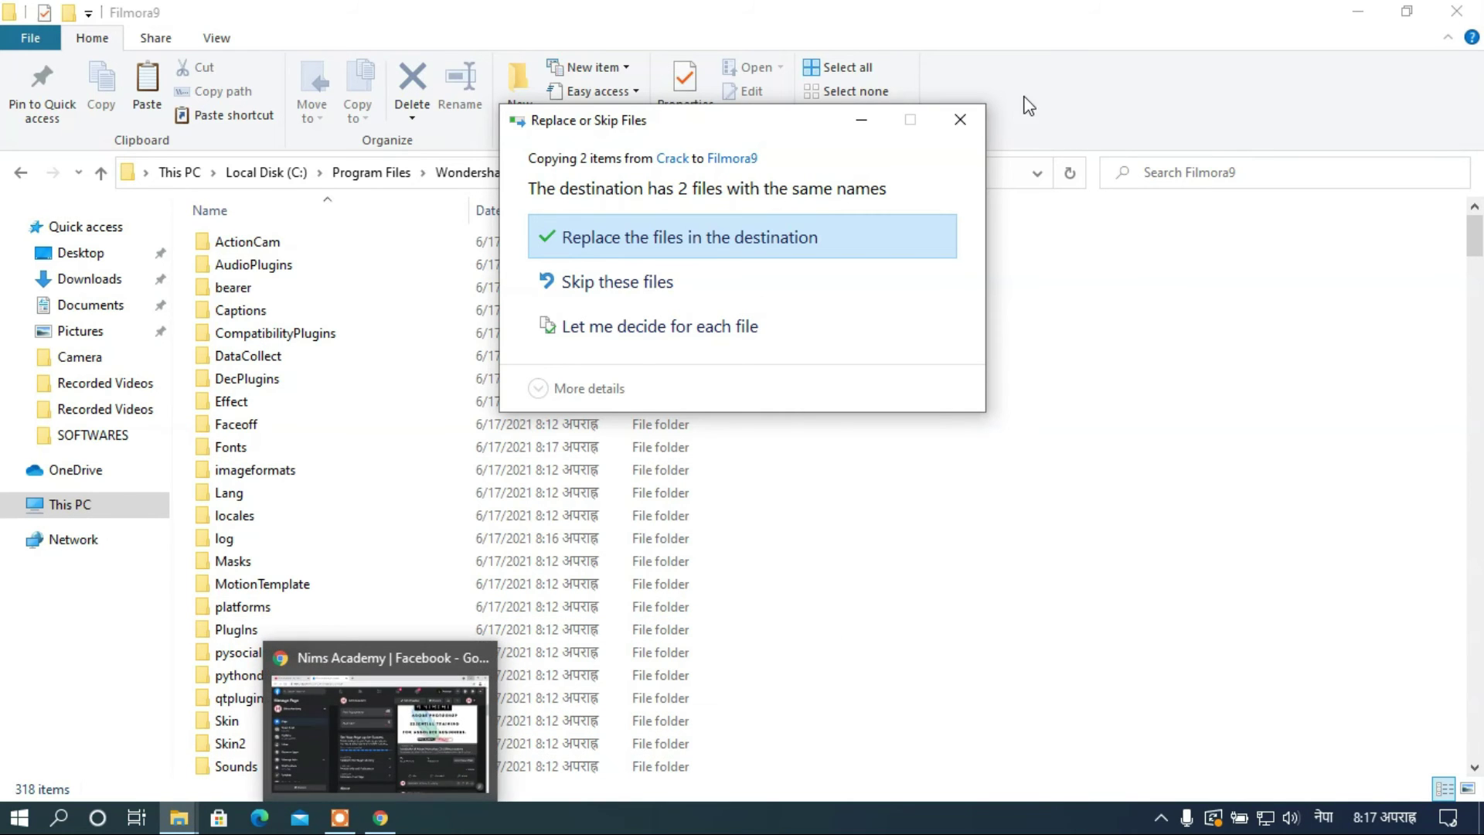
pyautogui.click(961, 117)
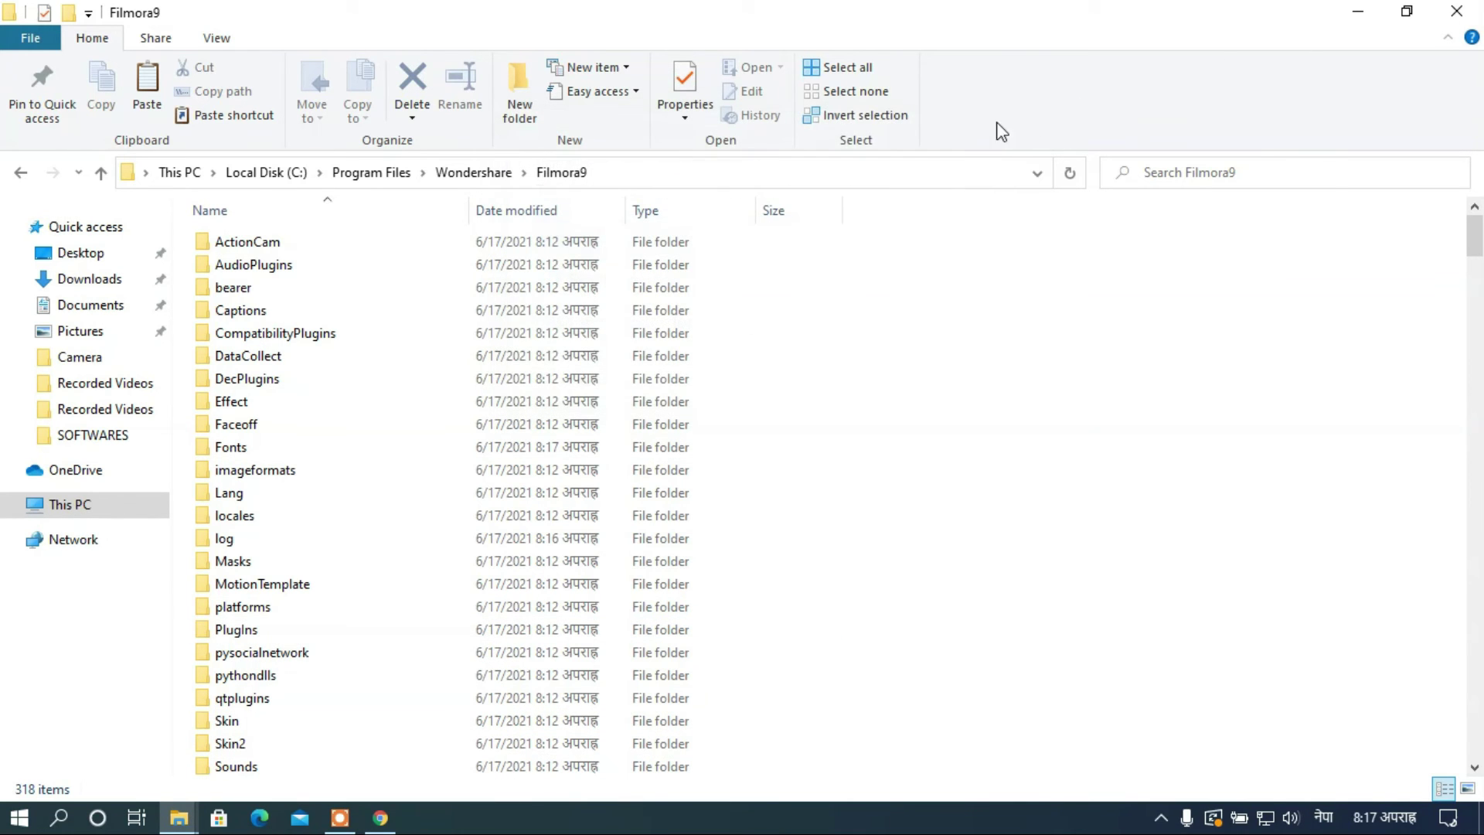
pyautogui.click(1361, 15)
pyautogui.rightClick(1200, 104)
pyautogui.click(1242, 167)
pyautogui.rightClick(1203, 109)
pyautogui.click(1239, 174)
pyautogui.rightClick(1222, 120)
pyautogui.click(1240, 185)
pyautogui.rightClick(1203, 123)
pyautogui.click(1237, 188)
pyautogui.rightClick(1207, 101)
pyautogui.click(1244, 166)
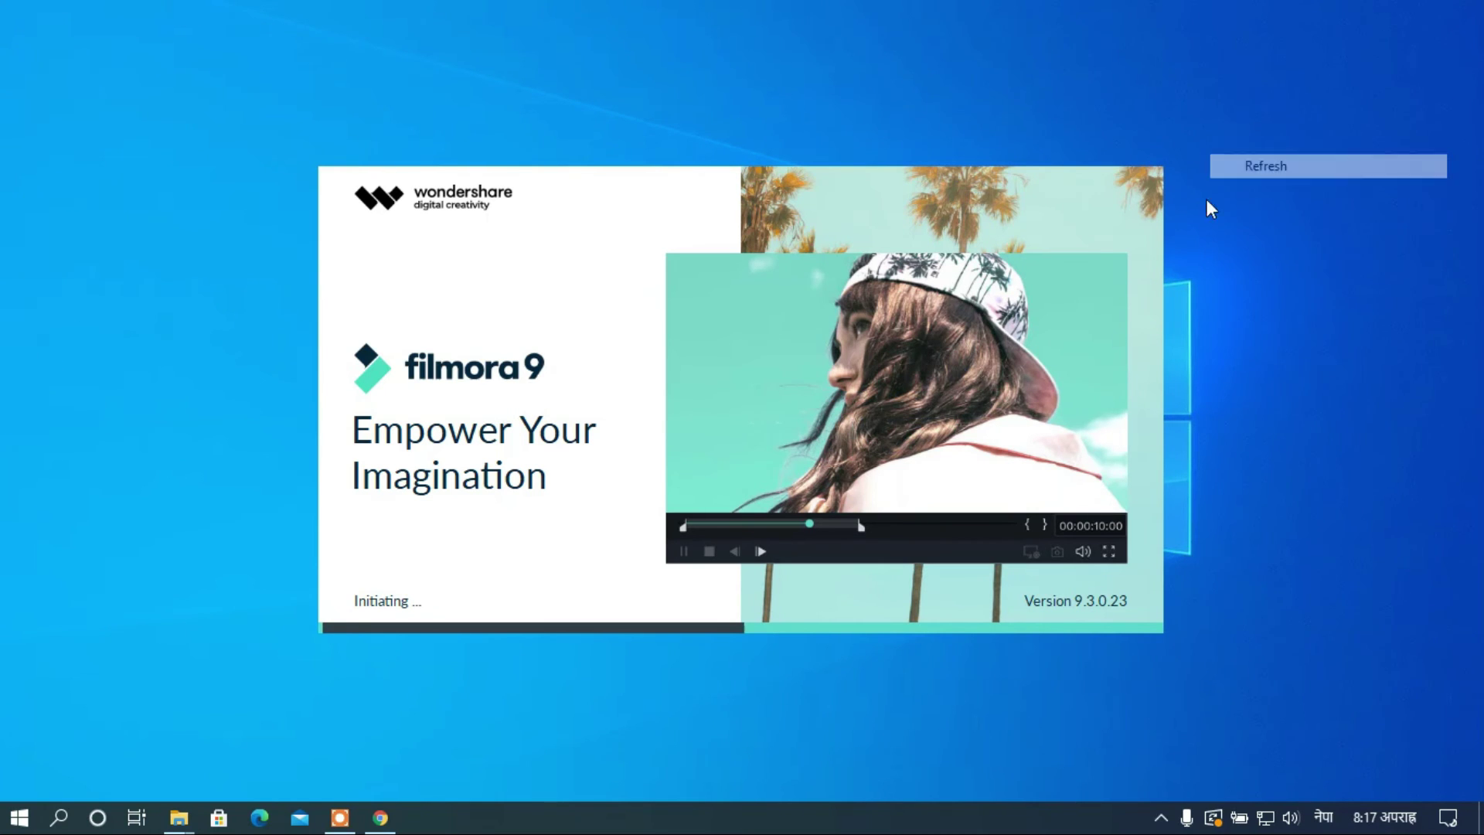
pyautogui.click(341, 817)
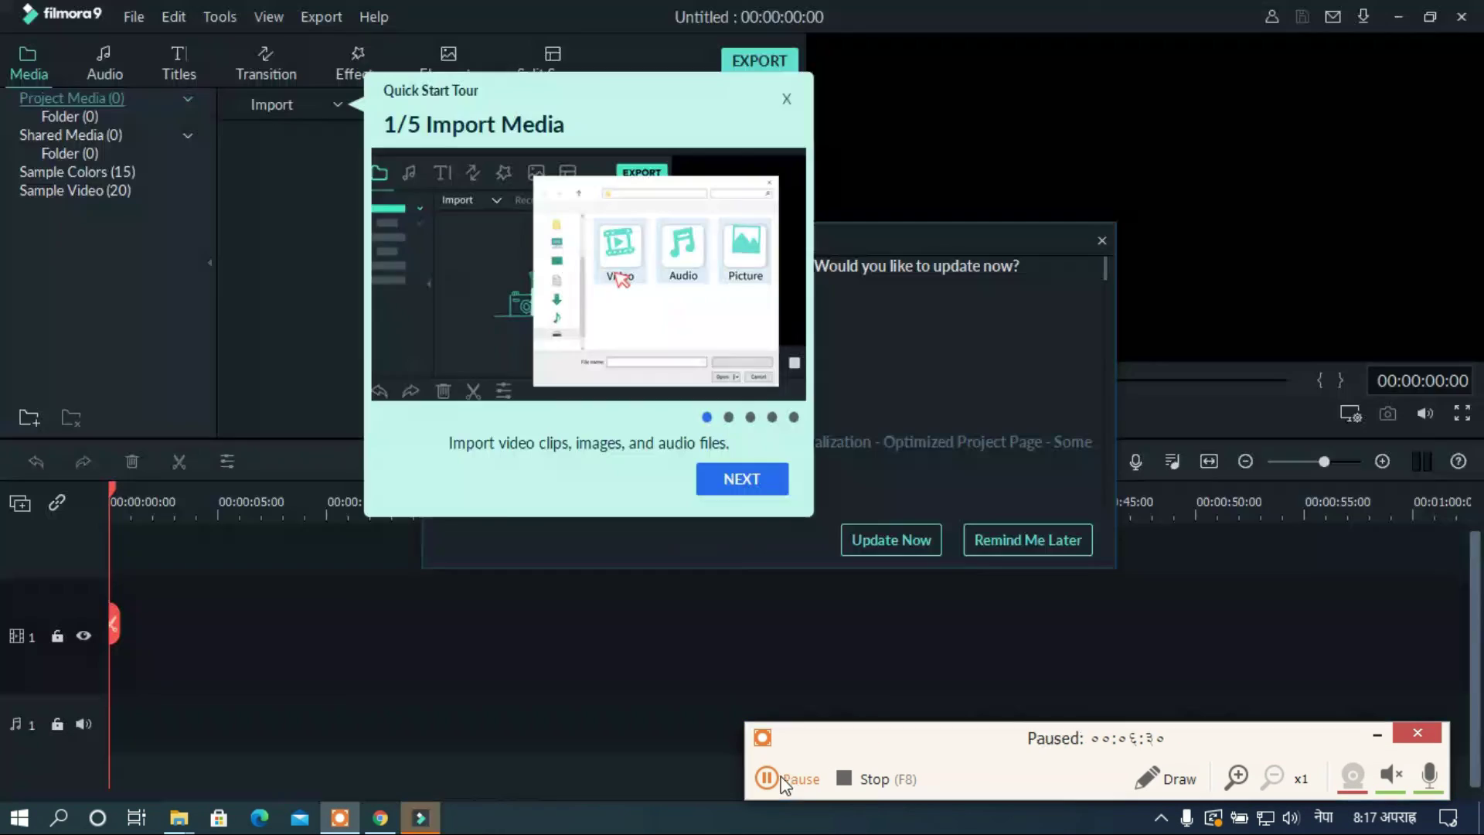
pyautogui.click(769, 779)
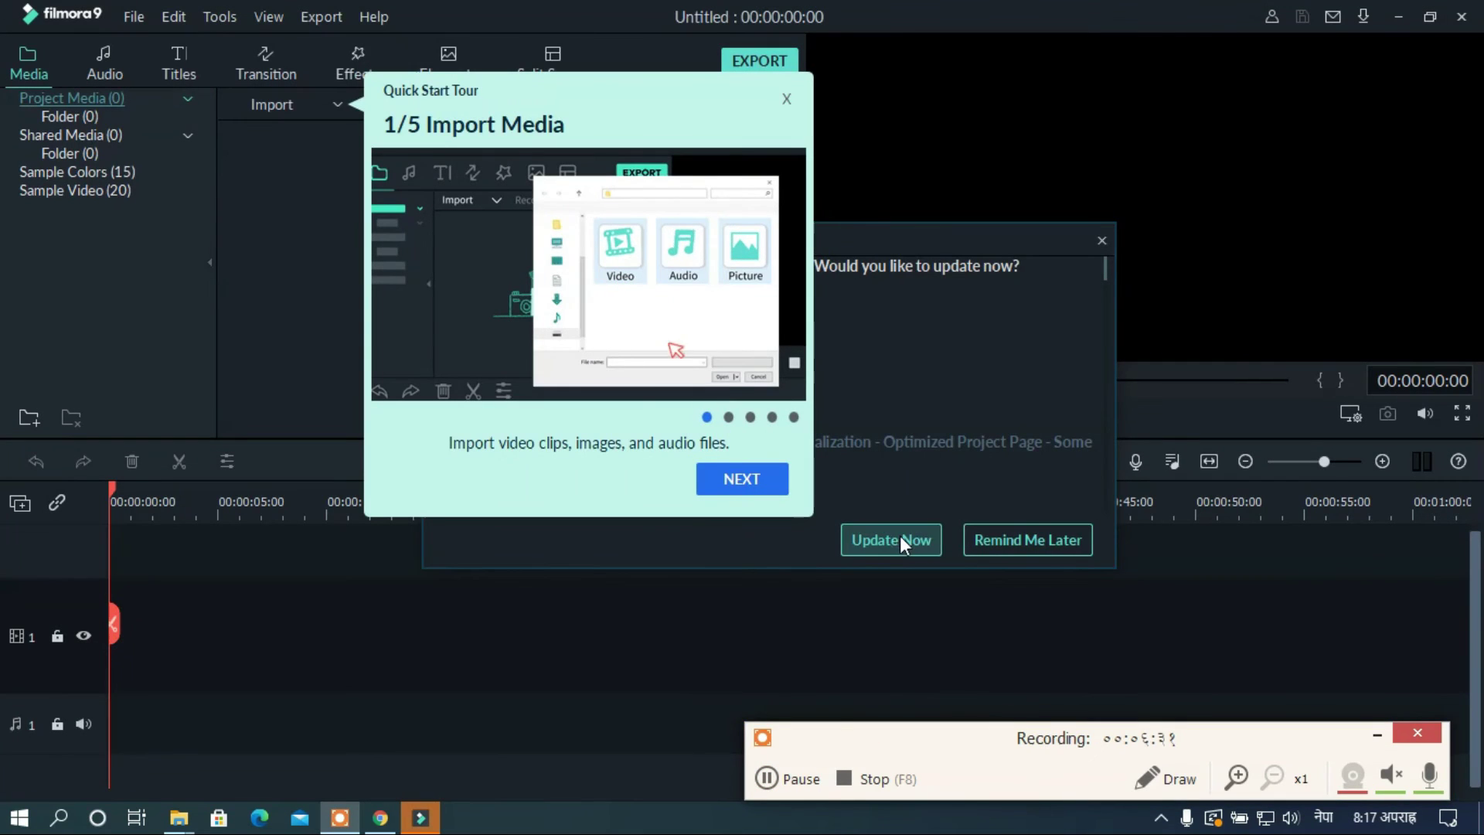
pyautogui.click(1376, 735)
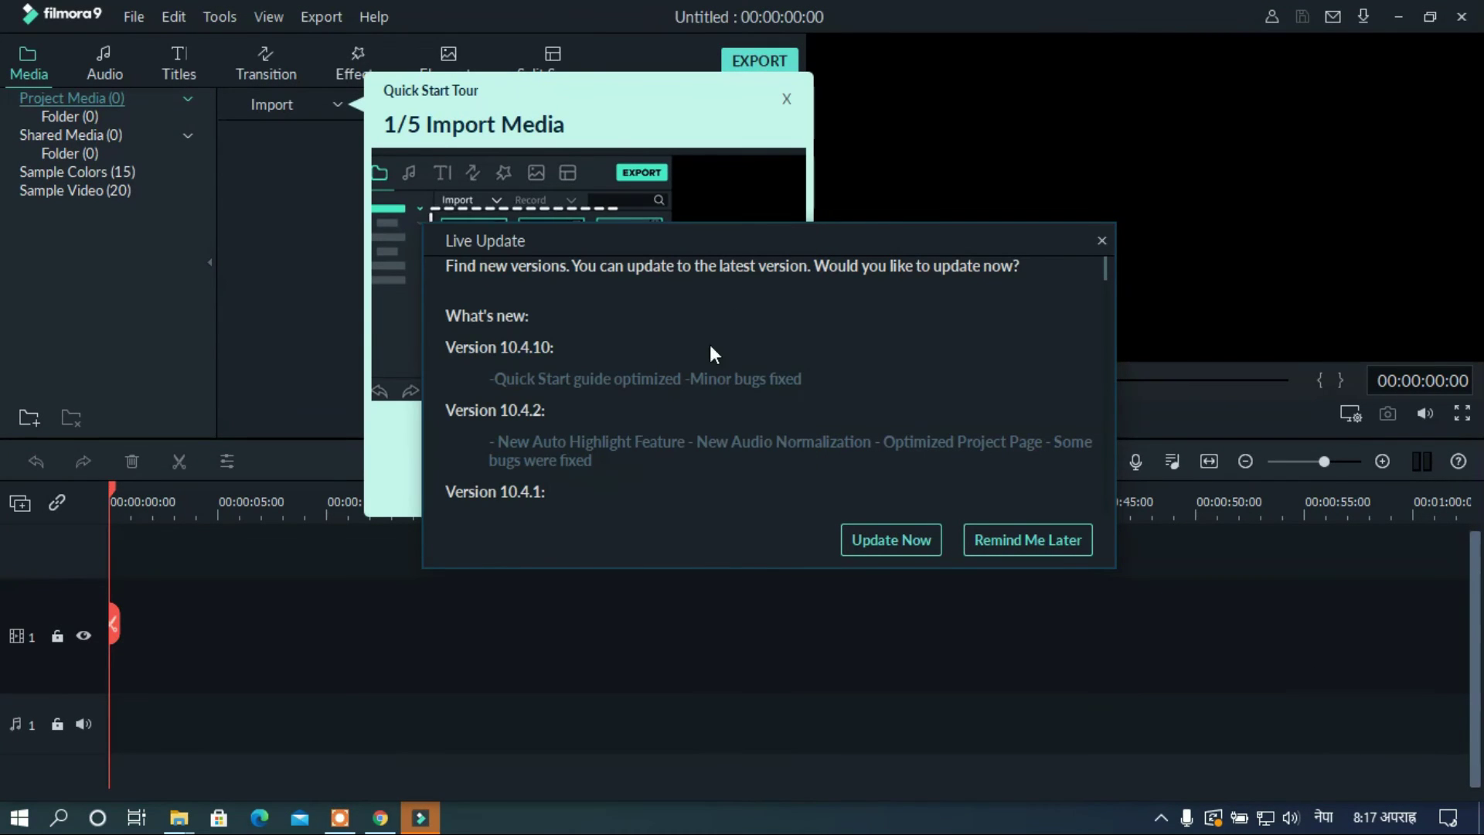
# Move the Live Update dialog aside and postpone the offered program update.
pyautogui.moveTo(698, 245); pyautogui.dragTo(868, 332)
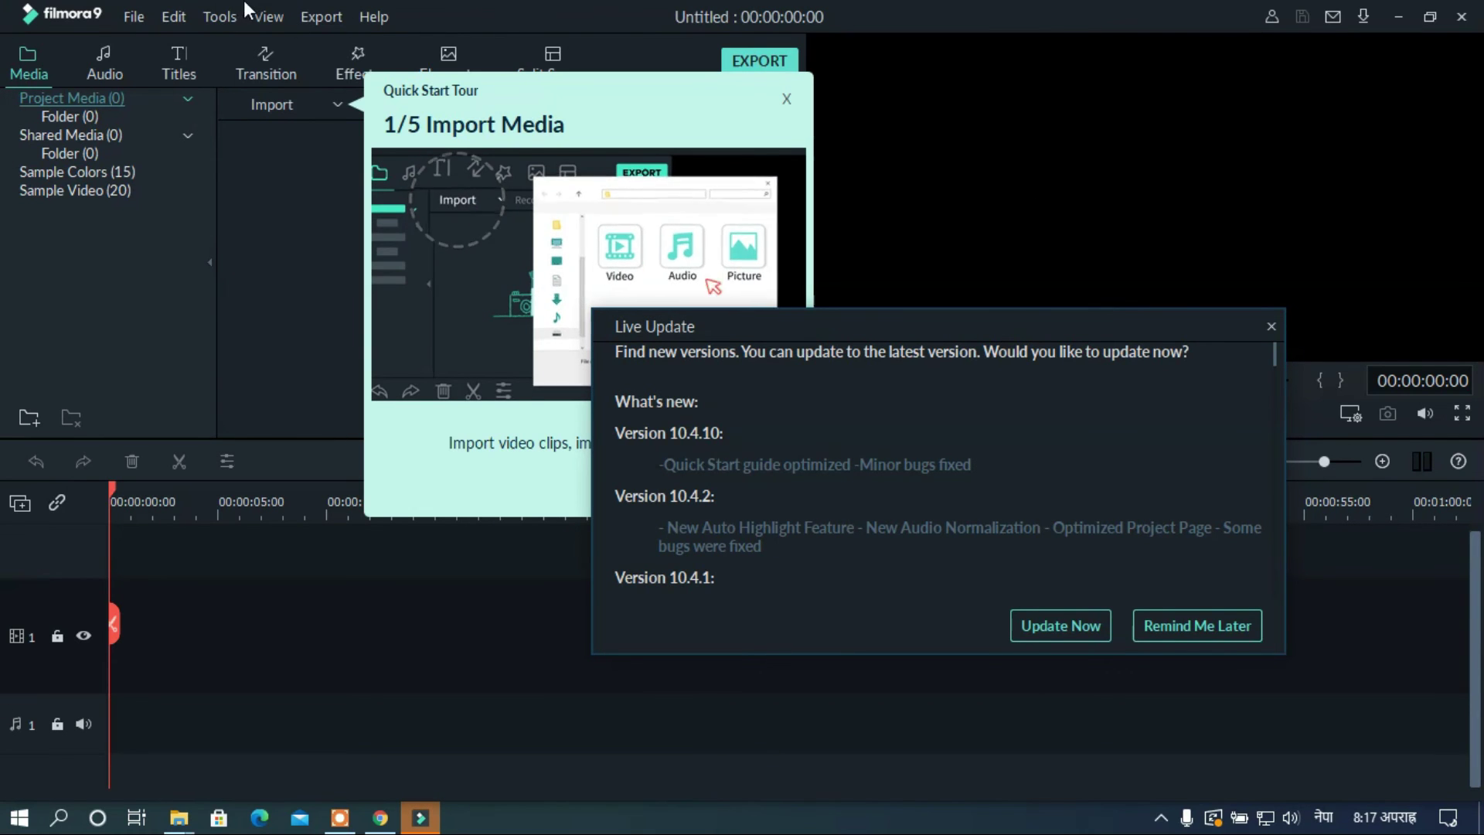
pyautogui.moveTo(666, 321); pyautogui.dragTo(487, 230)
pyautogui.moveTo(582, 230); pyautogui.dragTo(557, 139)
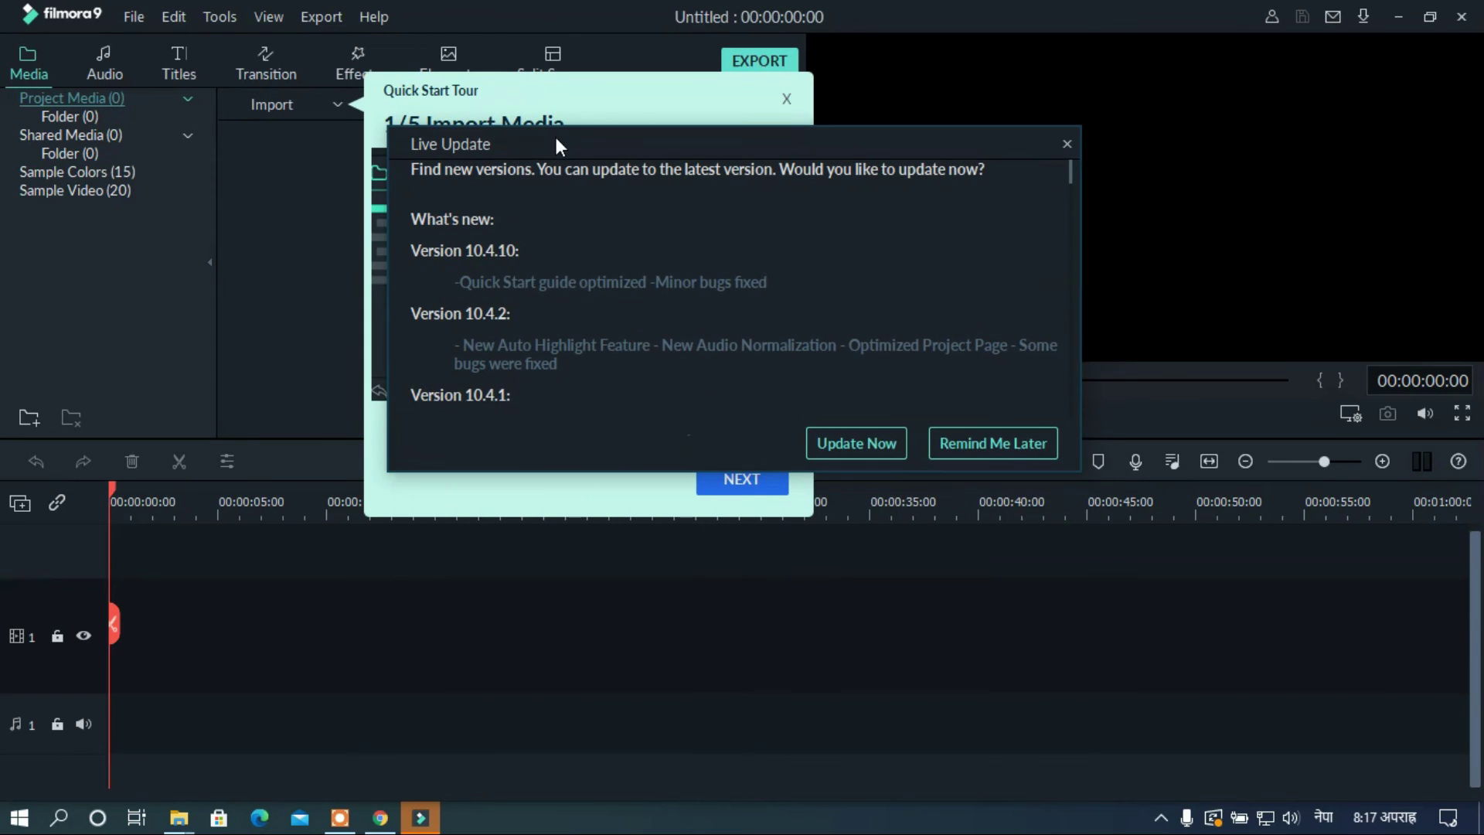
pyautogui.click(1001, 446)
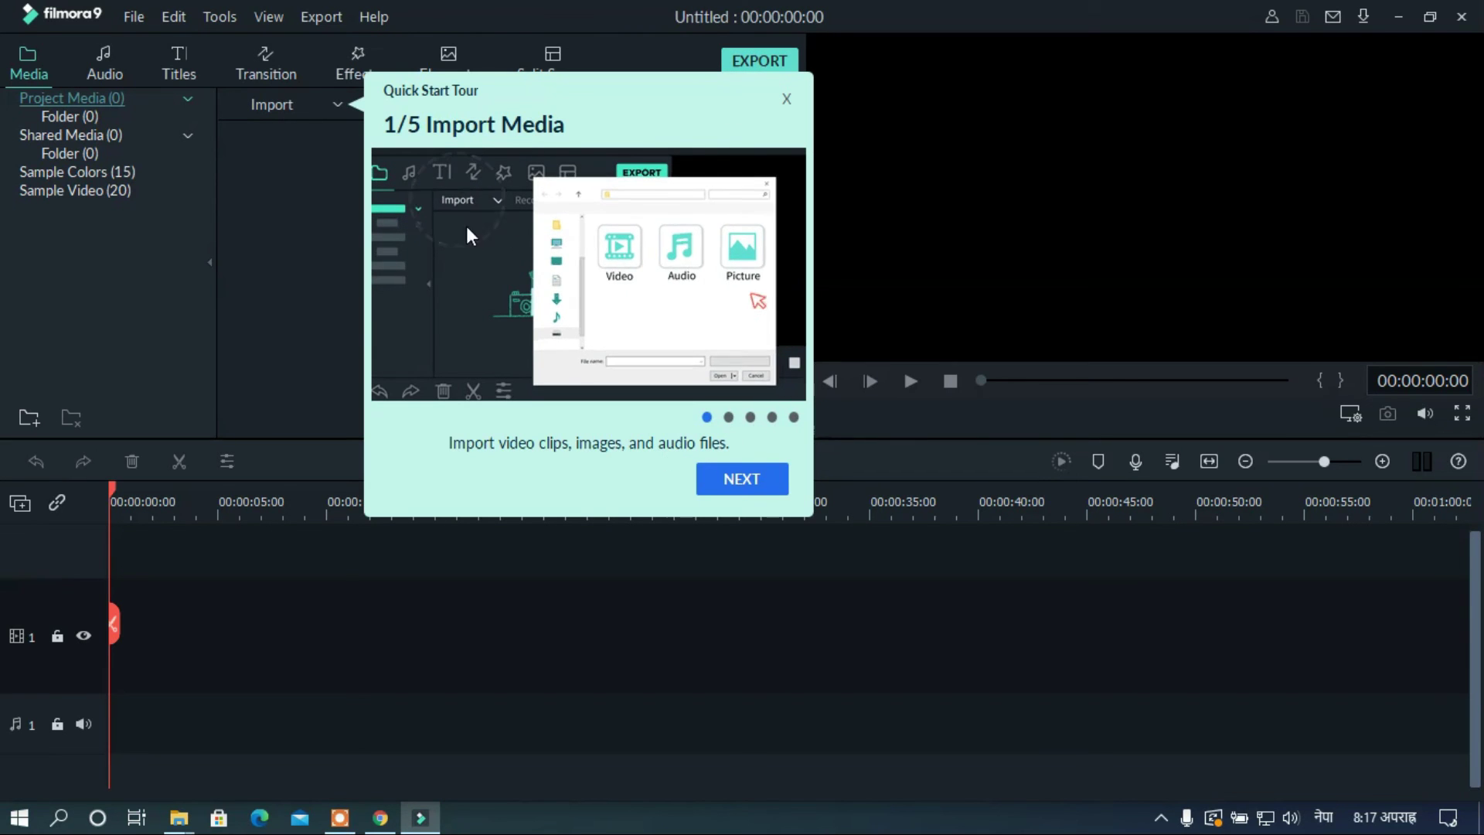
# Go through the Quick Start Tour from Import Media to Export and Share, finish it and close the Message Center.
pyautogui.moveTo(712, 133); pyautogui.dragTo(620, 116)
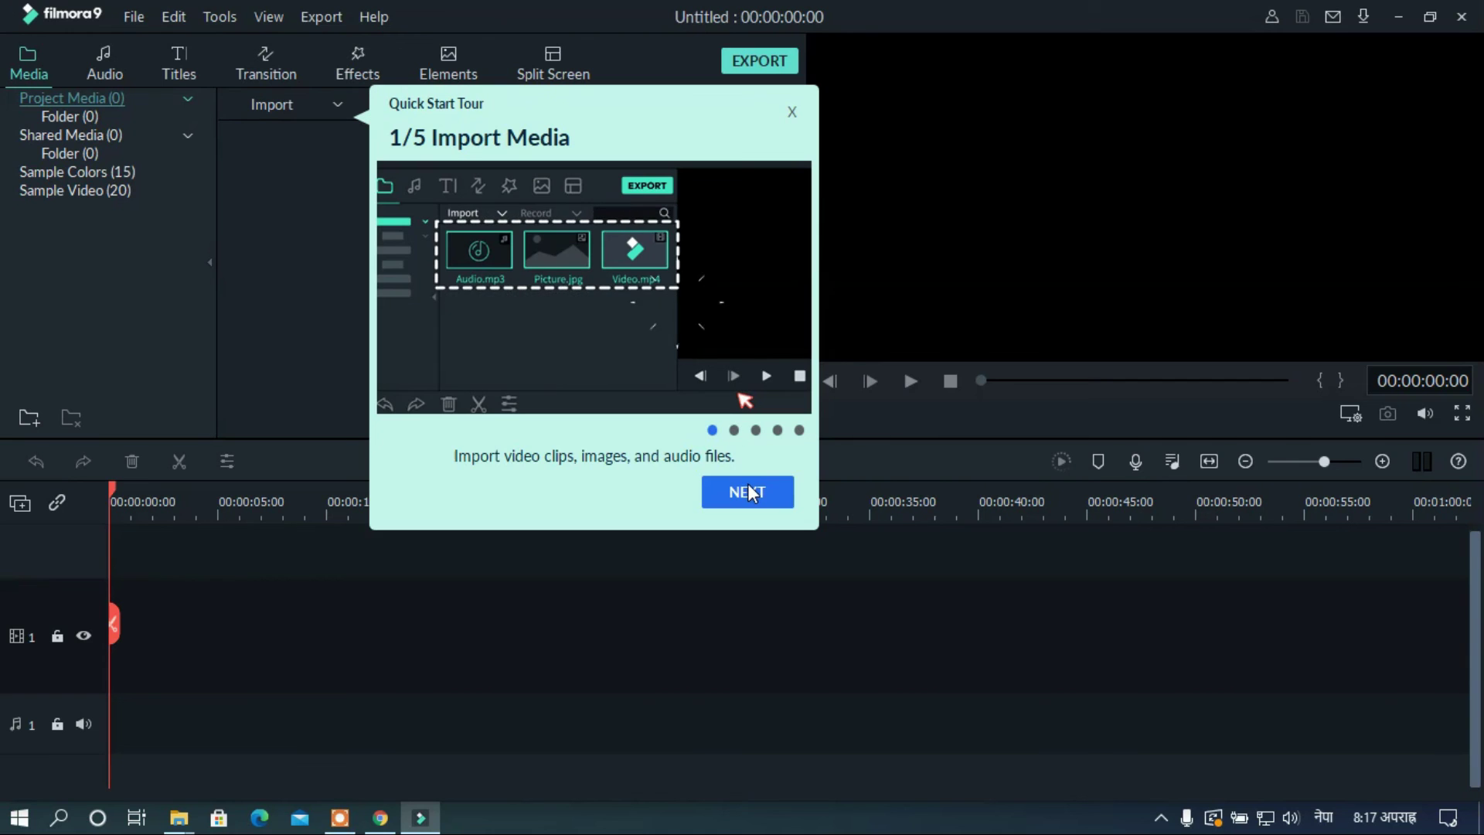
pyautogui.click(749, 493)
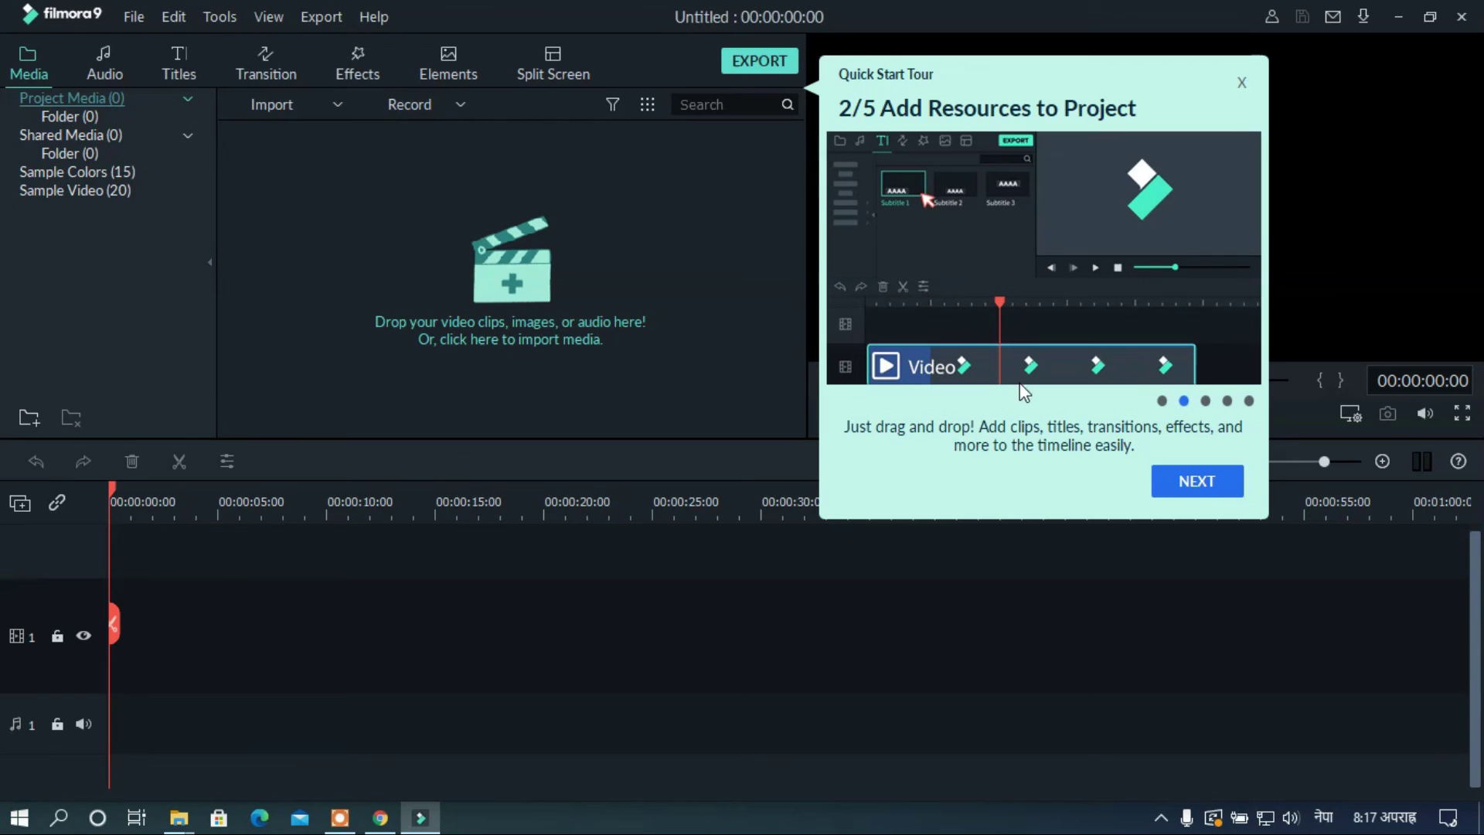
pyautogui.click(1196, 481)
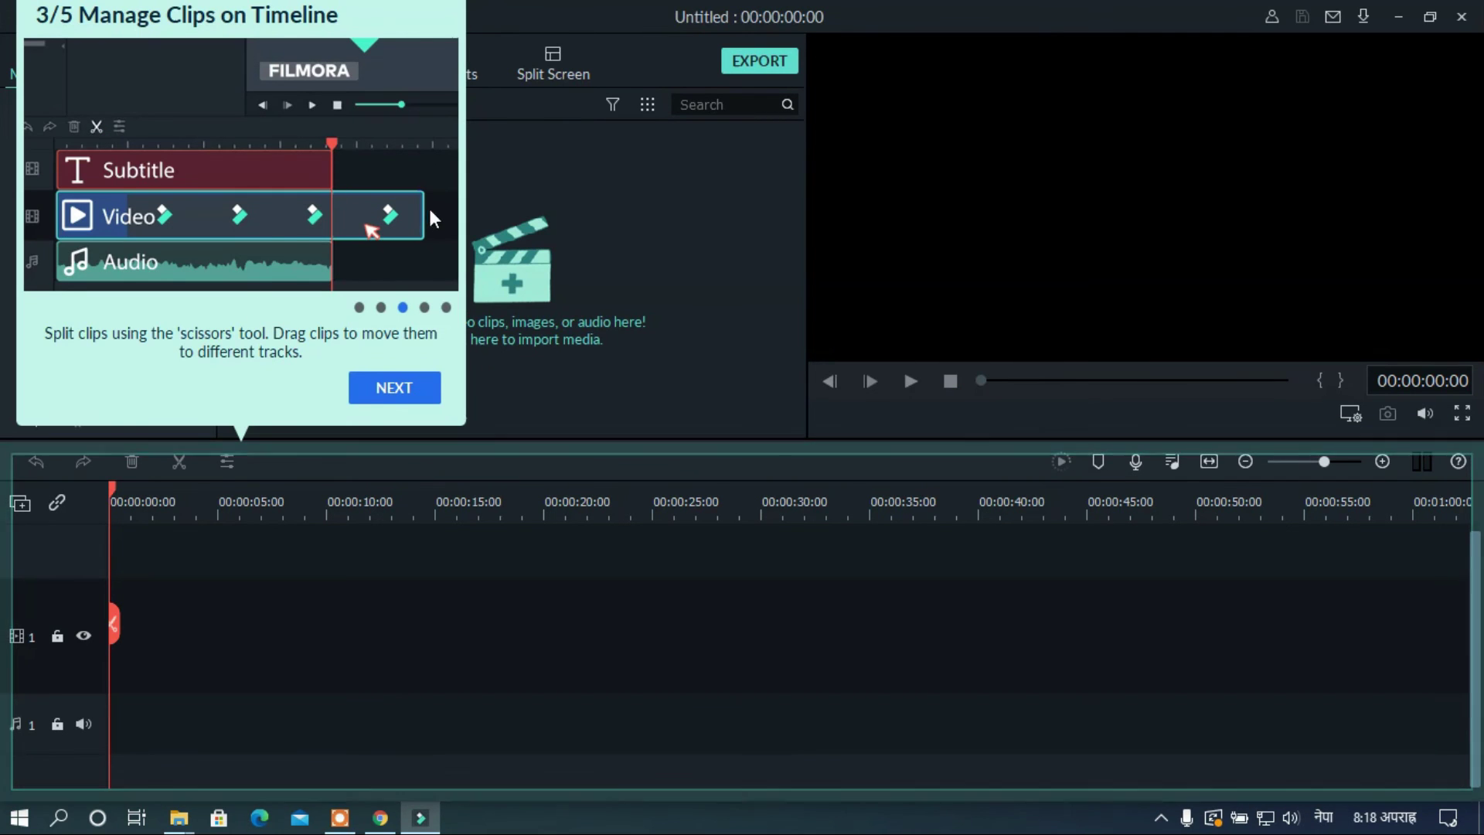
pyautogui.click(407, 396)
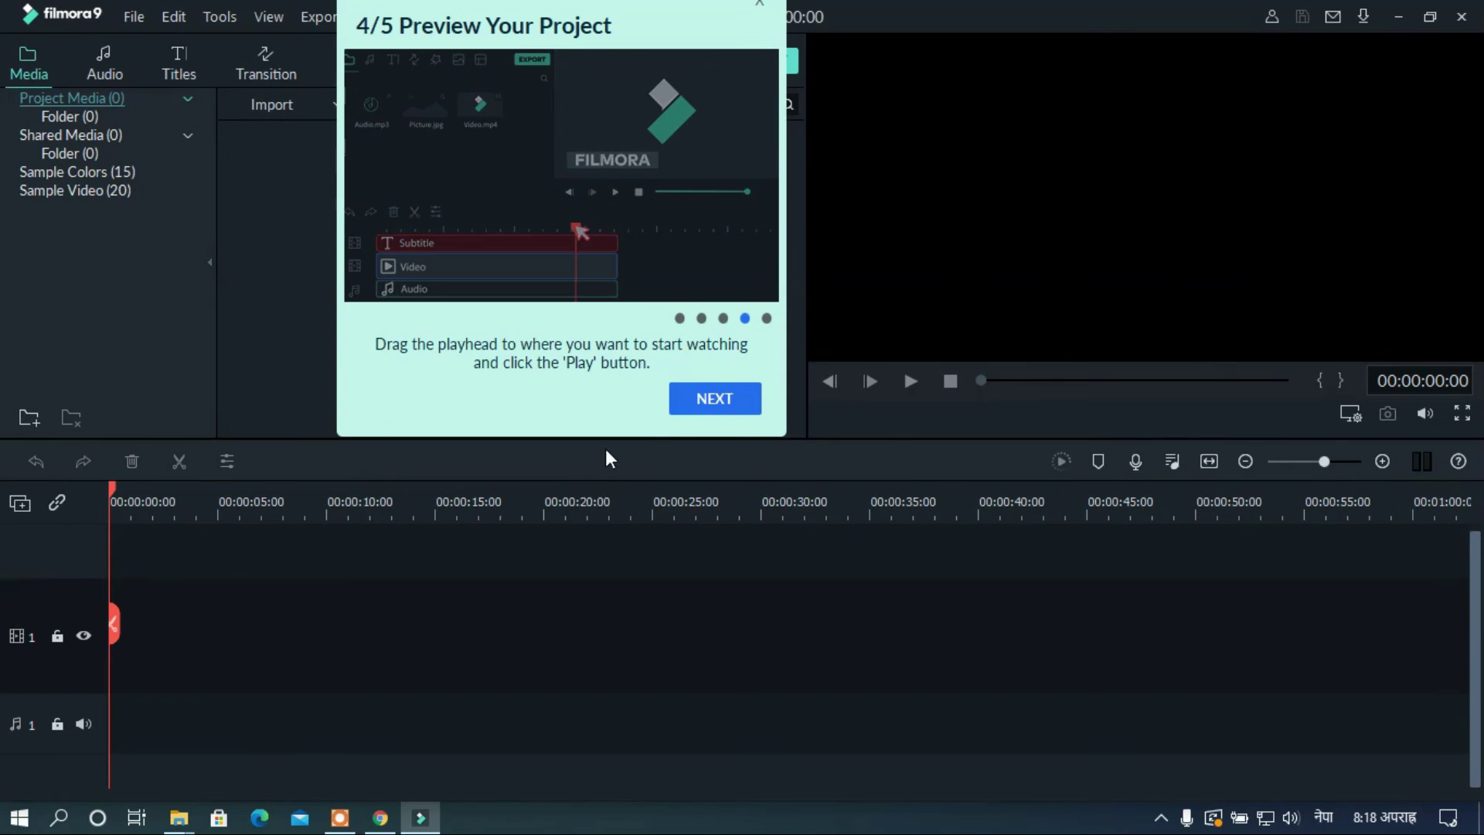
pyautogui.click(723, 417)
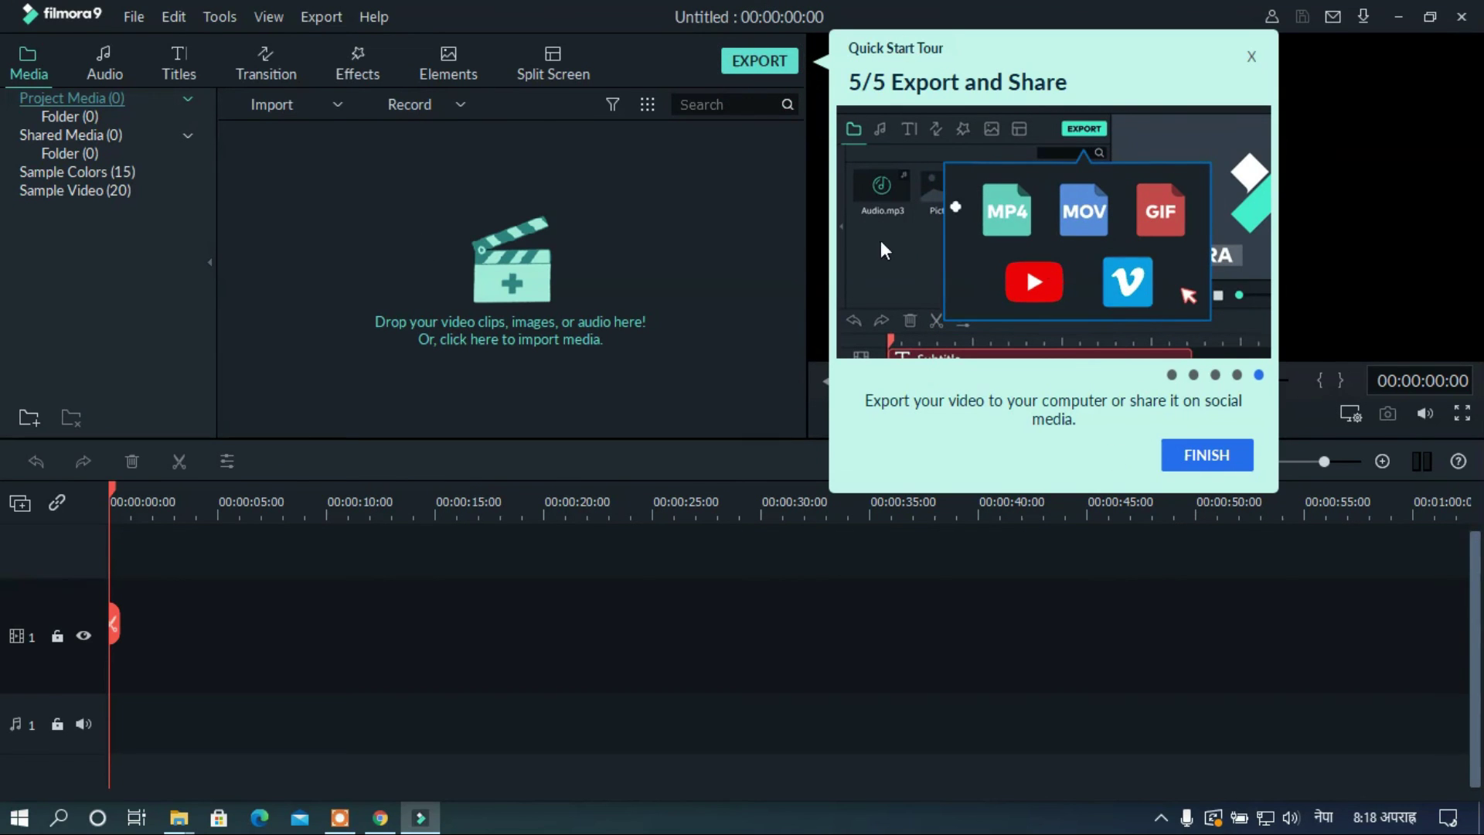
pyautogui.click(1205, 455)
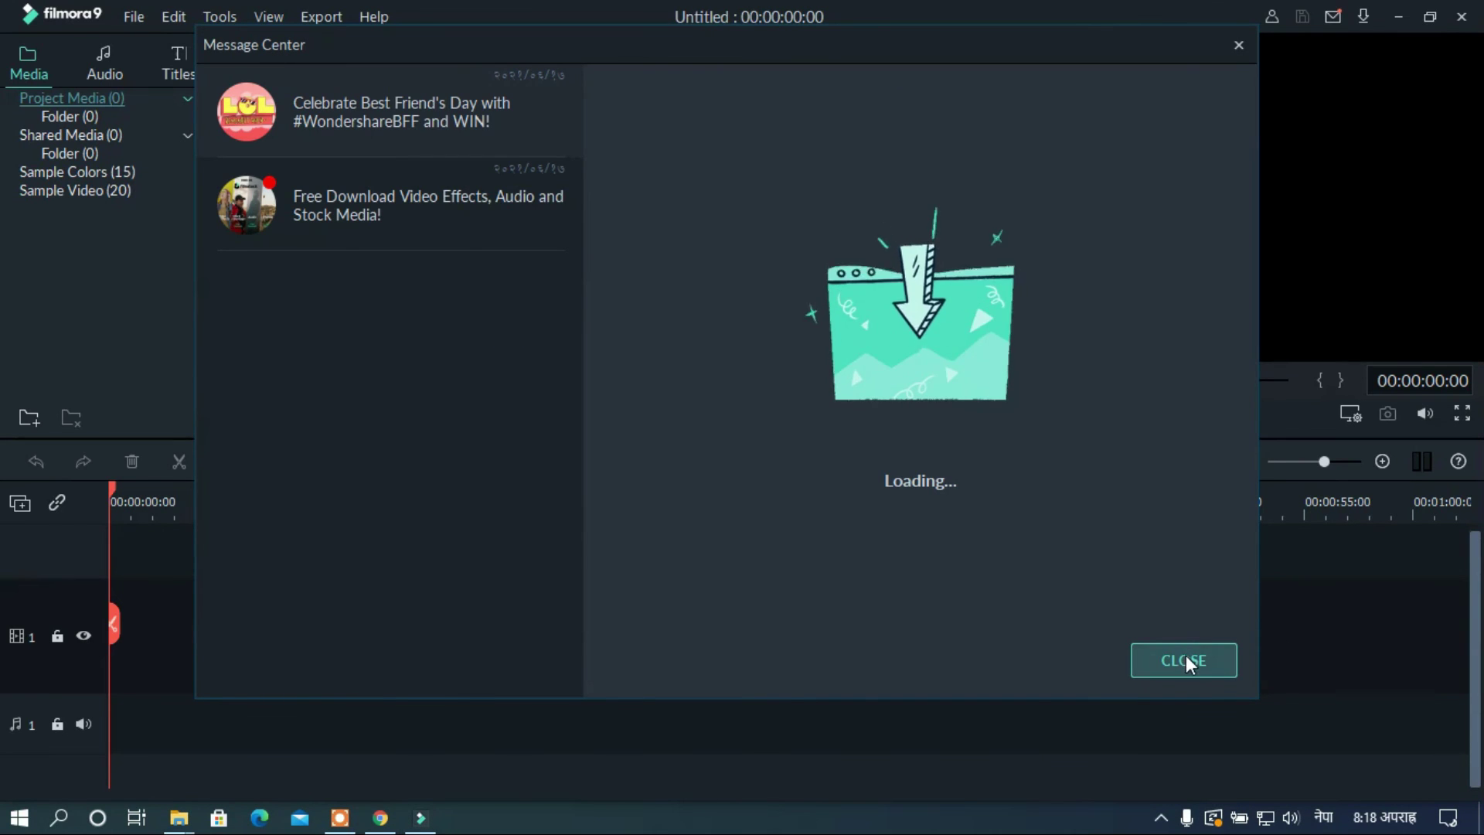
pyautogui.click(1188, 654)
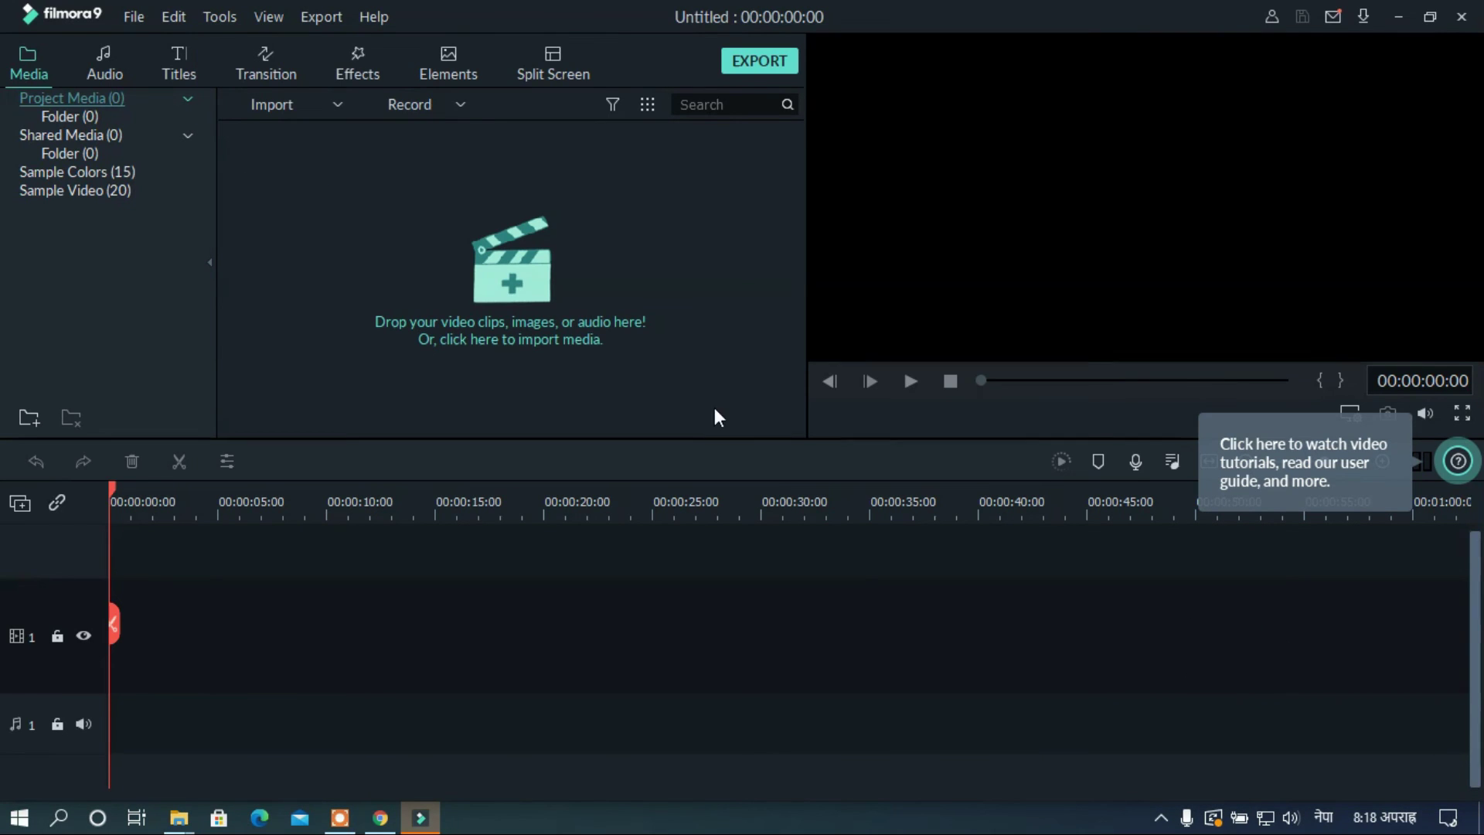